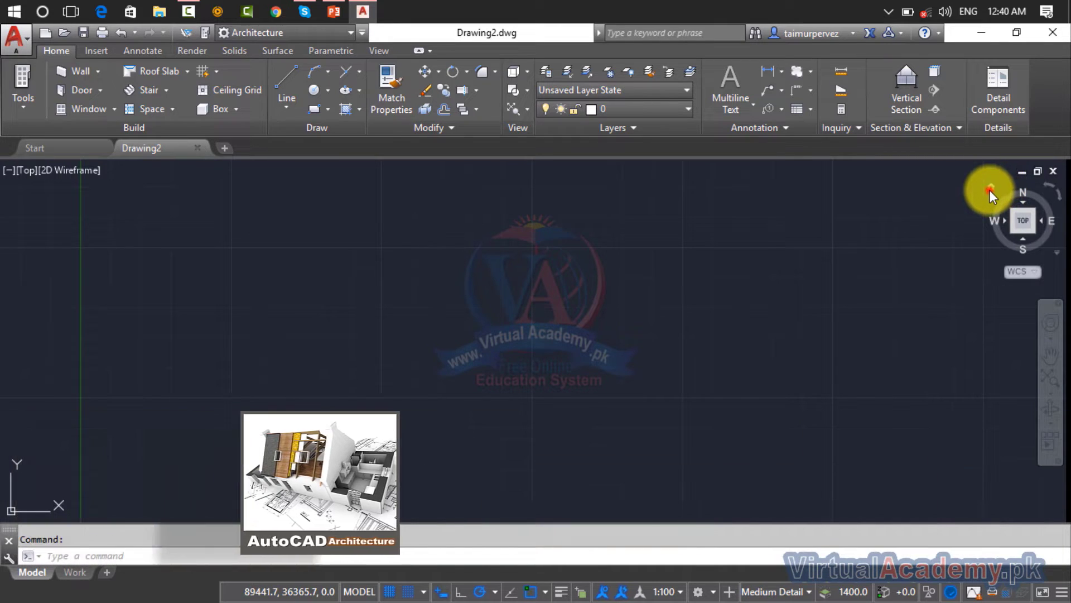
# Set the viewport to the SW Isometric view with the Realistic visual style.
pyautogui.click(990, 190)
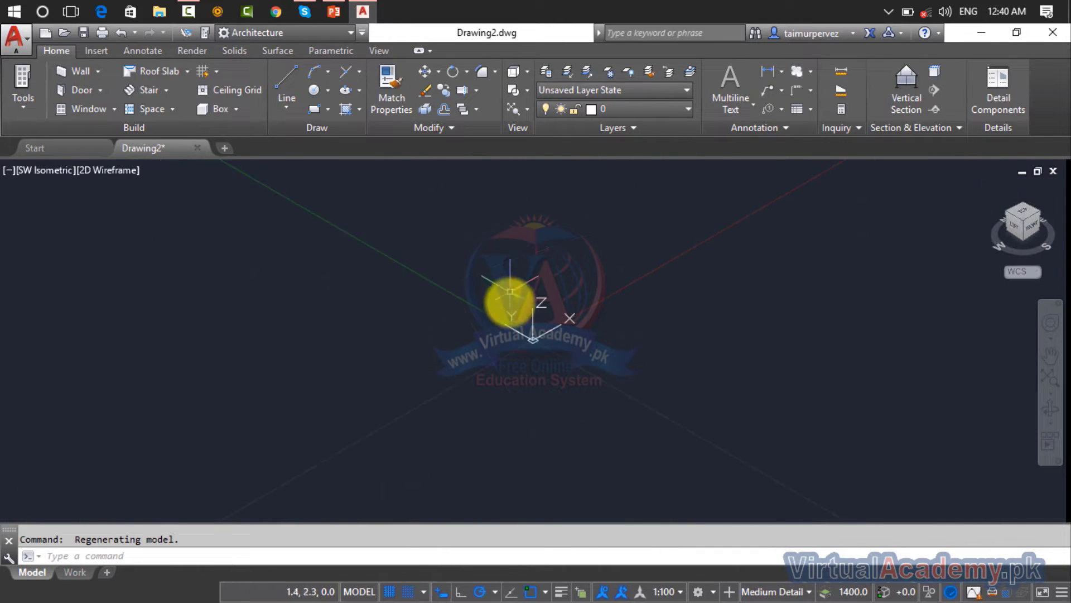
pyautogui.click(96, 170)
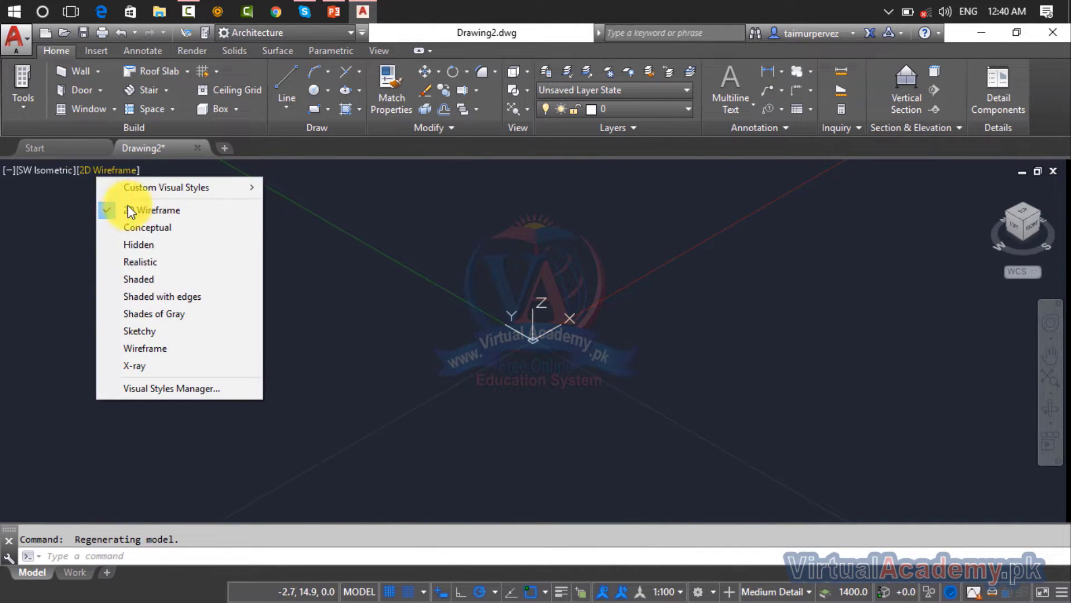
pyautogui.click(155, 262)
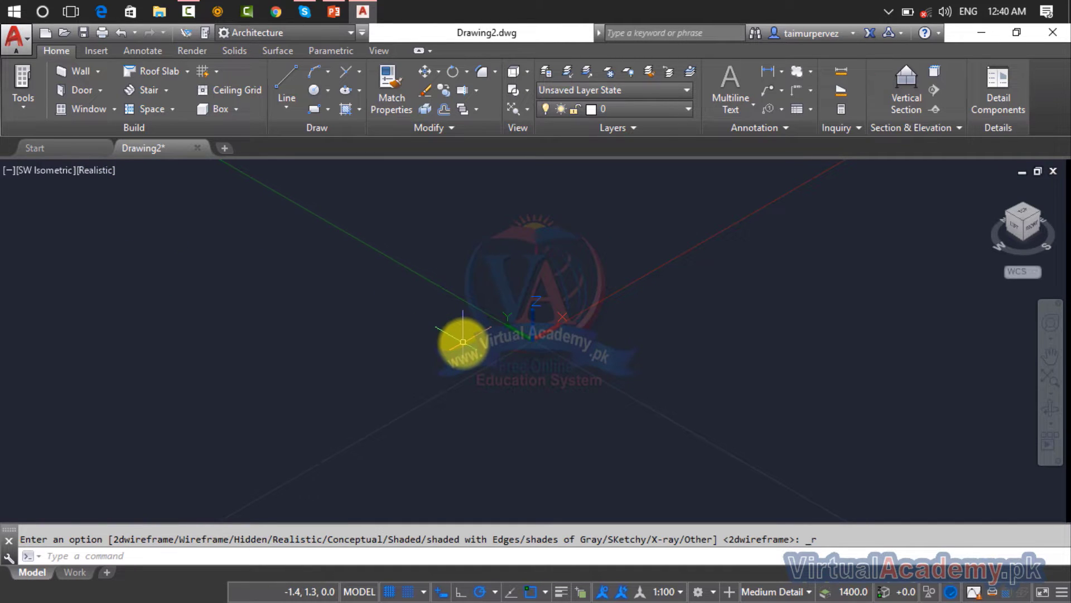
# Turn off displaying the UCS icon at the UCS origin point in the UCS settings.
pyautogui.write('c')
pyautogui.press('Return')
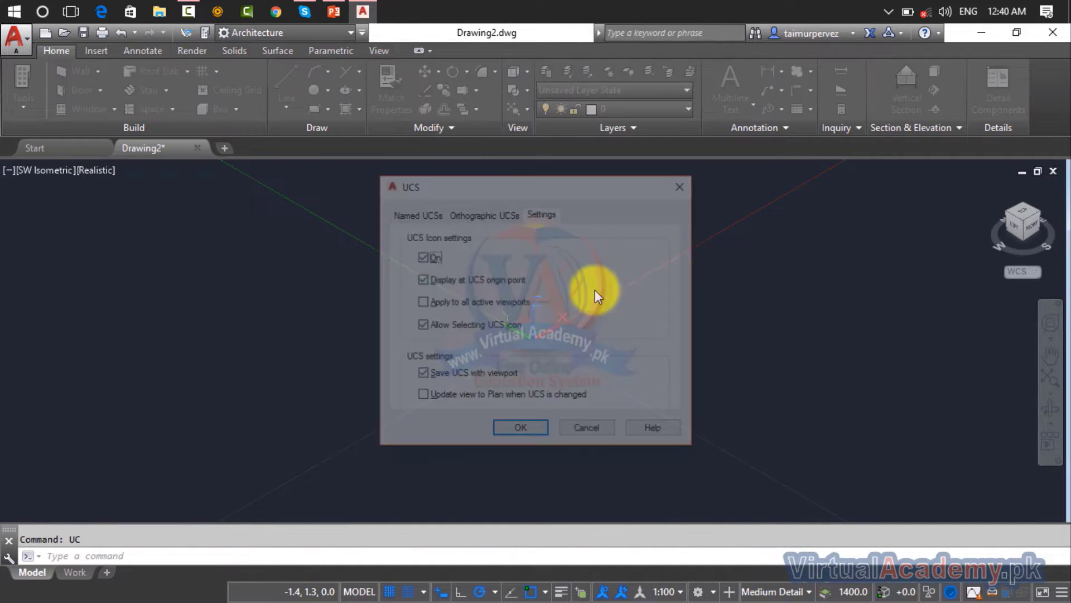
pyautogui.click(453, 282)
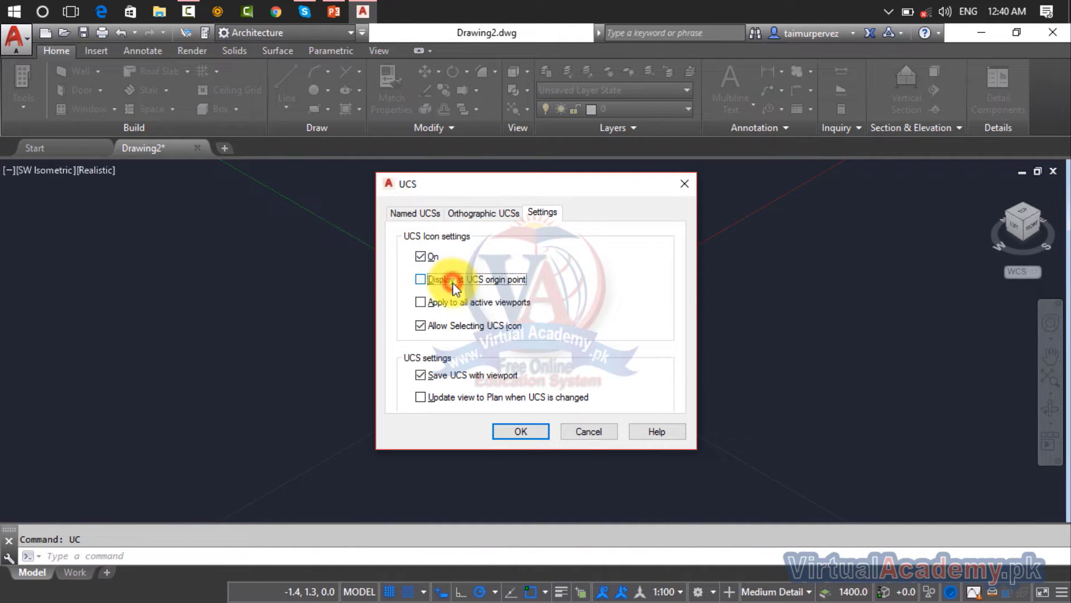
pyautogui.click(525, 431)
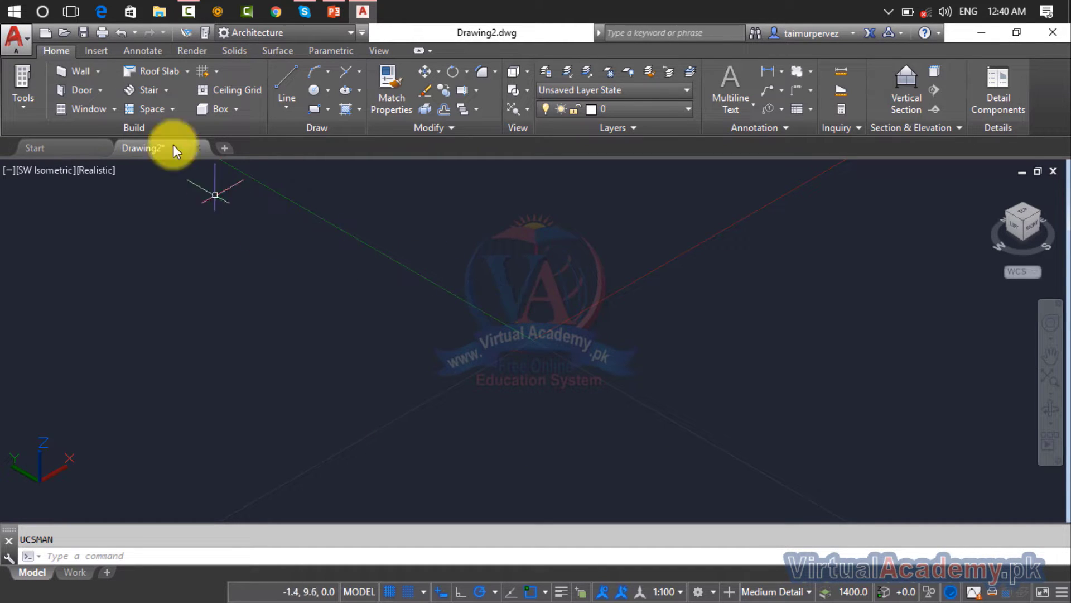
# Draw a solid box with a base of about 66 by 70 across the origin and pick its height freehand.
pyautogui.click(233, 51)
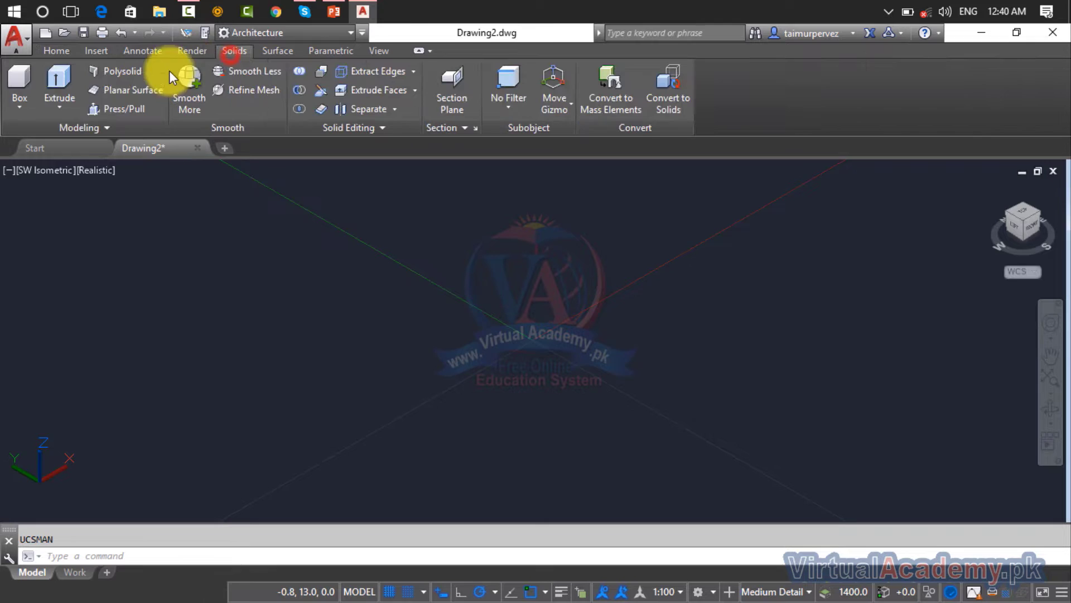
pyautogui.click(25, 108)
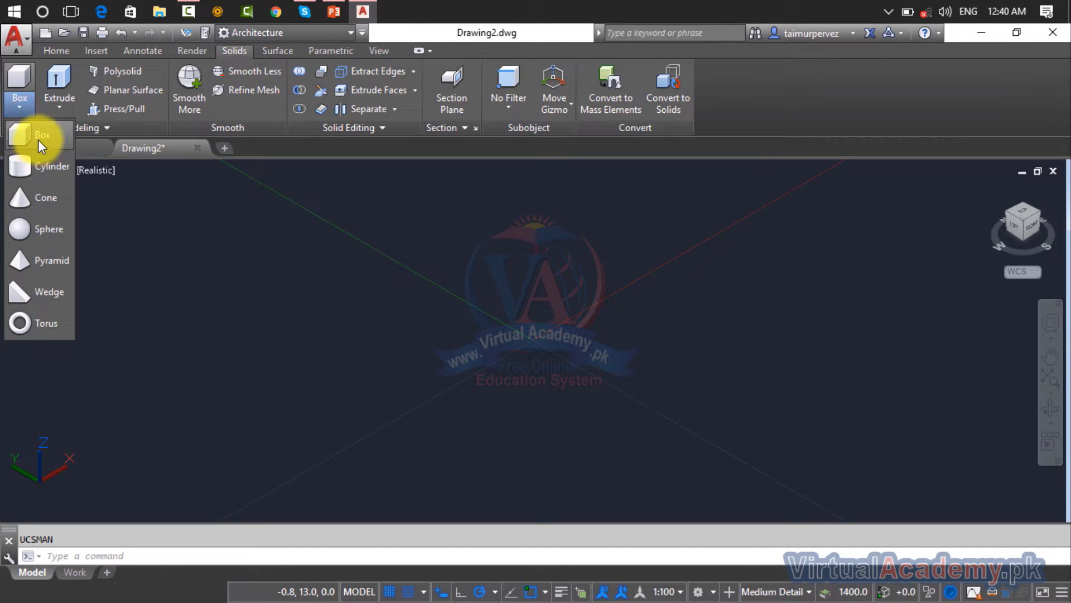
pyautogui.click(42, 139)
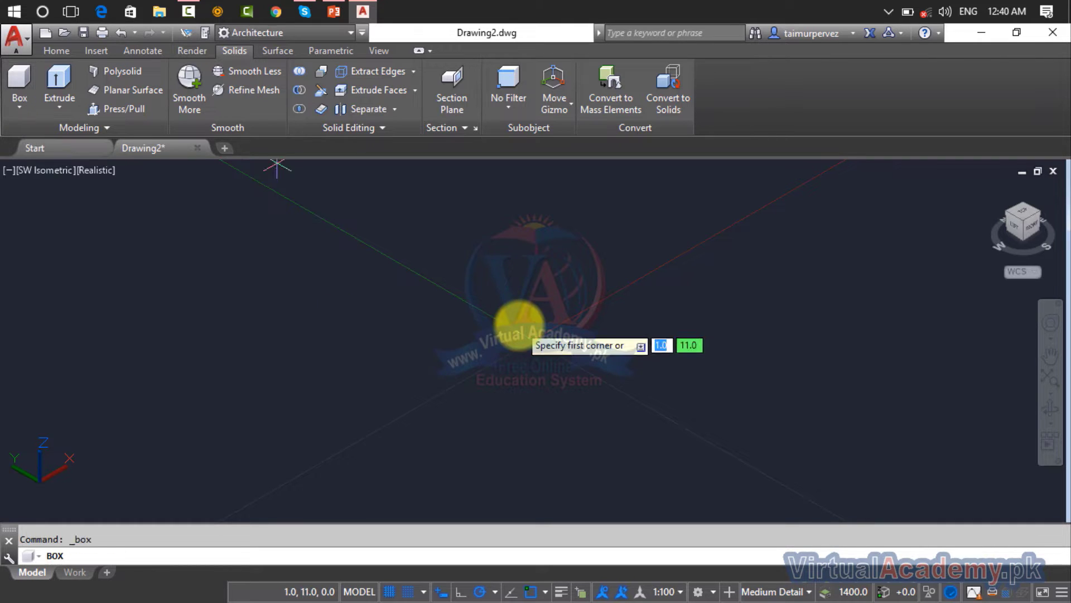
pyautogui.click(148, 347)
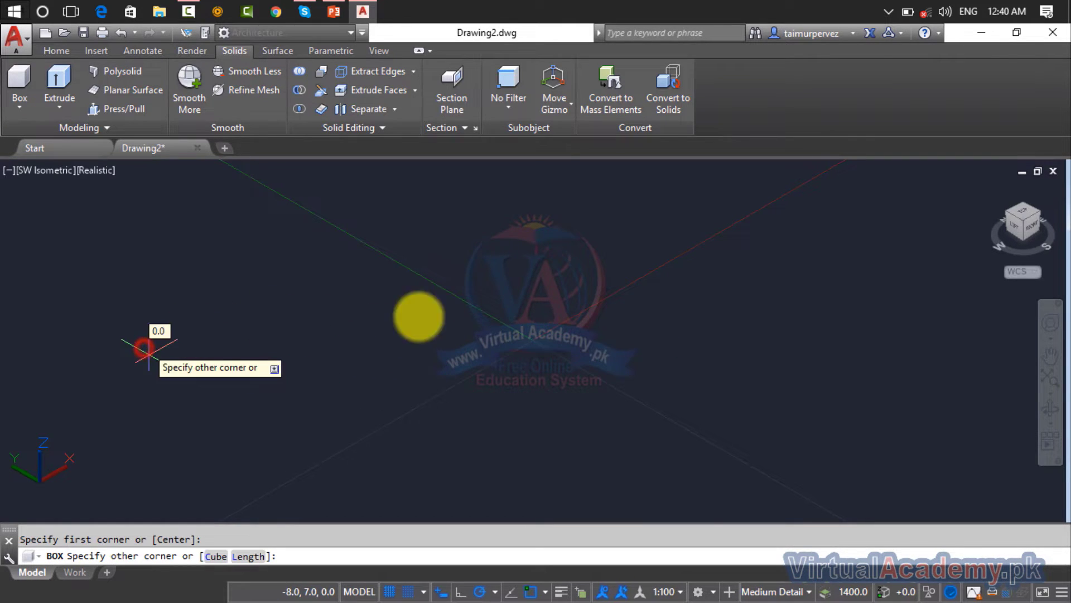
pyautogui.scroll(-3, 851, 332)
pyautogui.moveTo(848, 334); pyautogui.dragTo(500, 306, button='middle')
pyautogui.press('Escape')
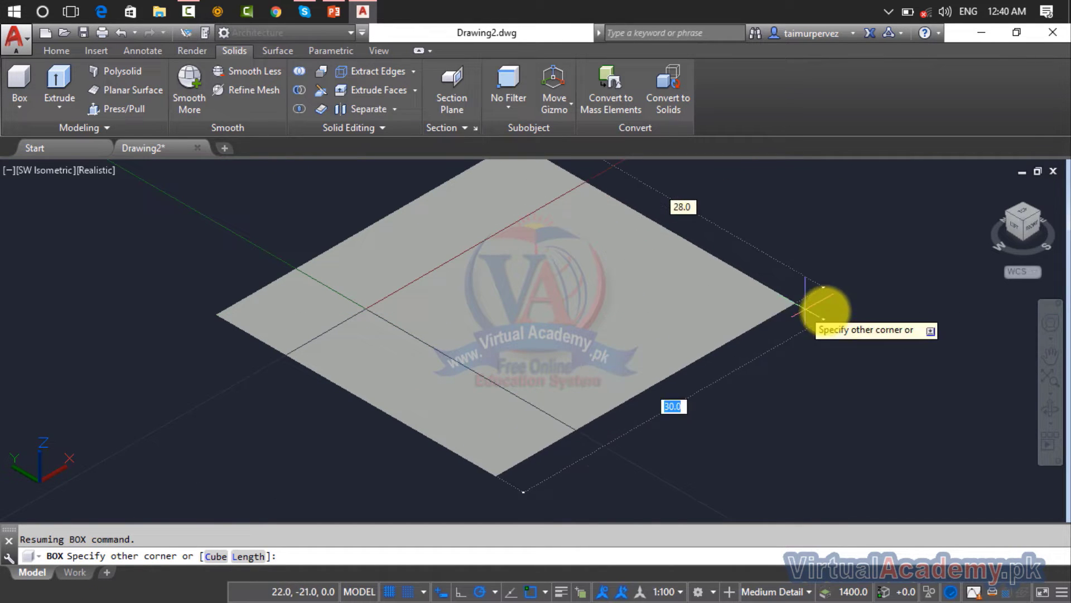
pyautogui.scroll(-3, 966, 318)
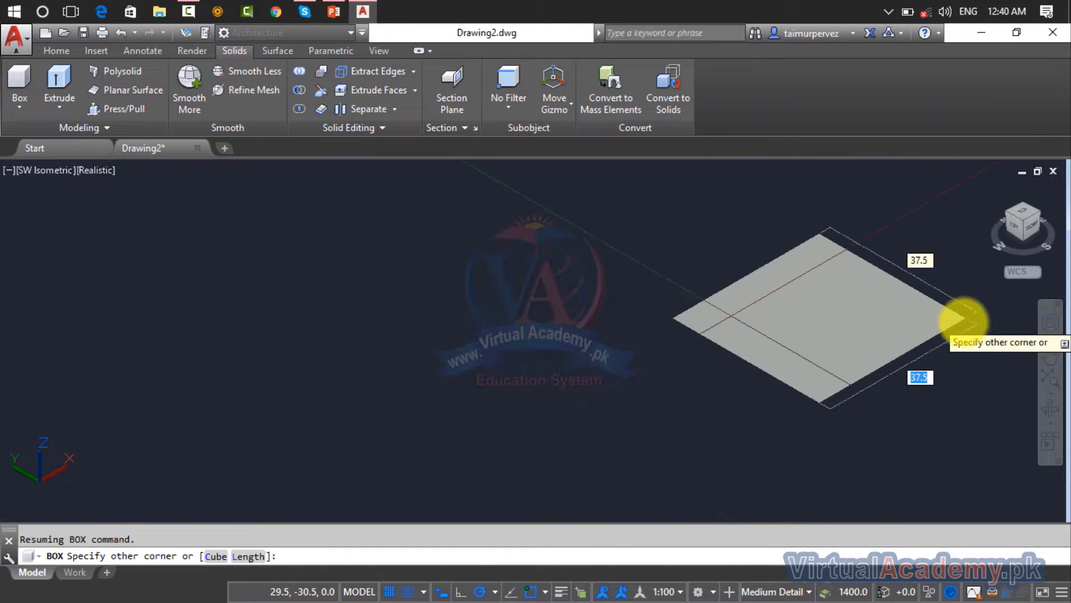
pyautogui.moveTo(961, 318); pyautogui.dragTo(617, 335, button='middle')
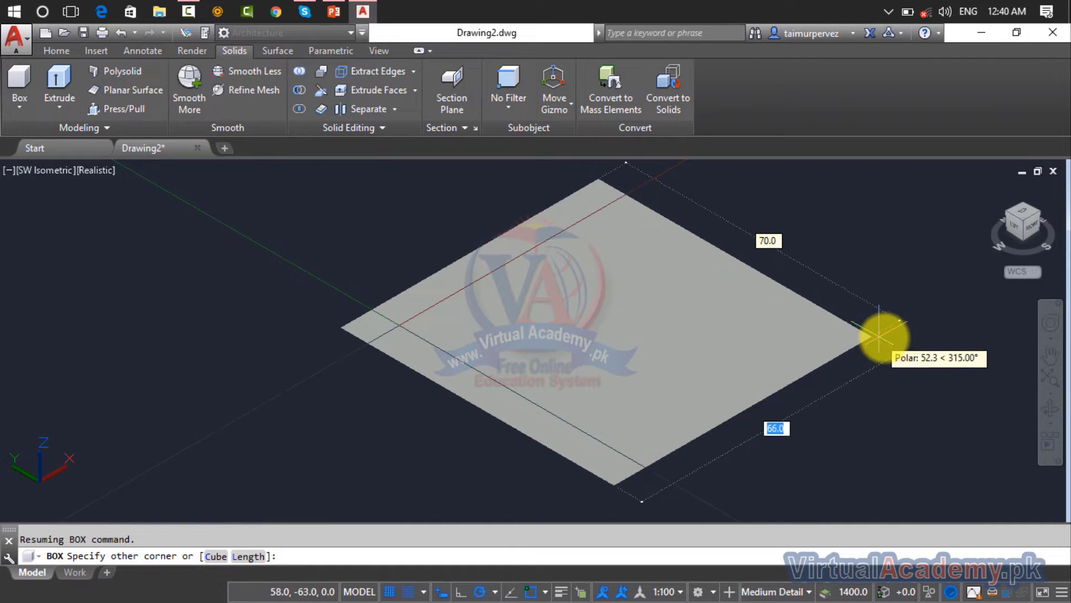
pyautogui.click(885, 337)
pyautogui.scroll(-3, 782, 262)
pyautogui.moveTo(761, 246); pyautogui.dragTo(627, 418, button='middle')
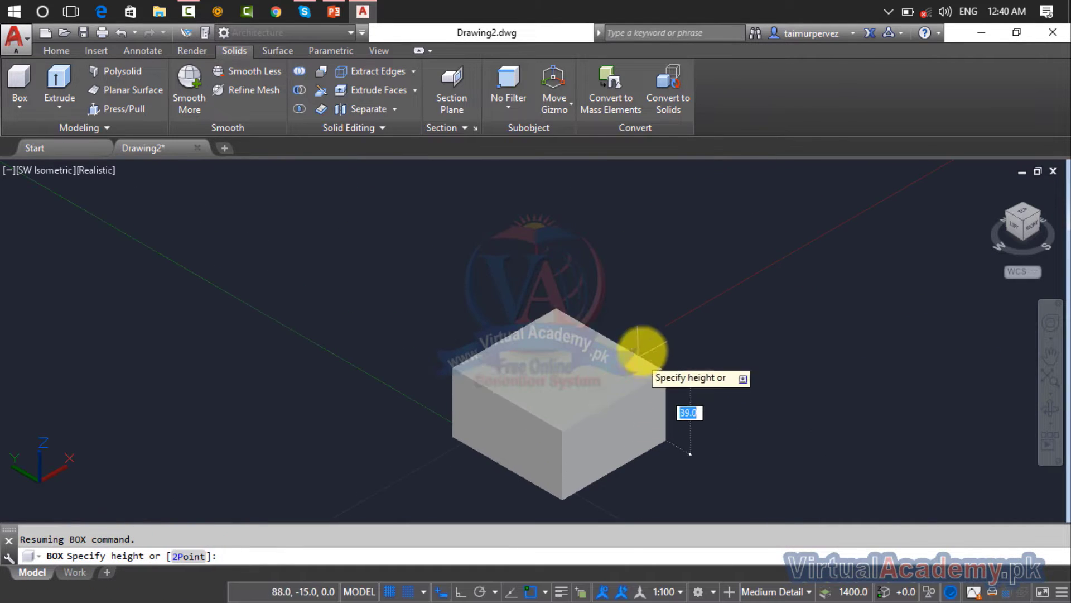
pyautogui.click(650, 351)
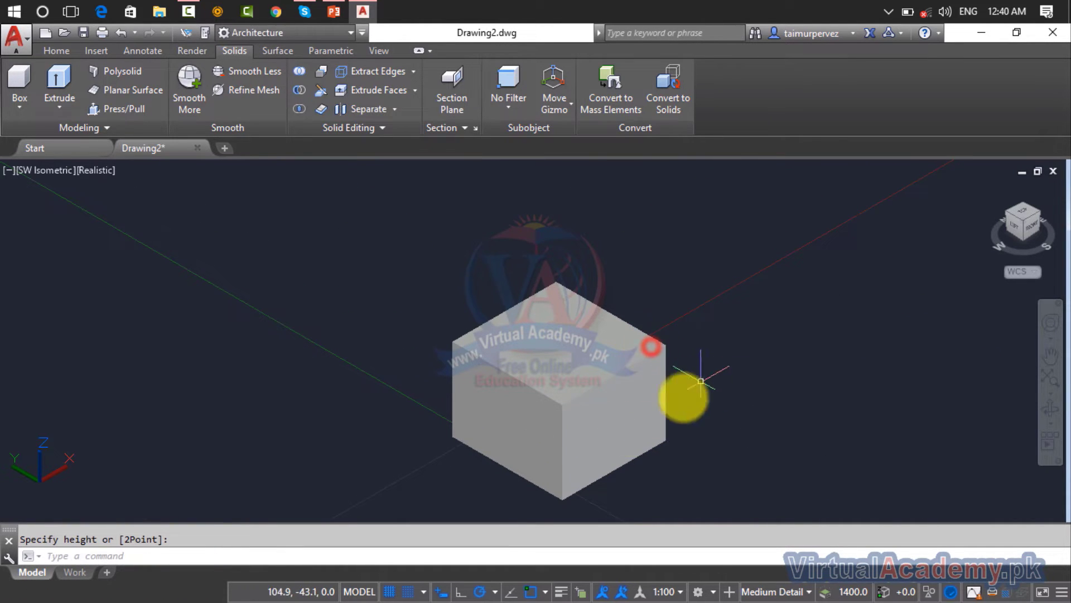
# Assign the default Glazing material from the Materials Browser to the box's left face only.
pyautogui.scroll(5, 561, 410)
pyautogui.click(500, 458)
pyautogui.scroll(-5, 500, 457)
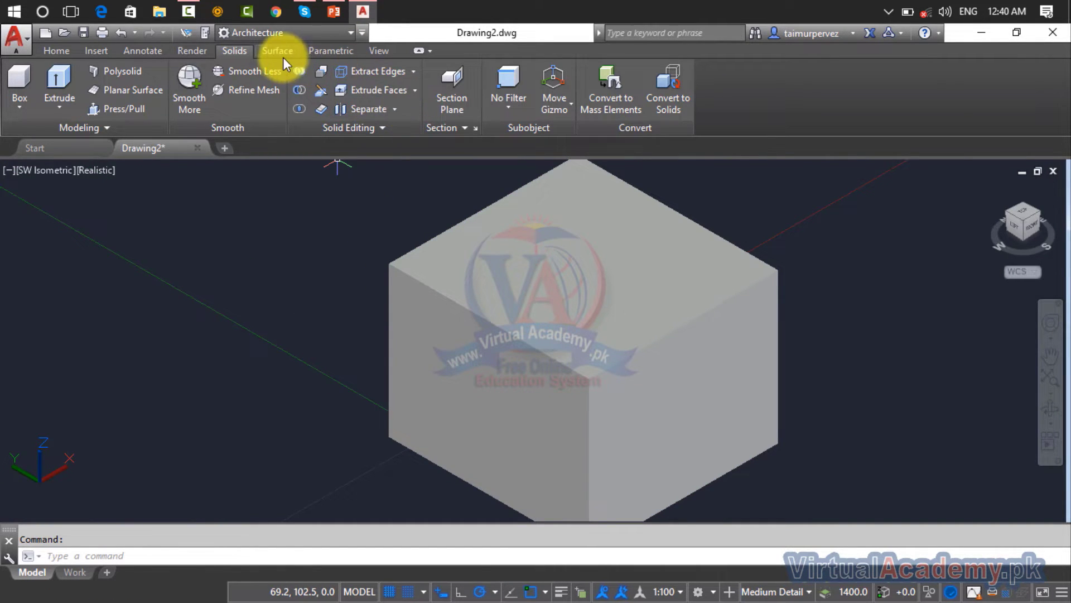
pyautogui.click(188, 50)
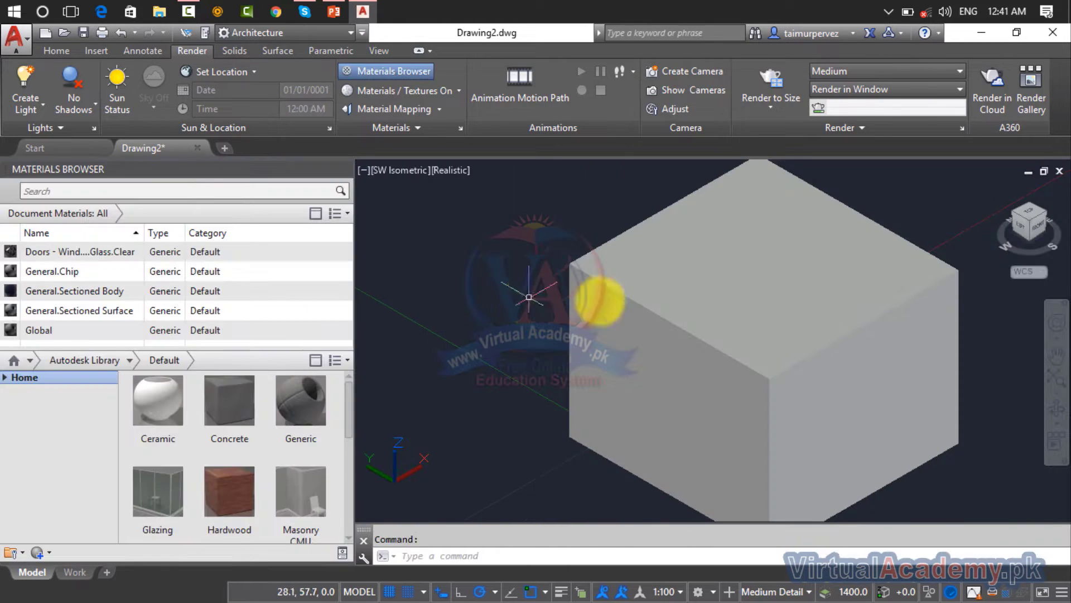
pyautogui.click(653, 335)
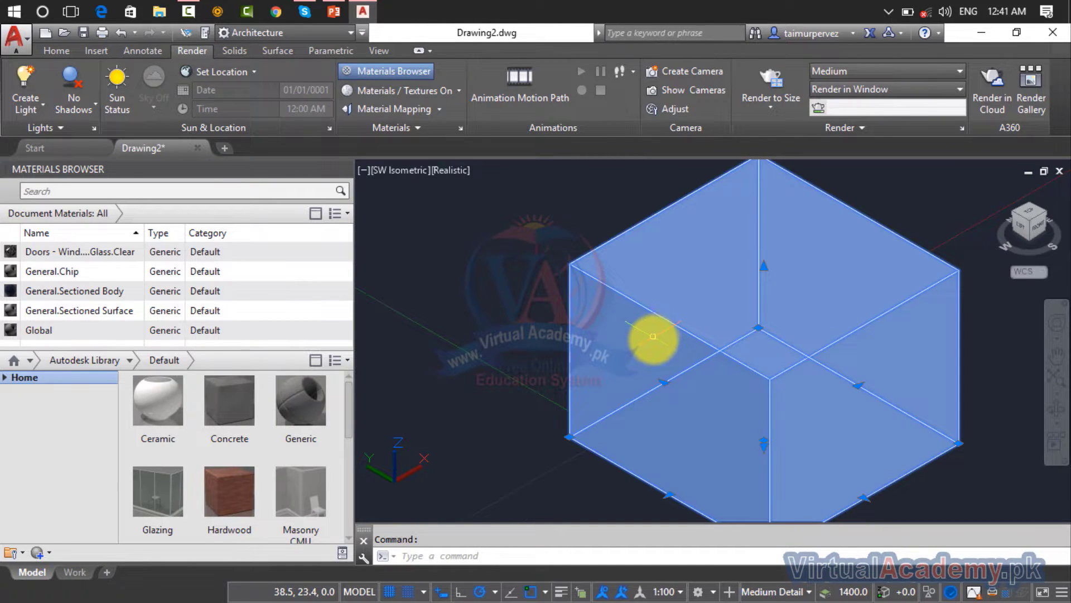
pyautogui.keyDown('ctrl'); pyautogui.click(641, 337); pyautogui.keyUp('ctrl')
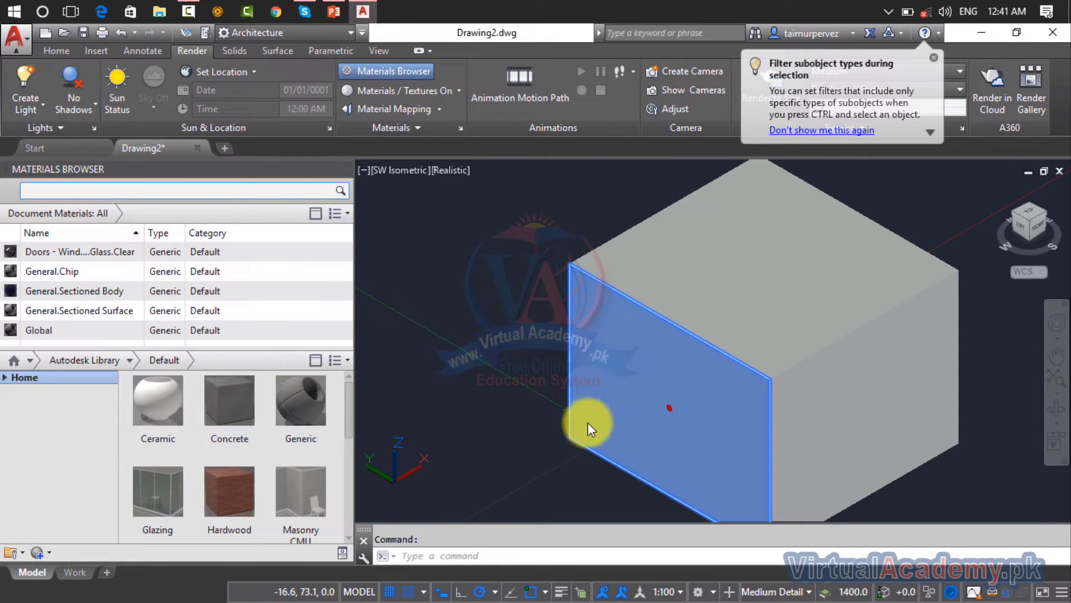
pyautogui.rightClick(156, 476)
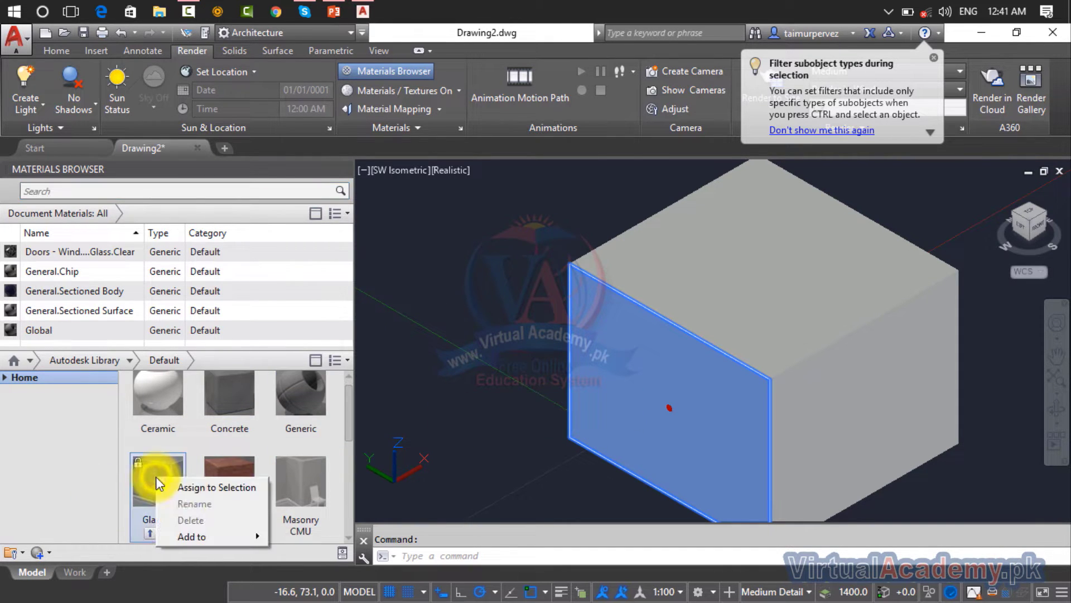
pyautogui.click(185, 484)
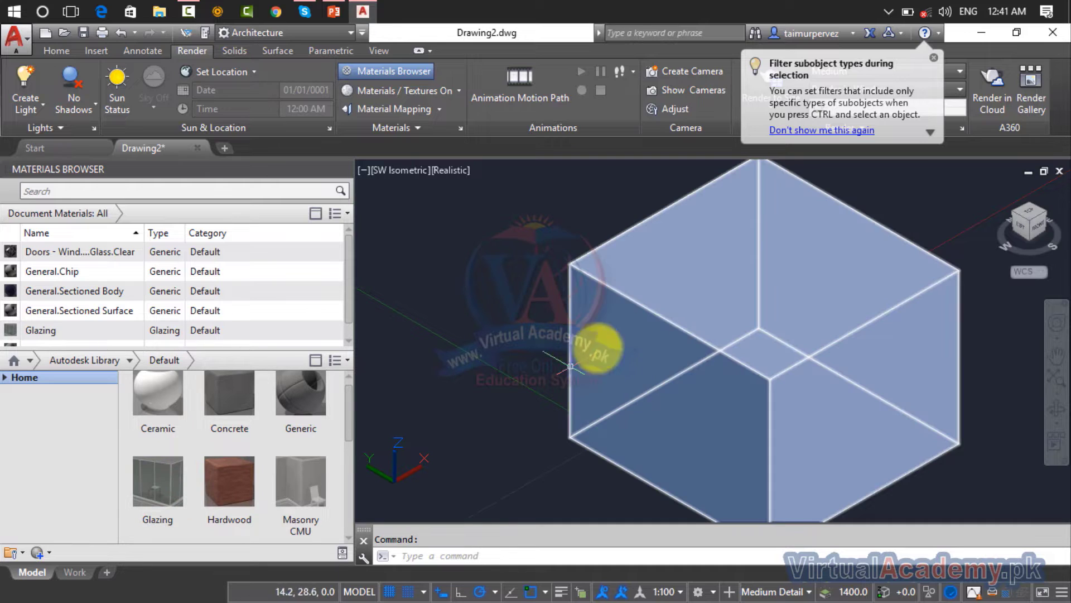
# Assign the Blocks material from the Autodesk Library's Concrete category to the box's top face.
pyautogui.keyDown('ctrl'); pyautogui.click(720, 305); pyautogui.keyUp('ctrl')
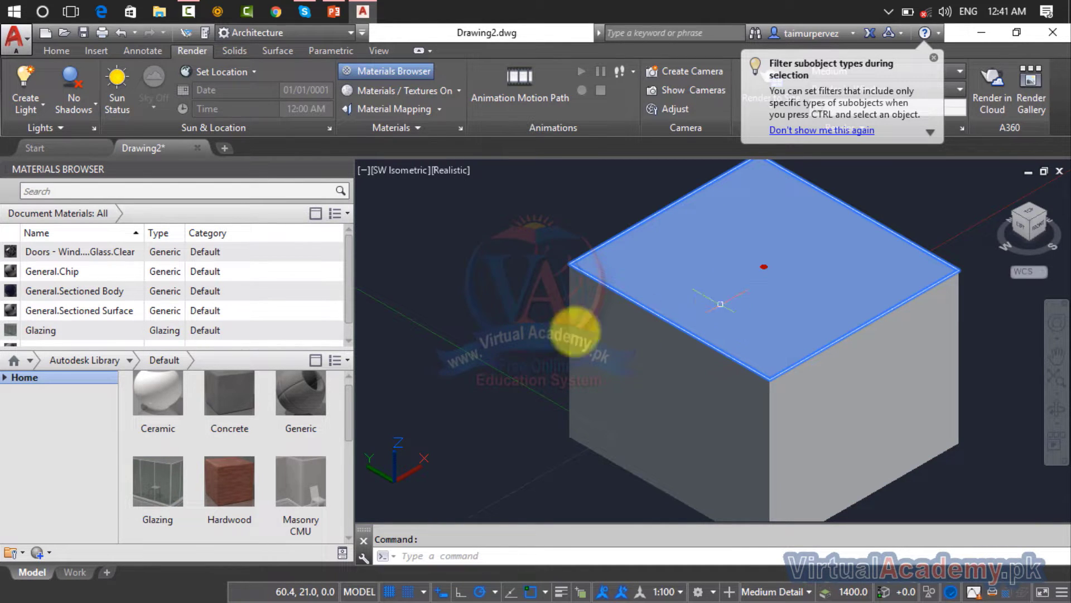
pyautogui.scroll(2, 152, 441)
pyautogui.scroll(-2, 106, 317)
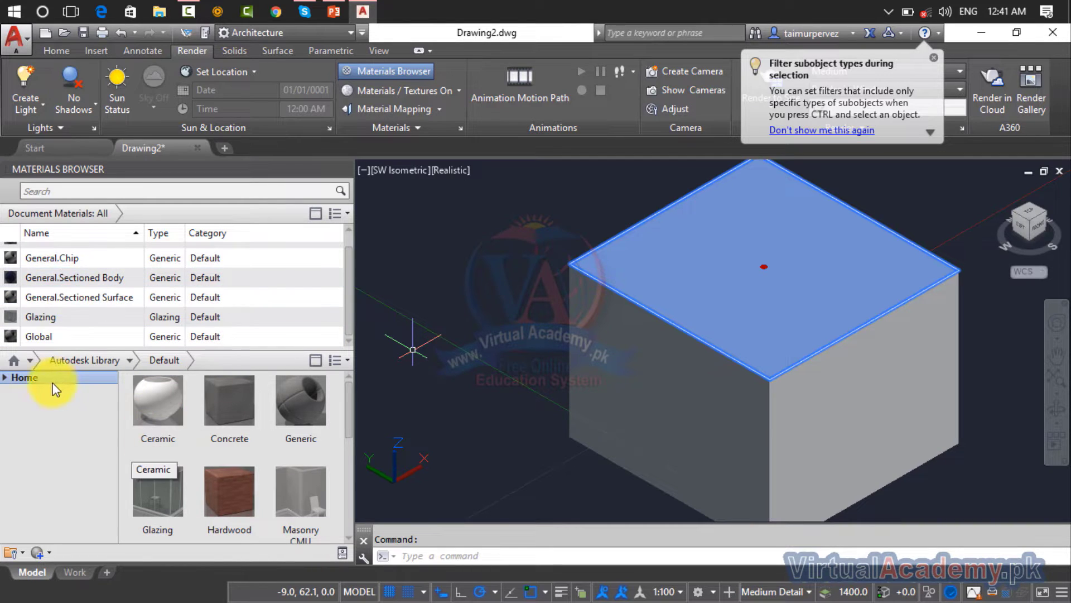
pyautogui.click(10, 402)
pyautogui.click(33, 443)
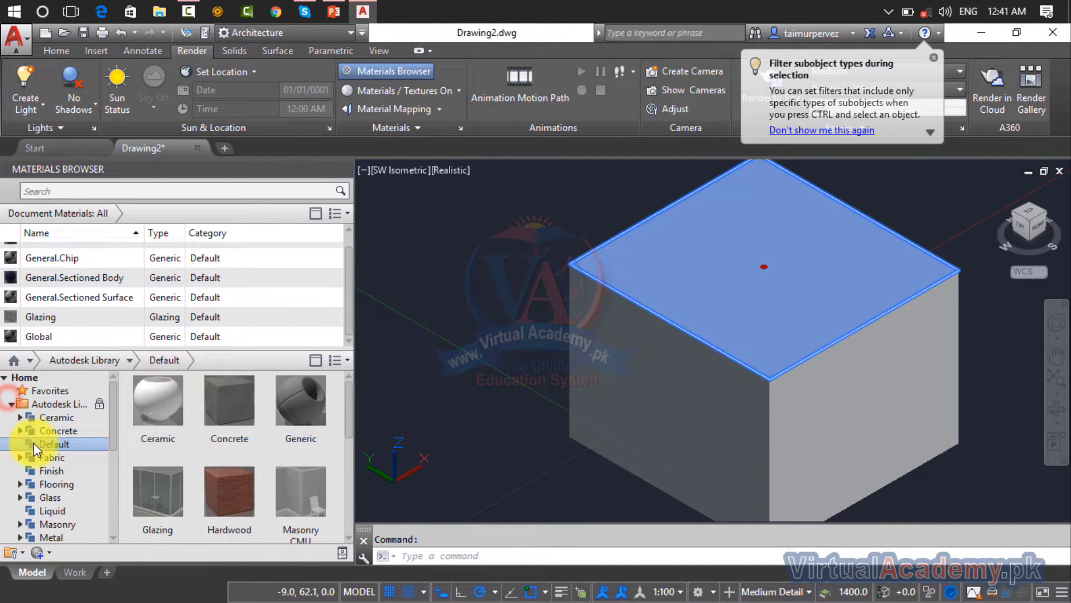
pyautogui.click(41, 433)
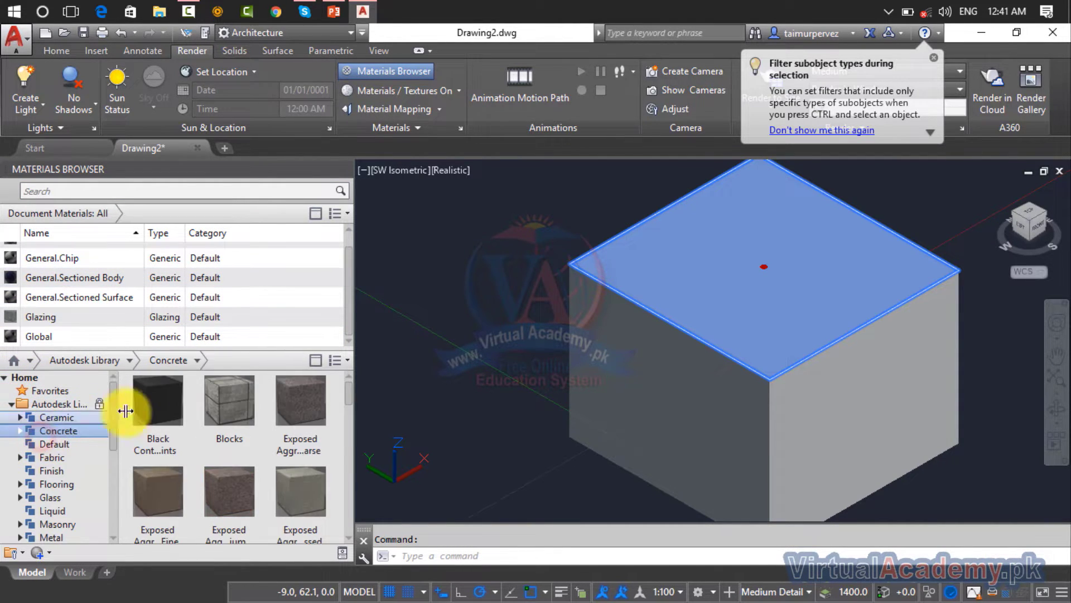
pyautogui.rightClick(223, 411)
pyautogui.click(242, 416)
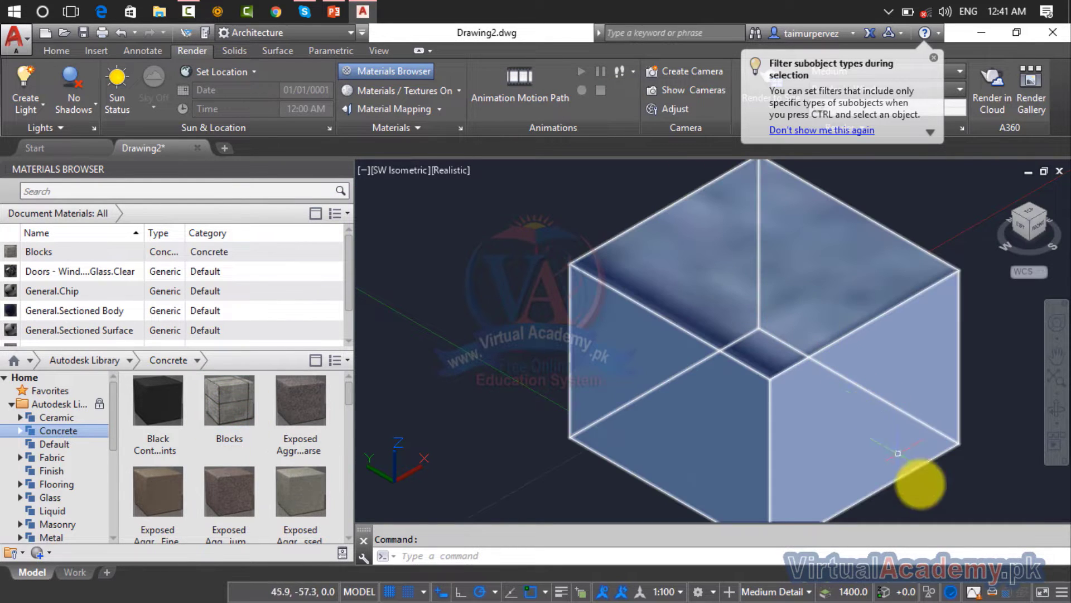
# Assign the Plaid - Red material from the Autodesk Library's Fabric category to the box's front face.
pyautogui.keyDown('ctrl'); pyautogui.click(874, 365); pyautogui.keyUp('ctrl')
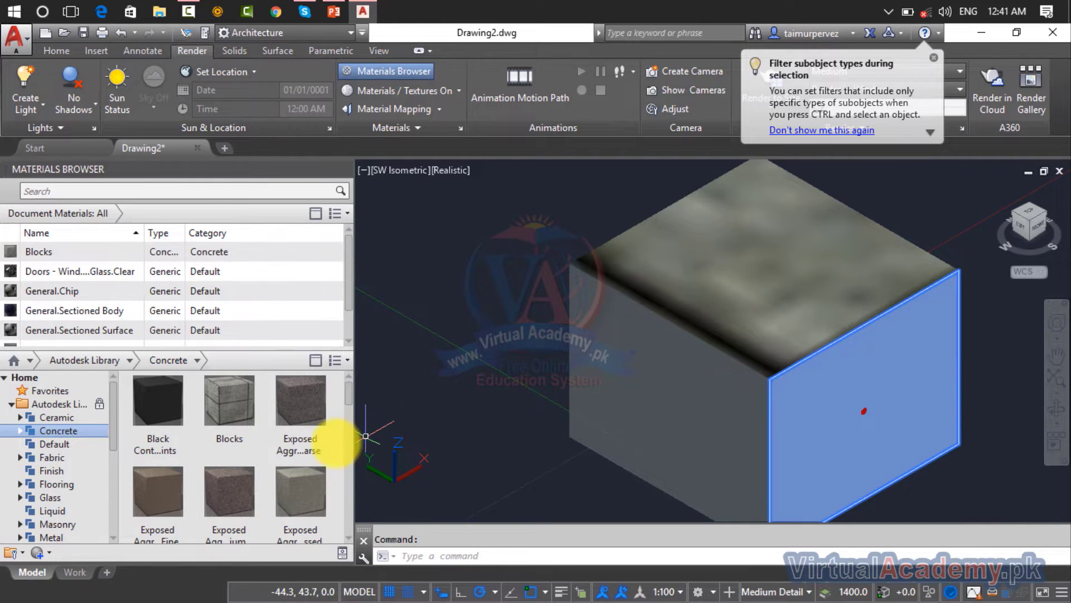
pyautogui.scroll(-1, 168, 474)
pyautogui.scroll(-4, 186, 474)
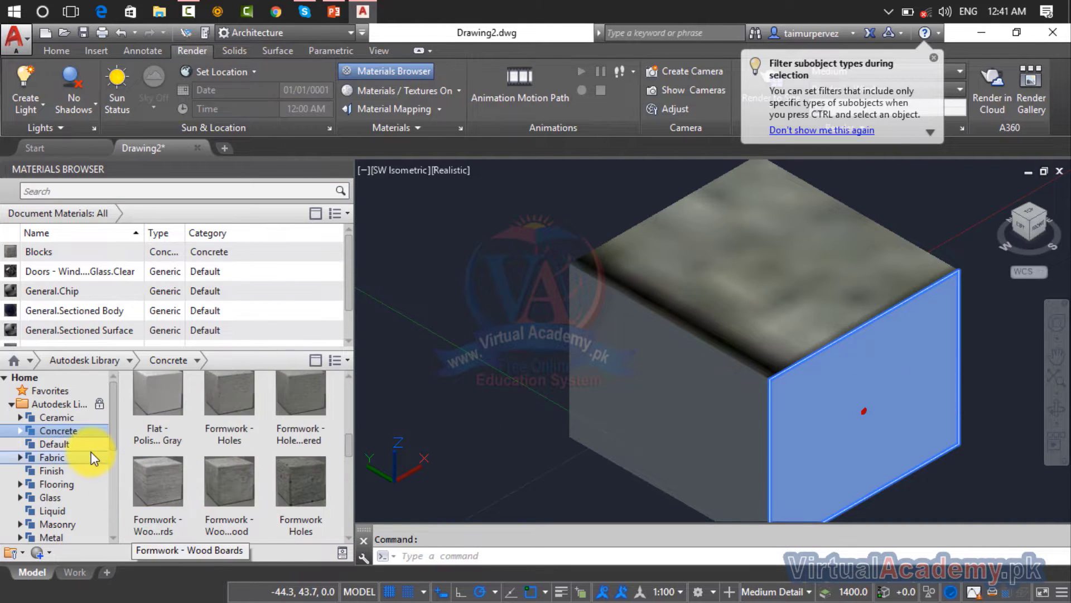
pyautogui.scroll(-2, 91, 454)
pyautogui.scroll(-2, 223, 463)
pyautogui.scroll(-2, 256, 463)
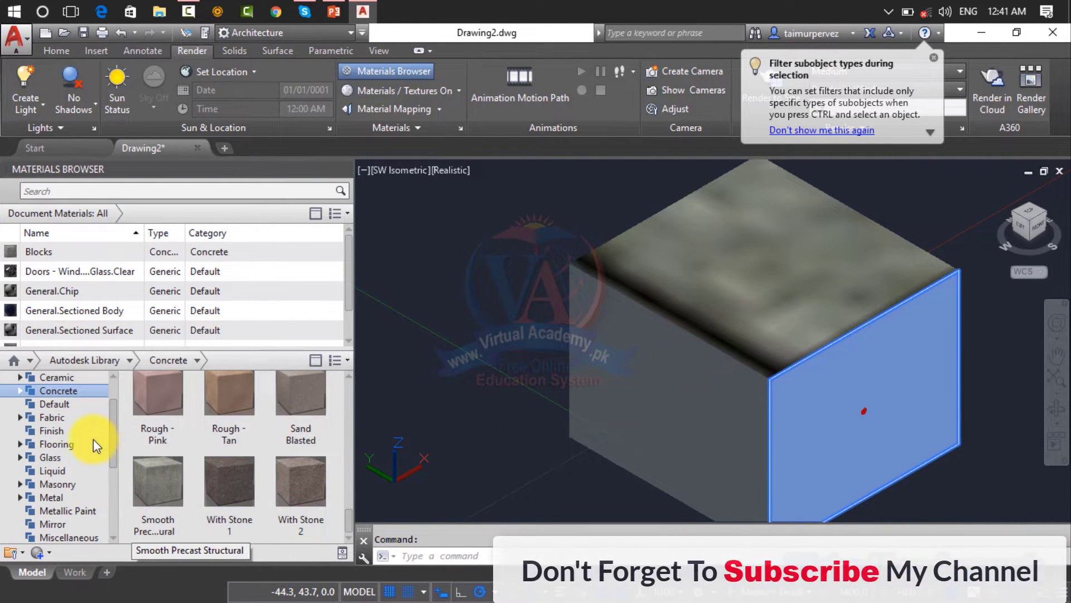
pyautogui.click(71, 419)
pyautogui.click(67, 430)
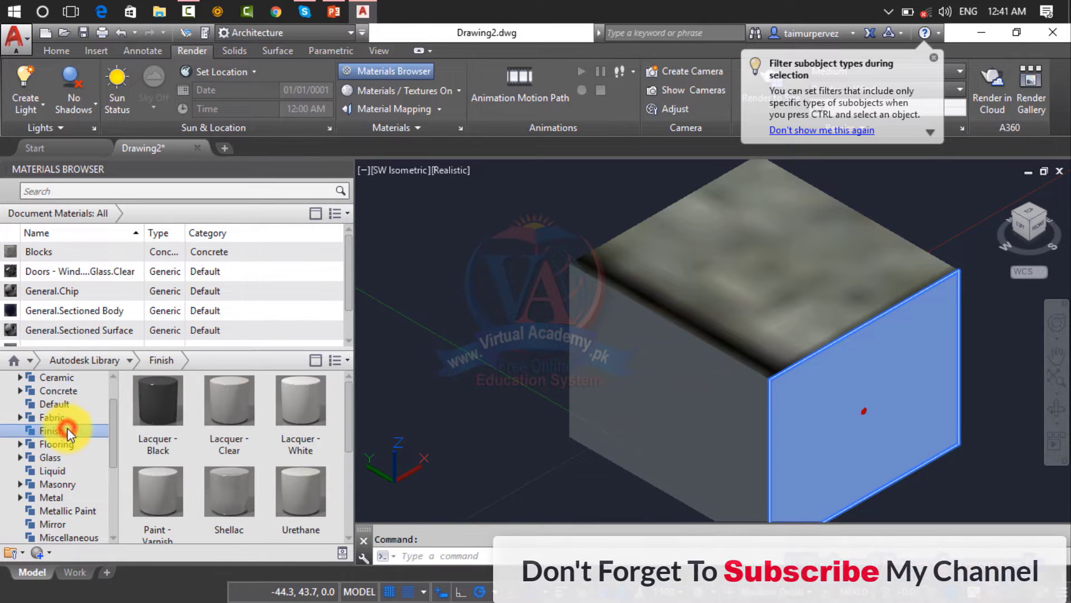
pyautogui.click(68, 419)
pyautogui.scroll(-10, 269, 414)
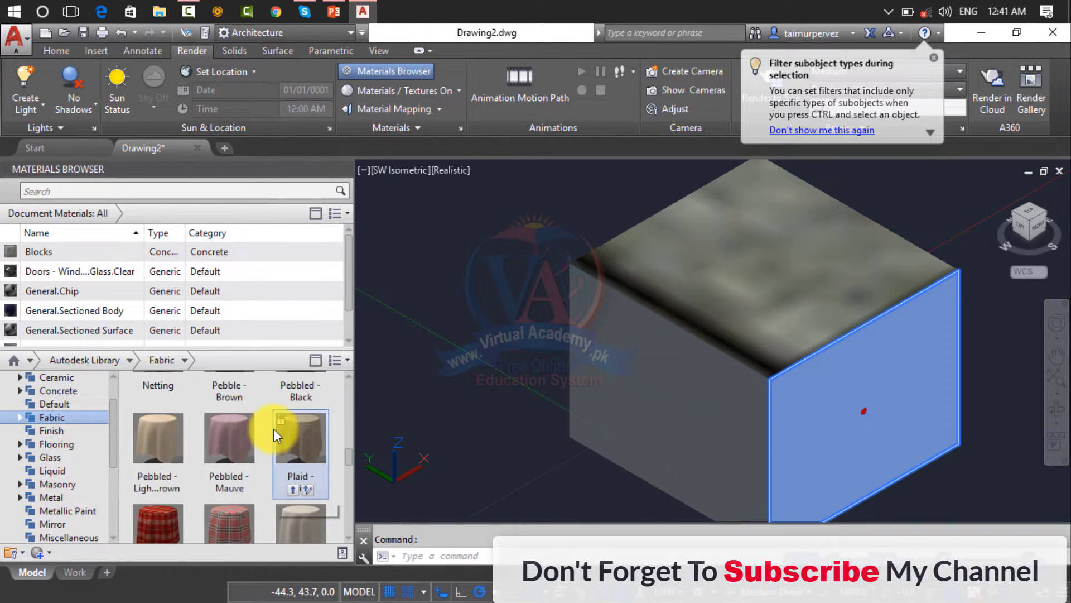
pyautogui.scroll(2, 273, 430)
pyautogui.scroll(2, 182, 437)
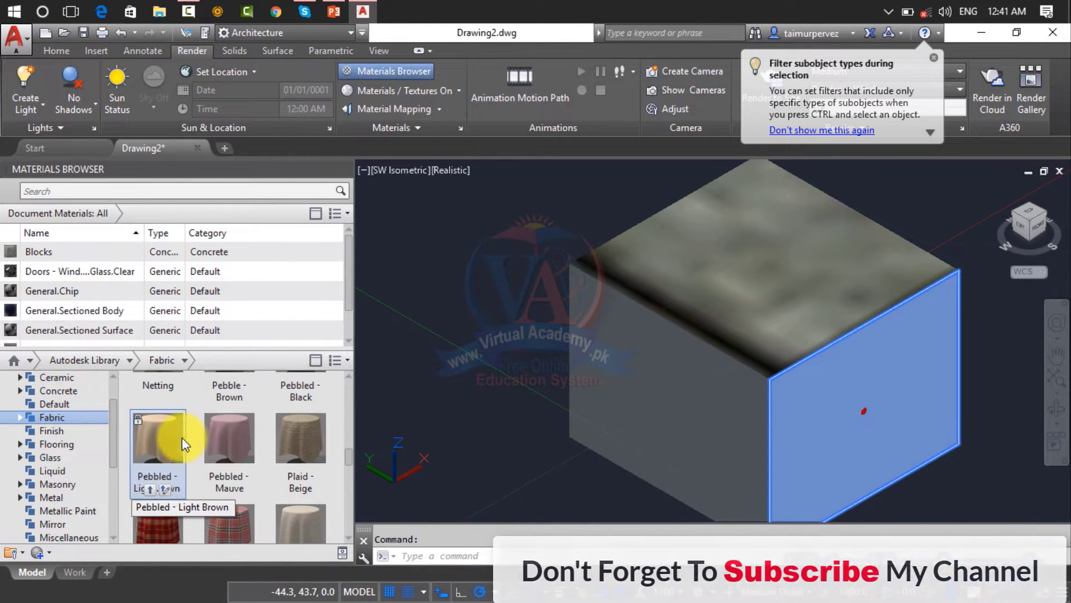
pyautogui.scroll(-1, 169, 517)
pyautogui.rightClick(169, 517)
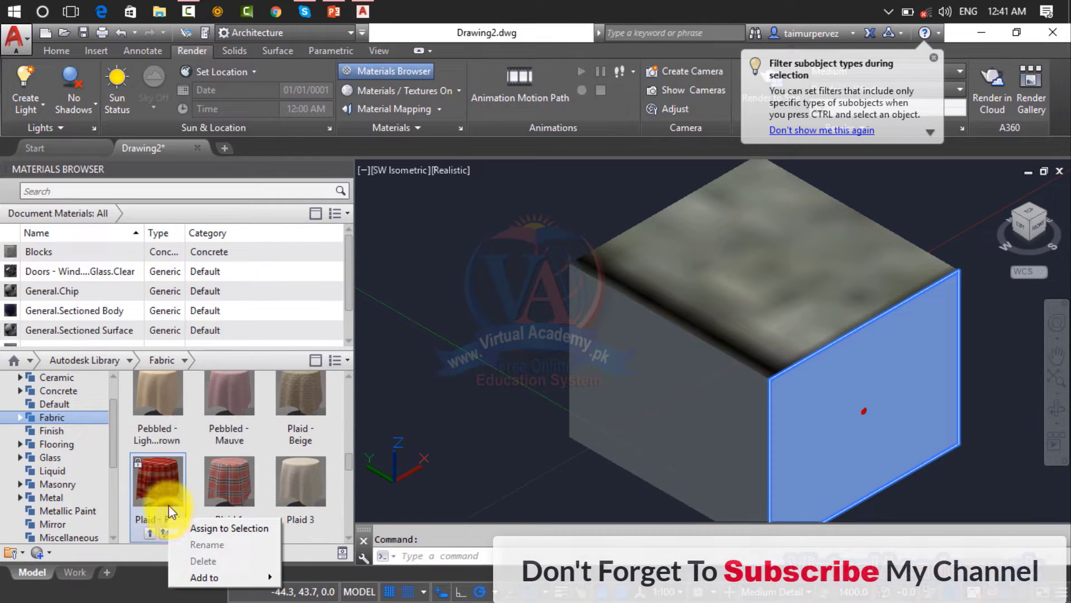
pyautogui.click(192, 528)
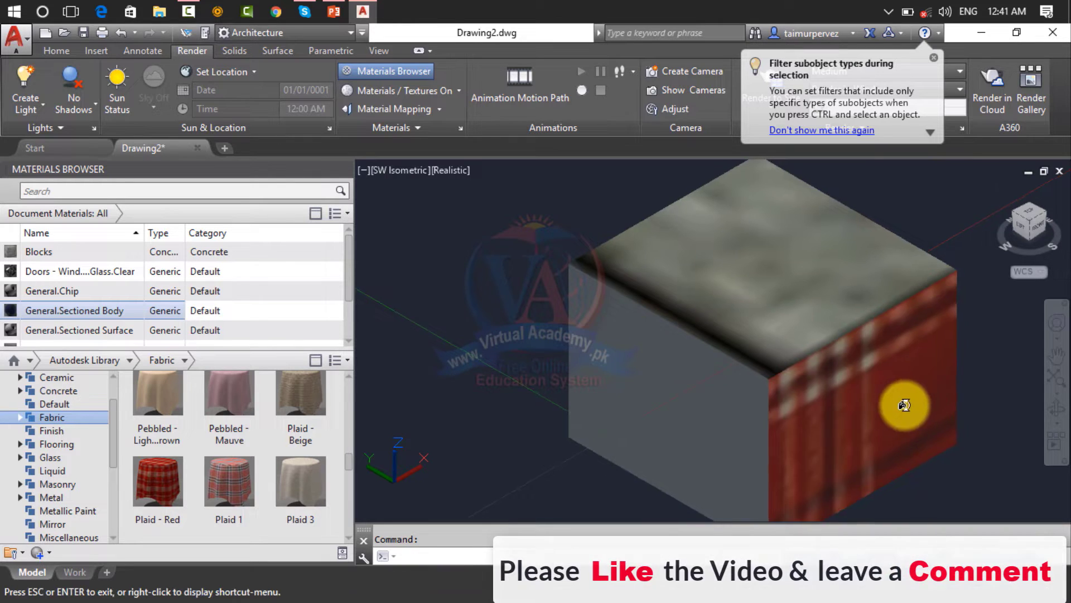
# Assign the Stripes - Blue-White material from the Autodesk Library's Fabric category to the box's right face.
pyautogui.keyDown('shift'); pyautogui.moveTo(900, 402); pyautogui.dragTo(618, 387, button='middle'); pyautogui.keyUp('shift')
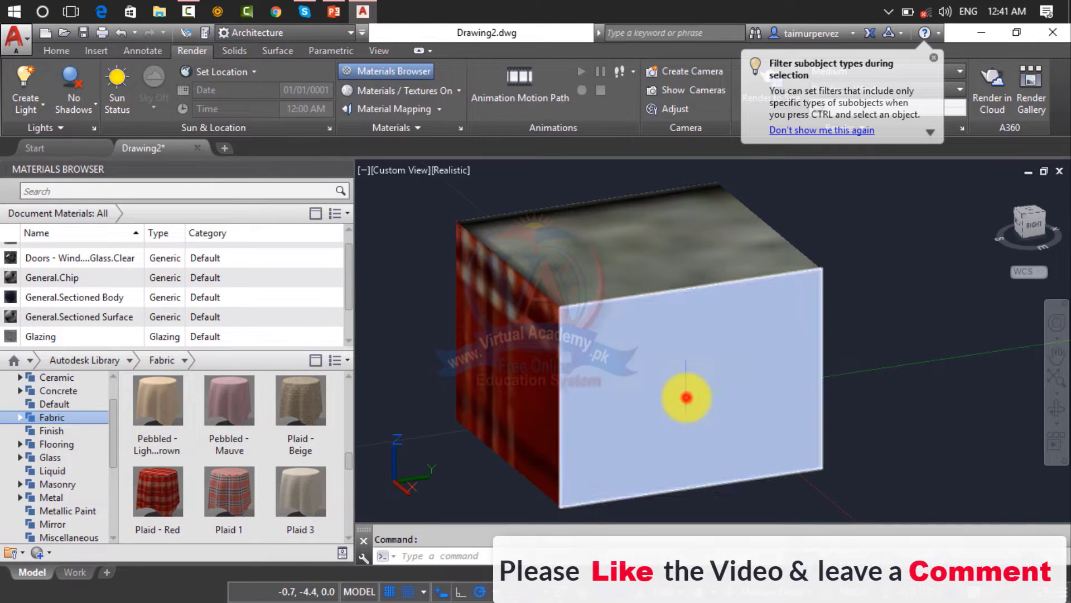
pyautogui.keyDown('ctrl'); pyautogui.click(686, 398); pyautogui.keyUp('ctrl')
pyautogui.scroll(-5, 262, 410)
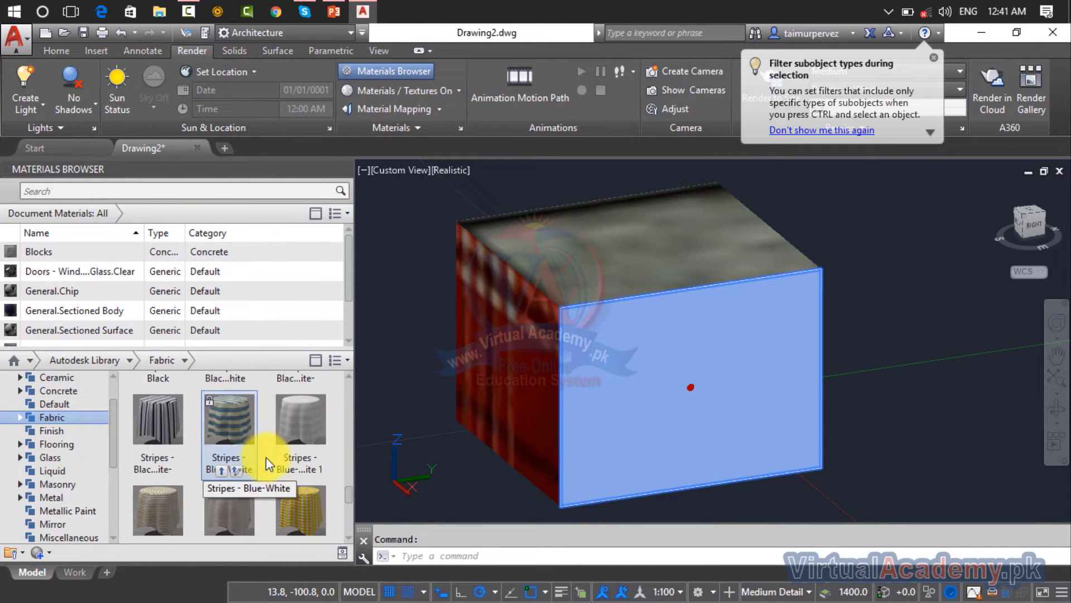
pyautogui.rightClick(245, 436)
pyautogui.click(251, 371)
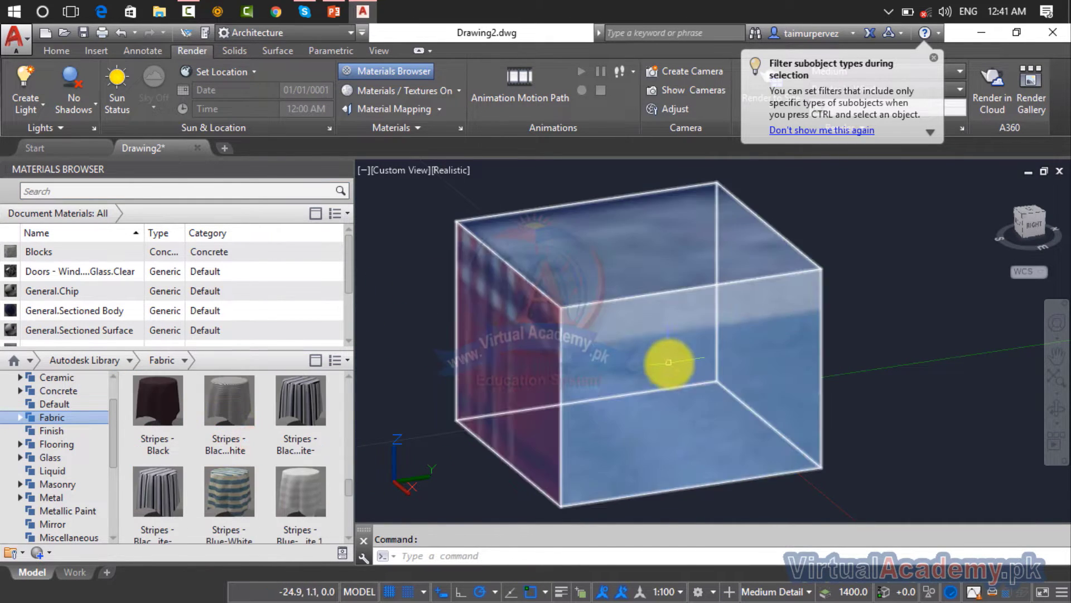
# Assign the Velvet - Red fabric material to the box's back face and clear the face selection.
pyautogui.keyDown('shift'); pyautogui.moveTo(669, 362); pyautogui.dragTo(435, 391, button='middle'); pyautogui.keyUp('shift')
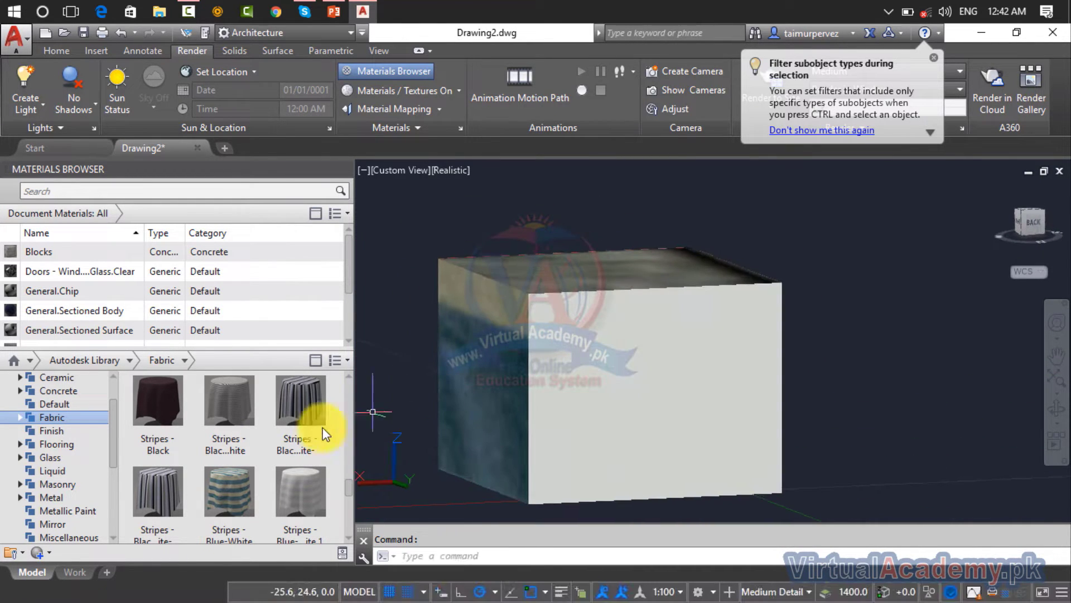
pyautogui.click(701, 394)
pyautogui.keyDown('ctrl'); pyautogui.click(716, 394); pyautogui.keyUp('ctrl')
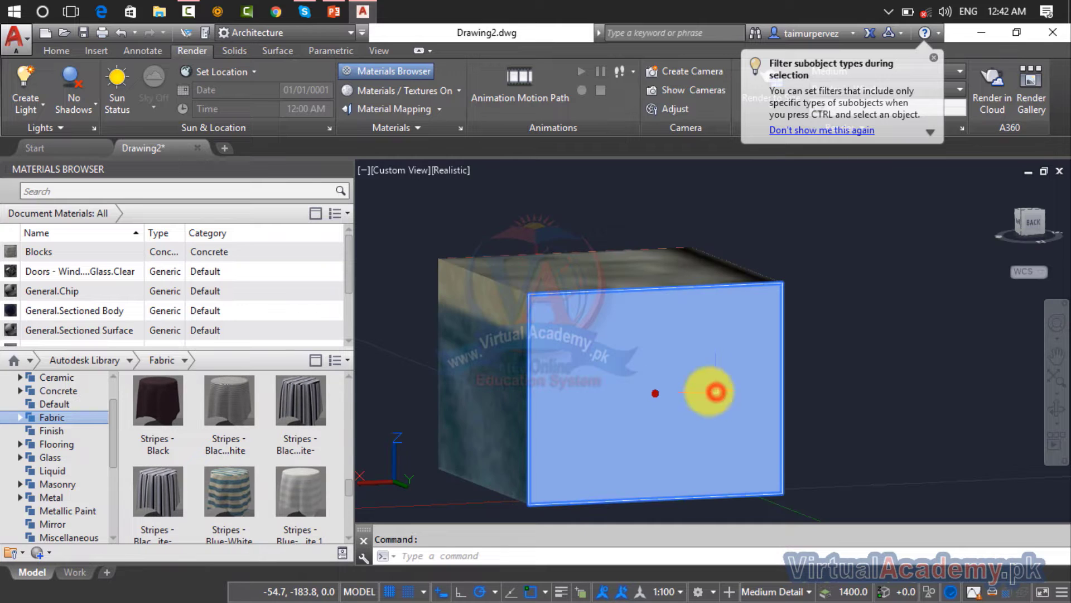
pyautogui.scroll(-3, 259, 471)
pyautogui.click(299, 420)
pyautogui.rightClick(310, 401)
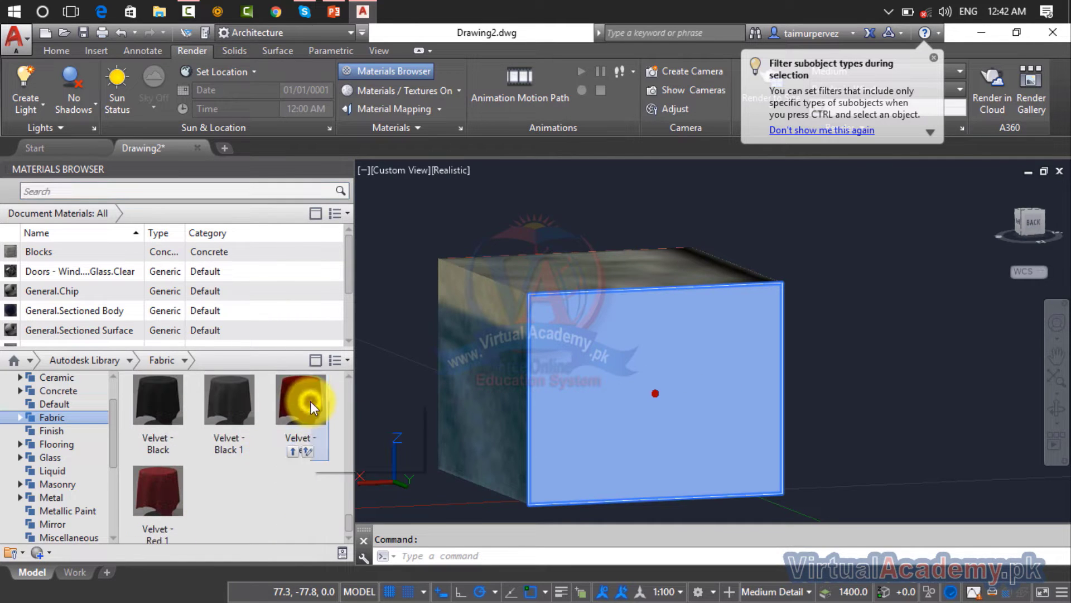
pyautogui.click(332, 411)
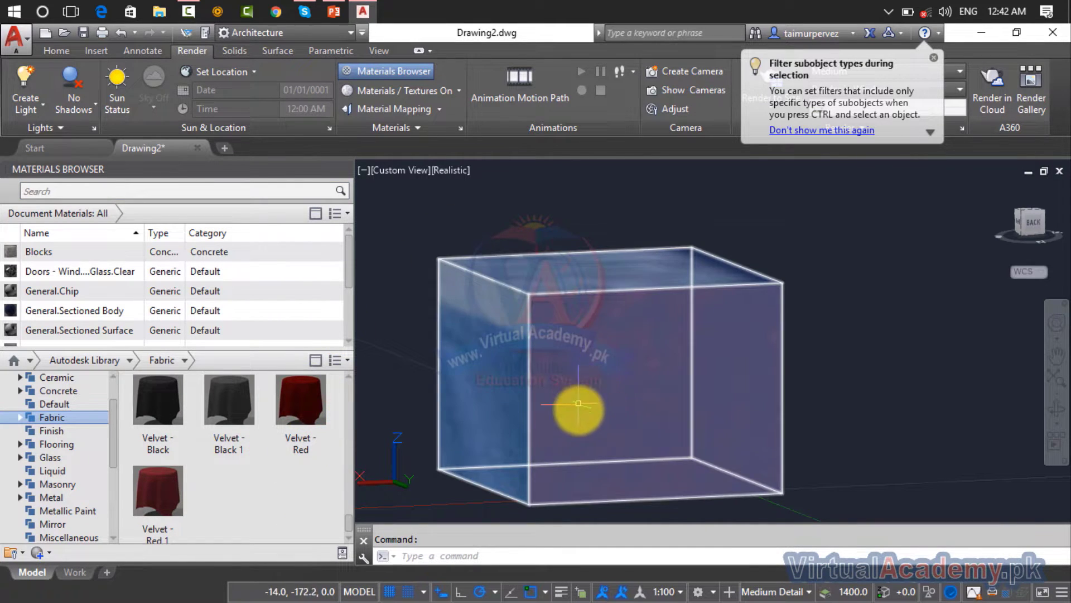
pyautogui.keyDown('ctrl'); pyautogui.click(579, 399); pyautogui.keyUp('ctrl')
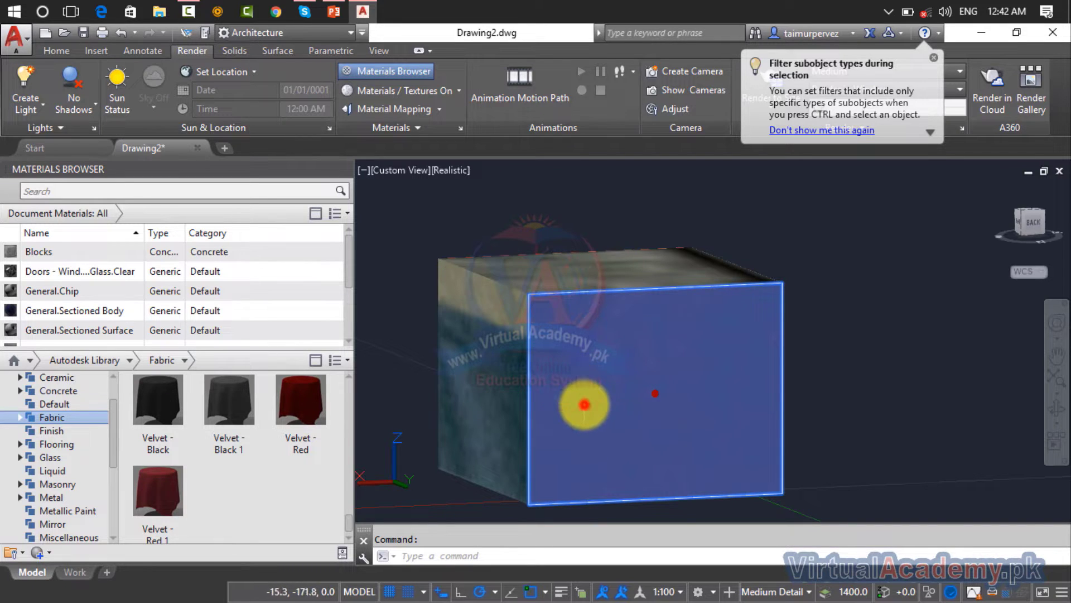
pyautogui.press('Escape')
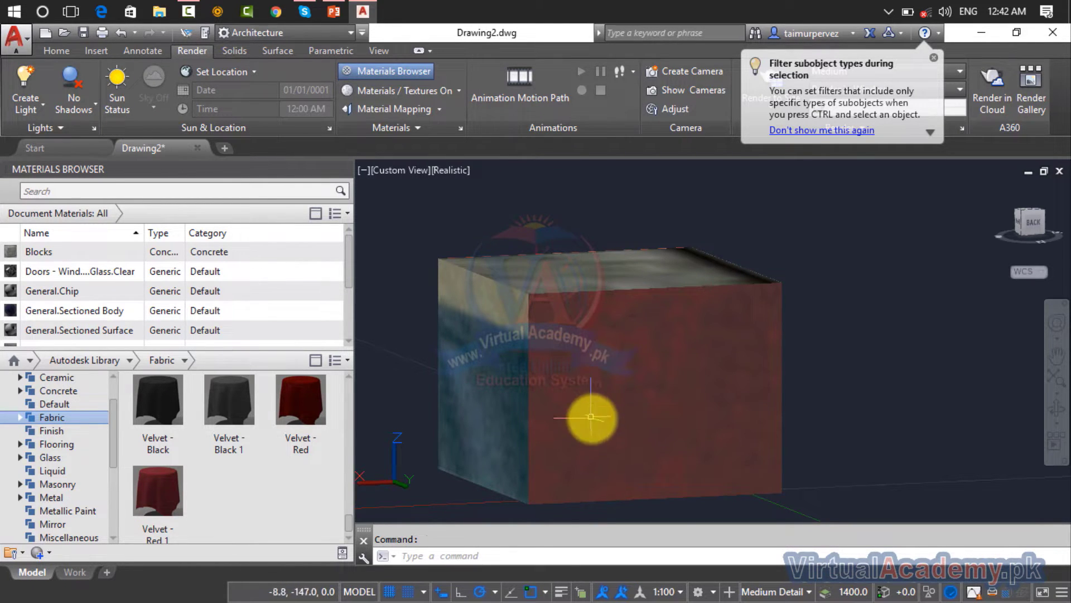
# Assign the Velvet - Black fabric material to the box's bottom face.
pyautogui.keyDown('shift'); pyautogui.moveTo(591, 416); pyautogui.dragTo(592, 300, button='middle'); pyautogui.keyUp('shift')
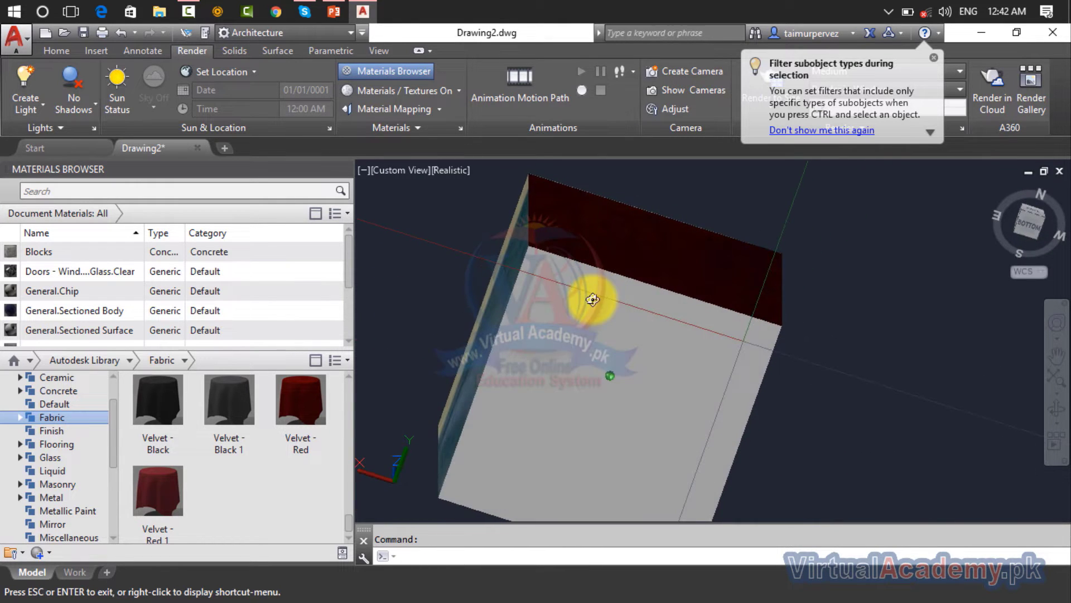
pyautogui.keyDown('ctrl'); pyautogui.click(572, 353); pyautogui.keyUp('ctrl')
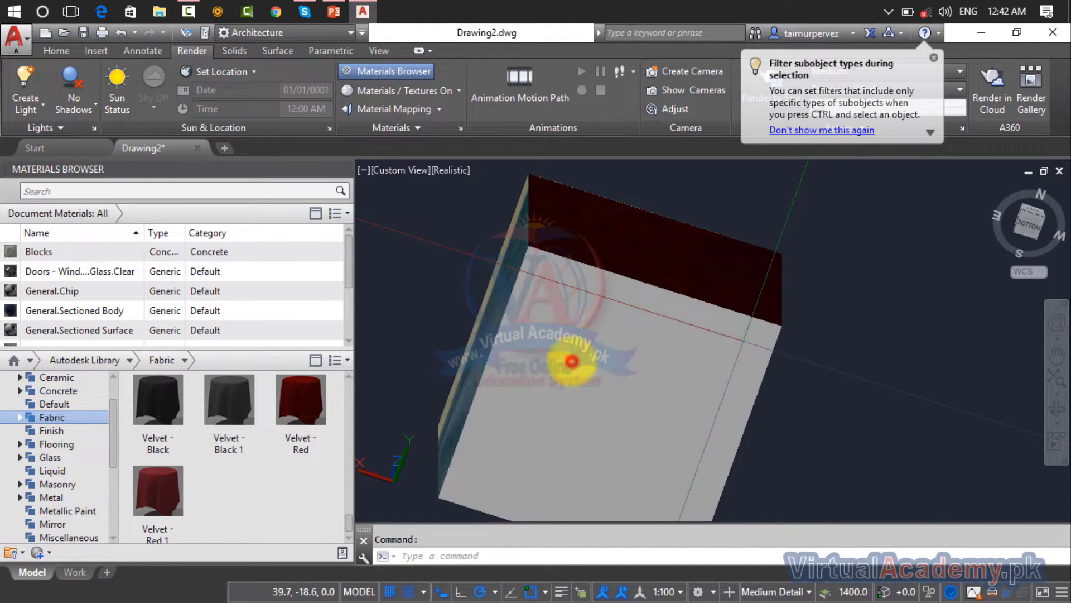
pyautogui.keyDown('ctrl'); pyautogui.click(572, 362); pyautogui.keyUp('ctrl')
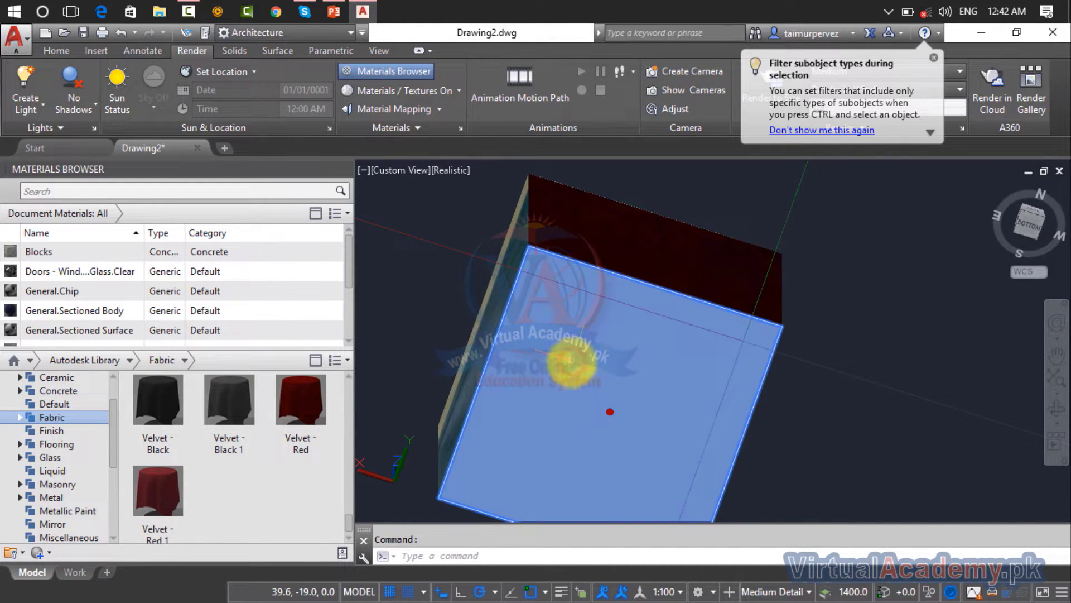
pyautogui.rightClick(164, 422)
pyautogui.click(184, 424)
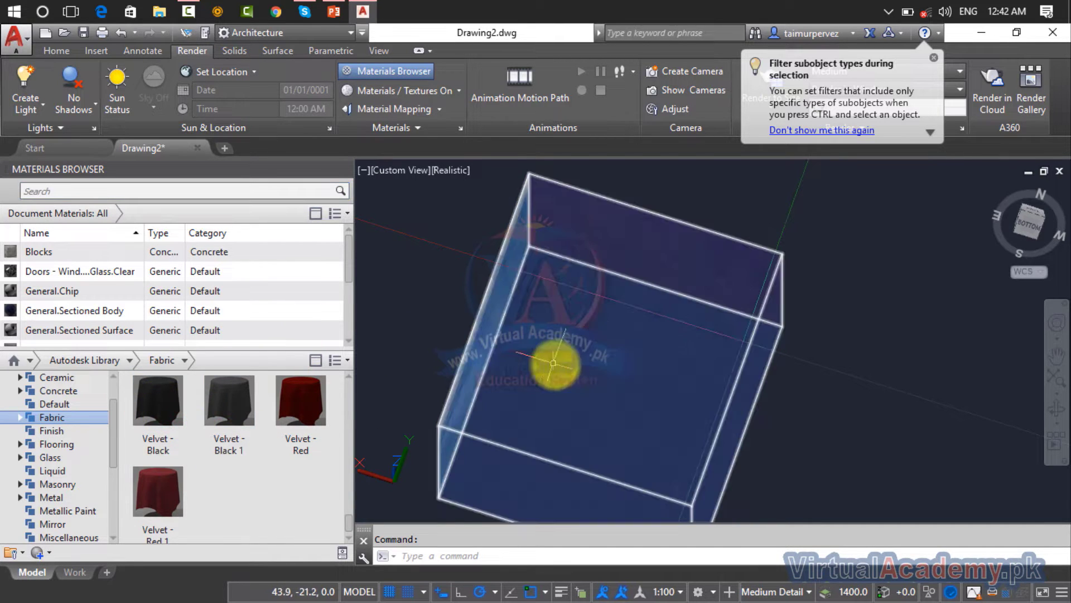
# Examine the box's materials from the home view and look into its interior through the glazed left face.
pyautogui.click(1002, 184)
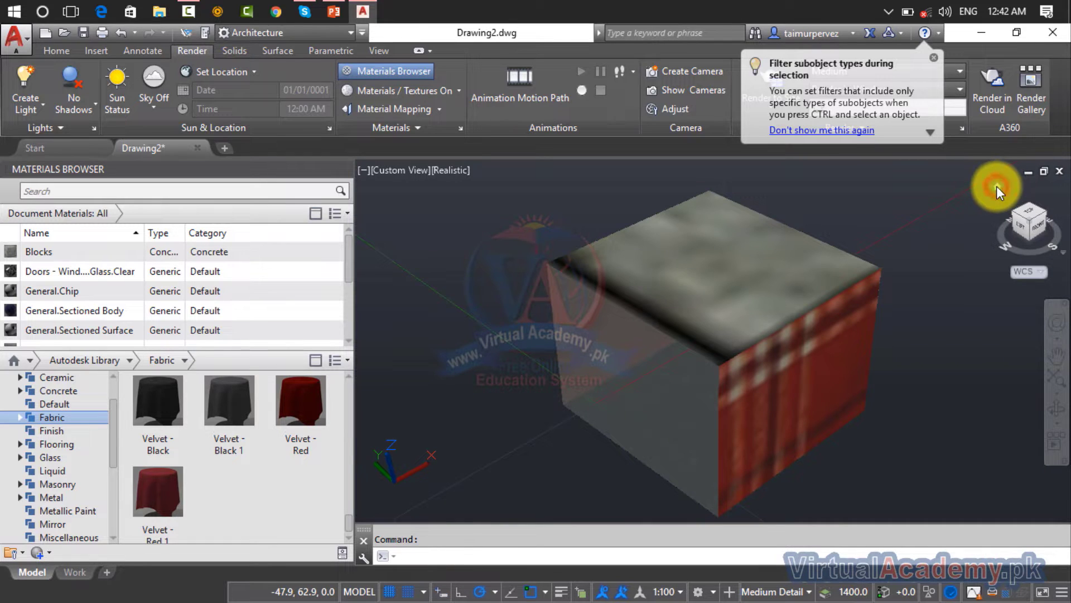
pyautogui.scroll(-4, 756, 333)
pyautogui.moveTo(748, 338); pyautogui.dragTo(569, 394, button='middle')
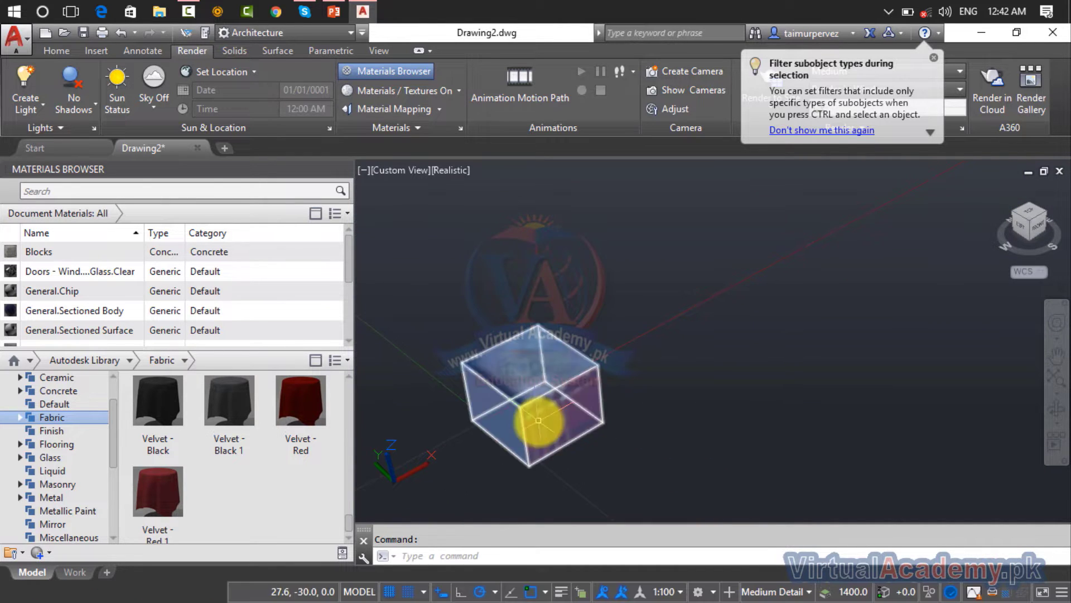
pyautogui.scroll(3, 539, 420)
pyautogui.moveTo(471, 354); pyautogui.dragTo(909, 268, button='middle')
pyautogui.scroll(4, 787, 292)
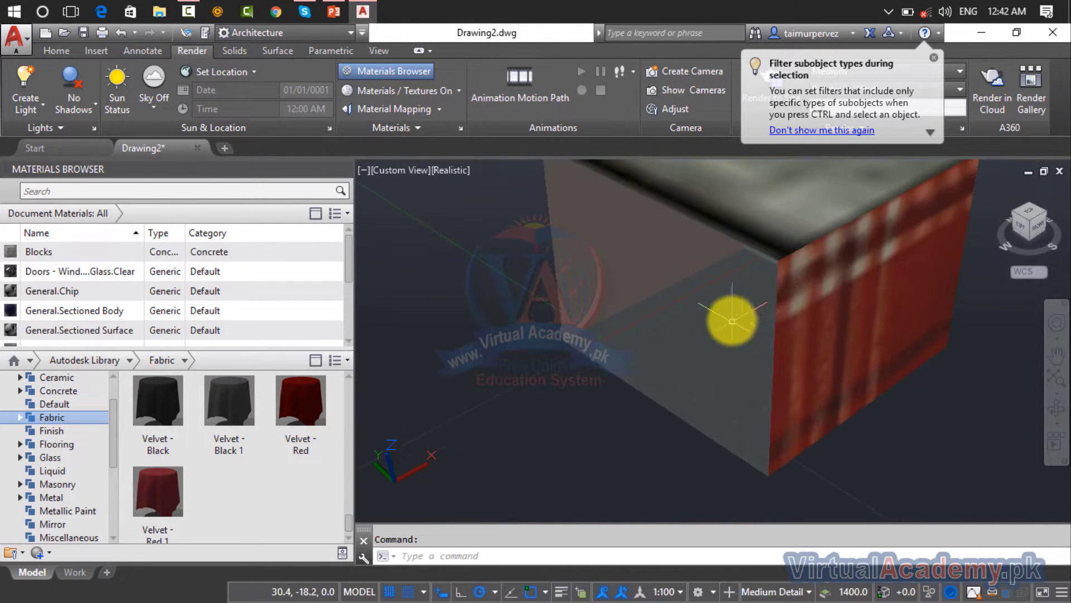
pyautogui.scroll(-3, 680, 337)
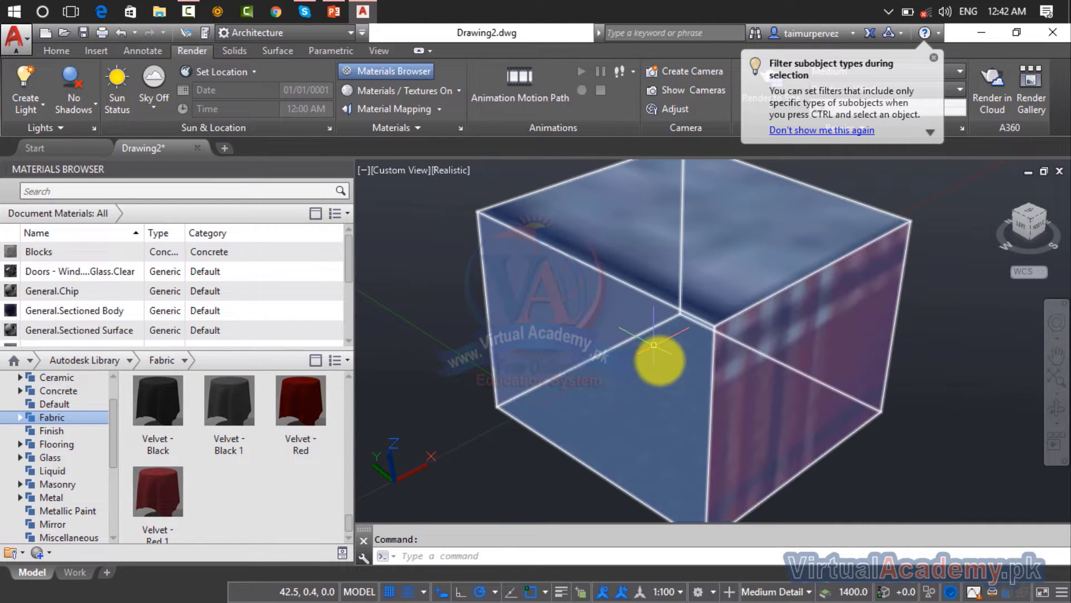
pyautogui.keyDown('shift'); pyautogui.moveTo(650, 398); pyautogui.dragTo(745, 370, button='middle'); pyautogui.keyUp('shift')
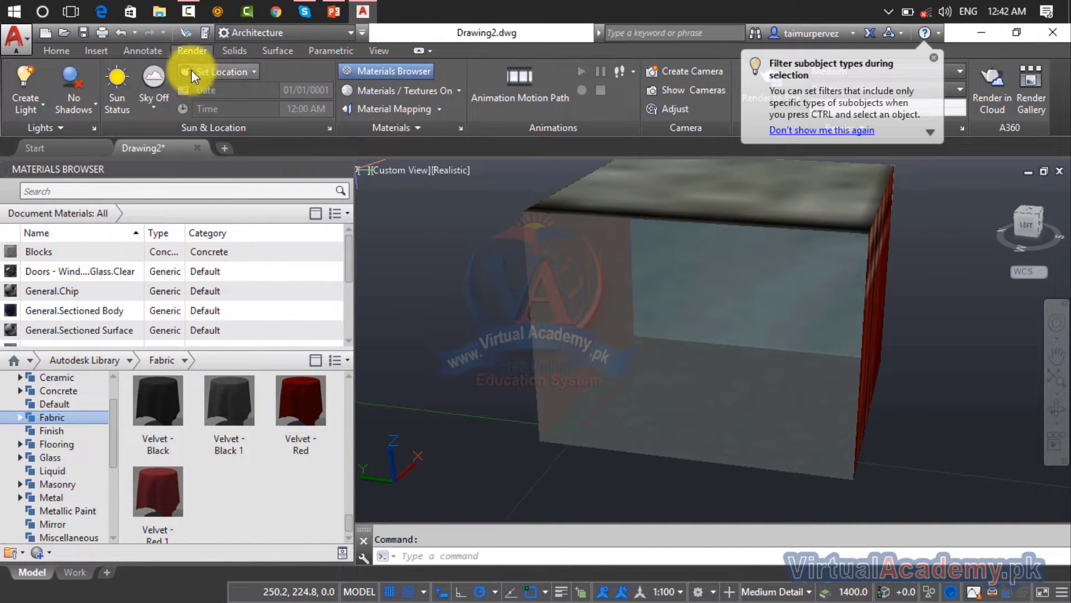
# Draw a solid sphere with a radius of about 14 on the ground plane, just outside the box's glazed face.
pyautogui.click(233, 52)
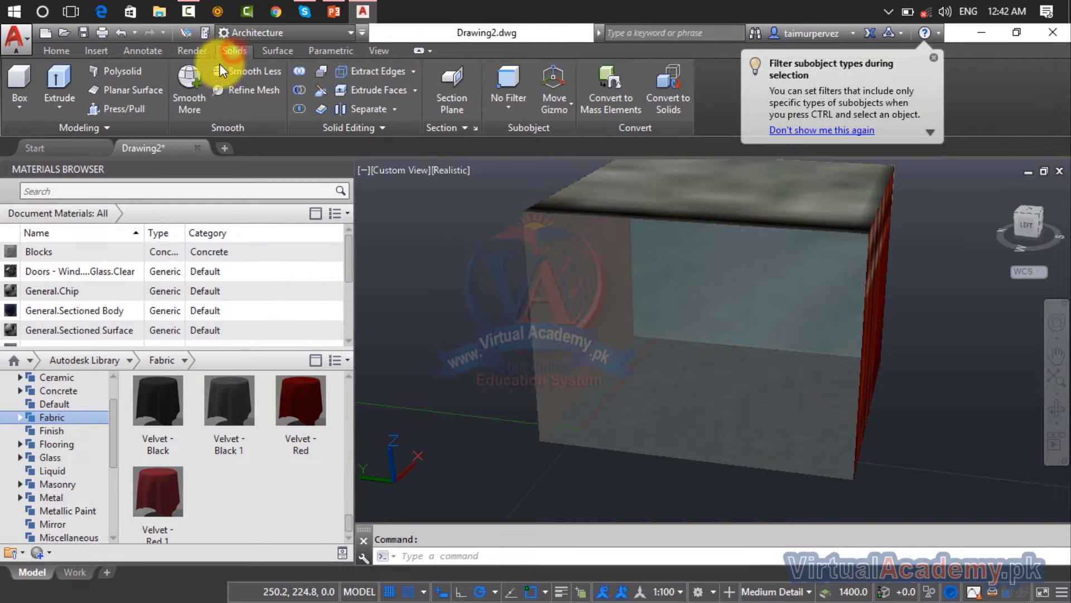
pyautogui.click(27, 108)
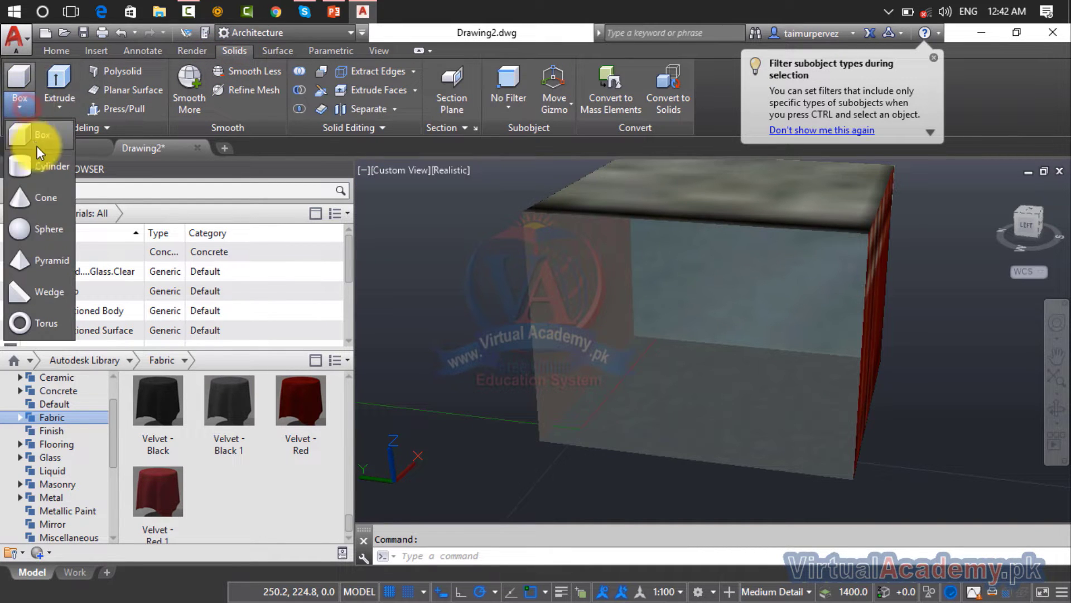
pyautogui.click(36, 231)
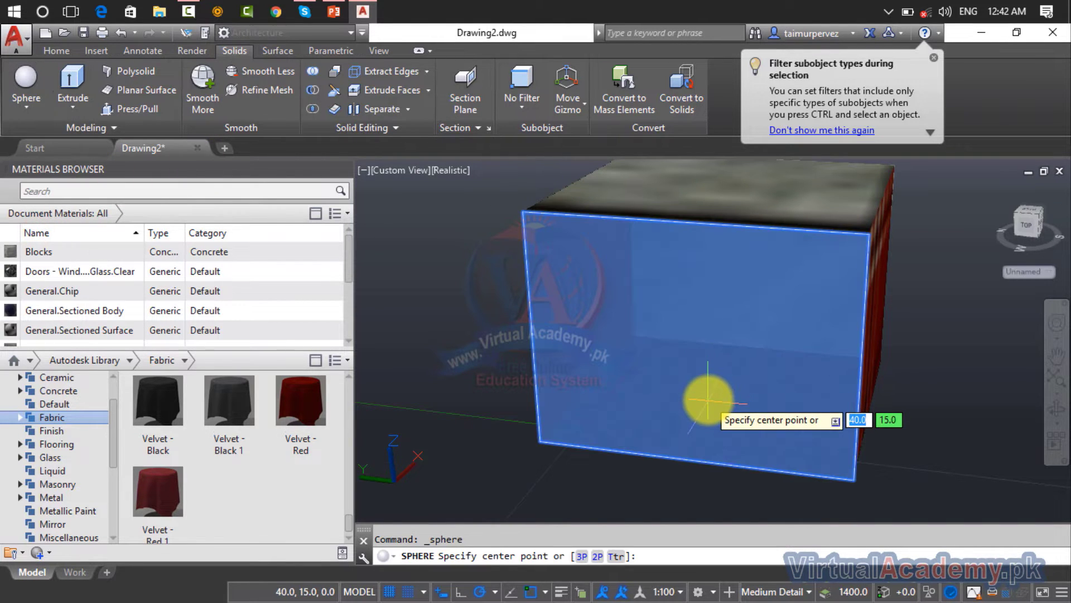
pyautogui.keyDown('shift'); pyautogui.moveTo(627, 433); pyautogui.dragTo(634, 364, button='middle'); pyautogui.keyUp('shift')
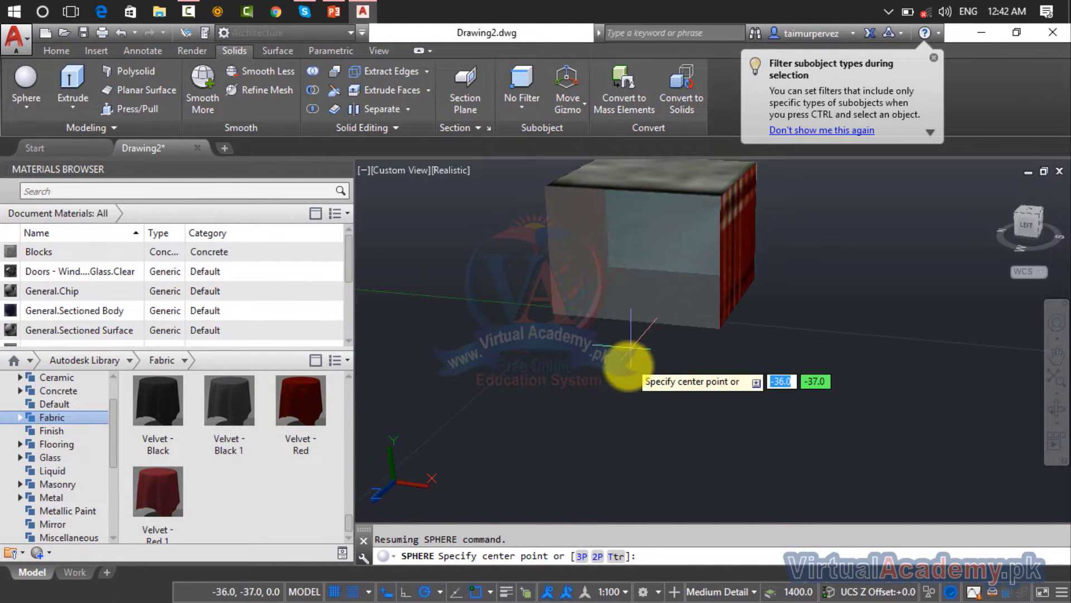
pyautogui.click(629, 367)
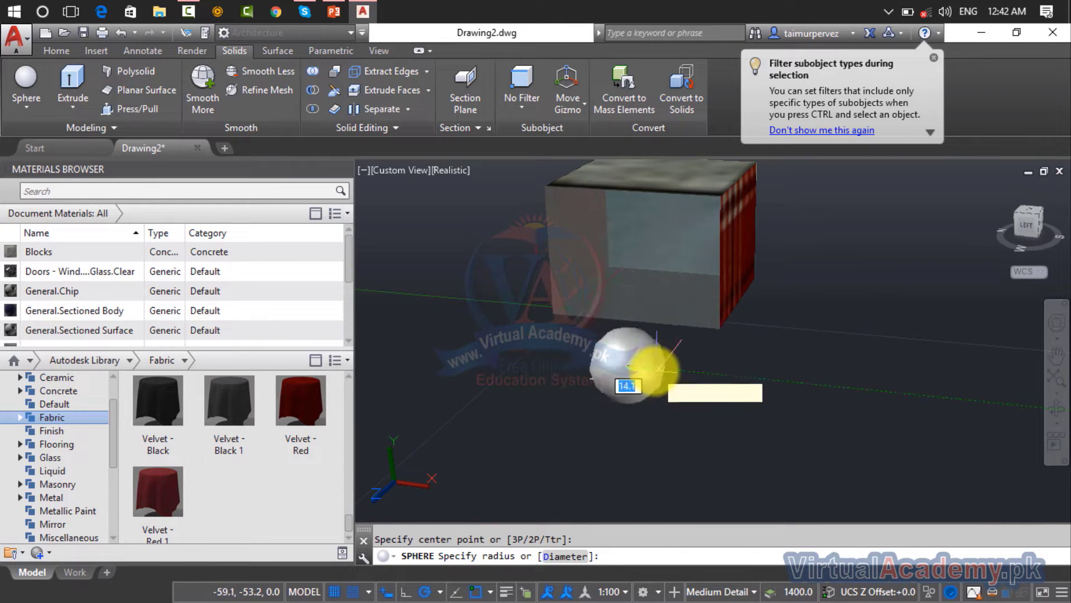
pyautogui.click(652, 370)
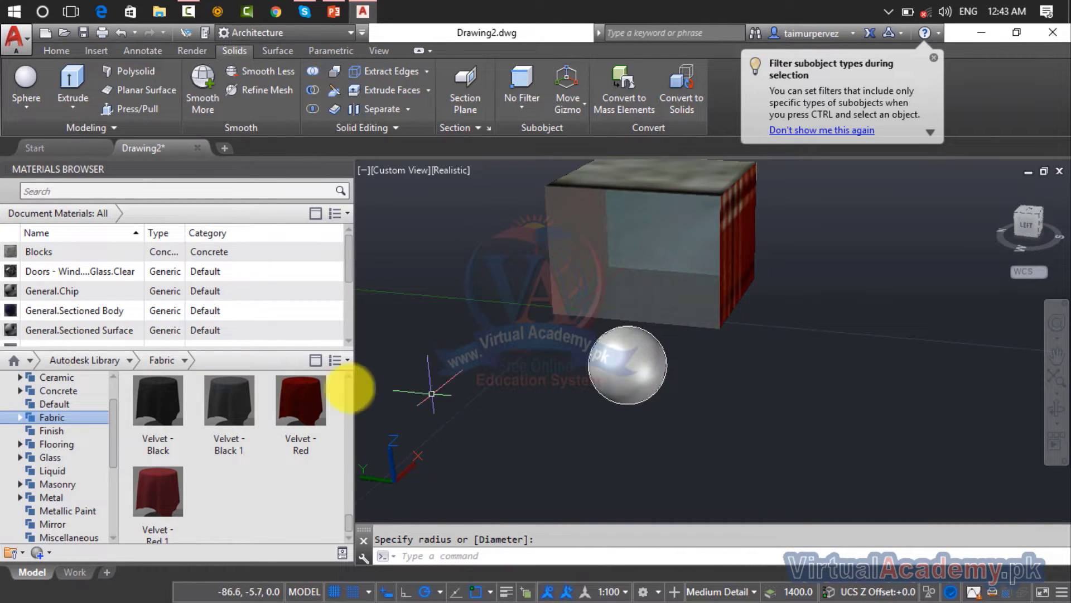
# Apply the Velvet - Red fabric material to the sphere and close the Materials Browser.
pyautogui.moveTo(310, 409); pyautogui.dragTo(652, 369)
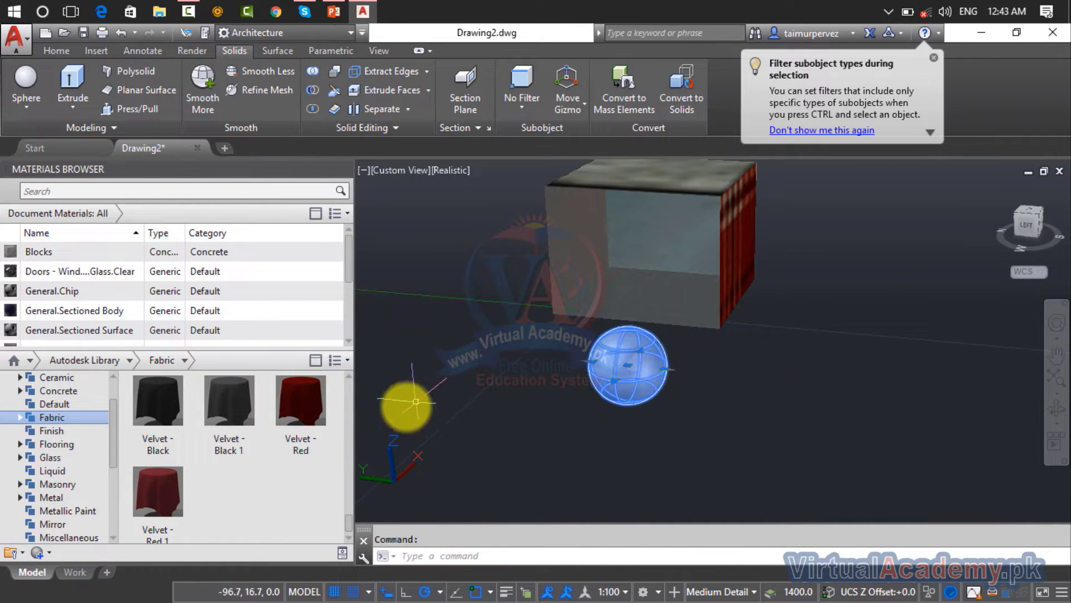
pyautogui.moveTo(300, 413); pyautogui.dragTo(647, 362)
pyautogui.click(347, 188)
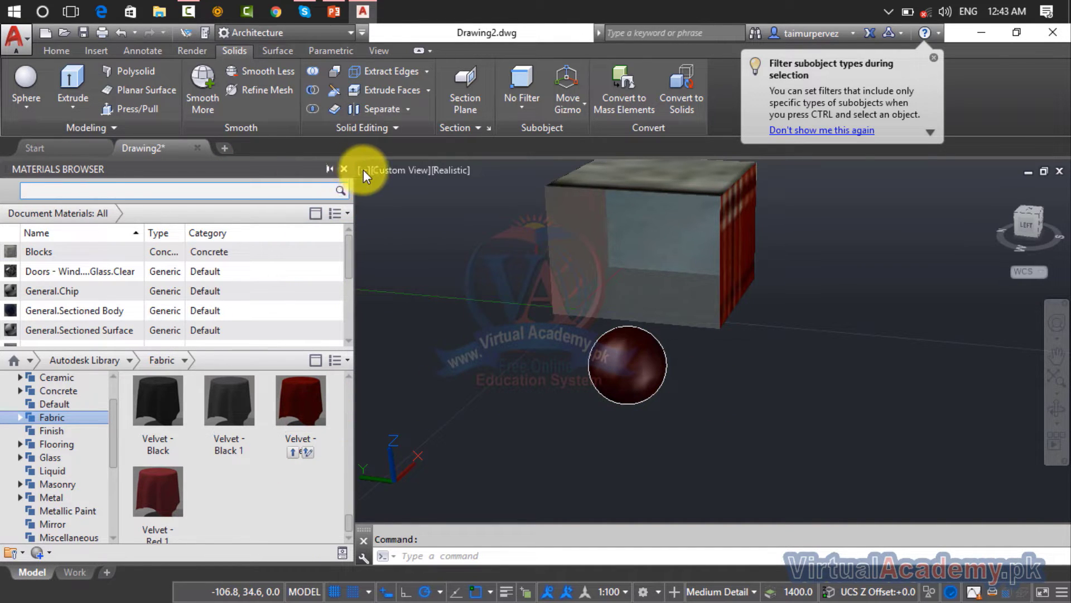
pyautogui.click(344, 168)
# Move the sphere inside the box, raising it 22 along the Z axis, and deselect it.
pyautogui.scroll(2, 481, 295)
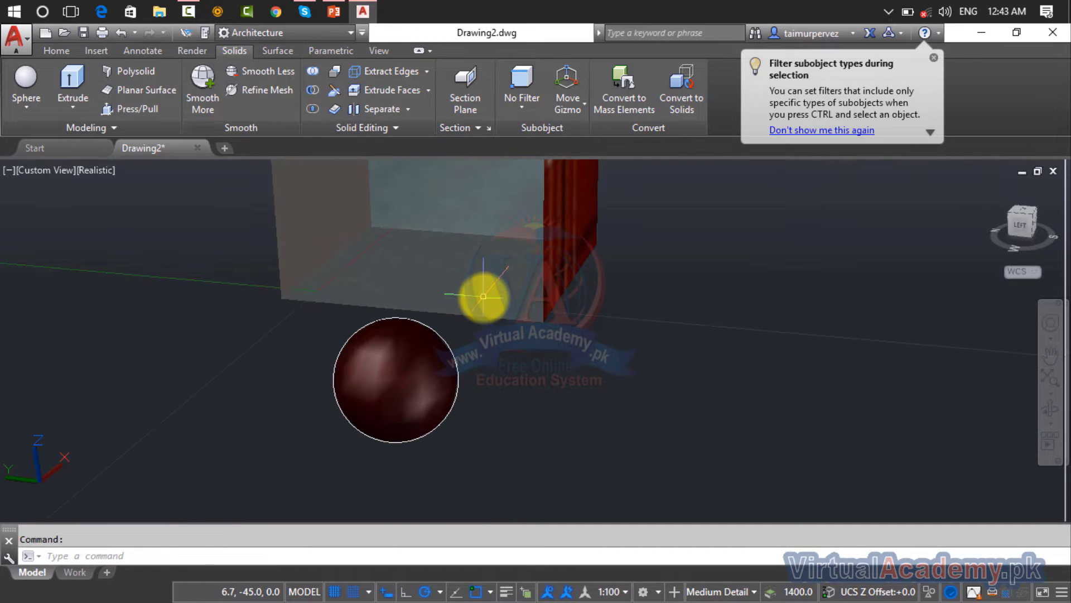
pyautogui.moveTo(484, 297); pyautogui.dragTo(494, 423, button='middle')
pyautogui.click(438, 454)
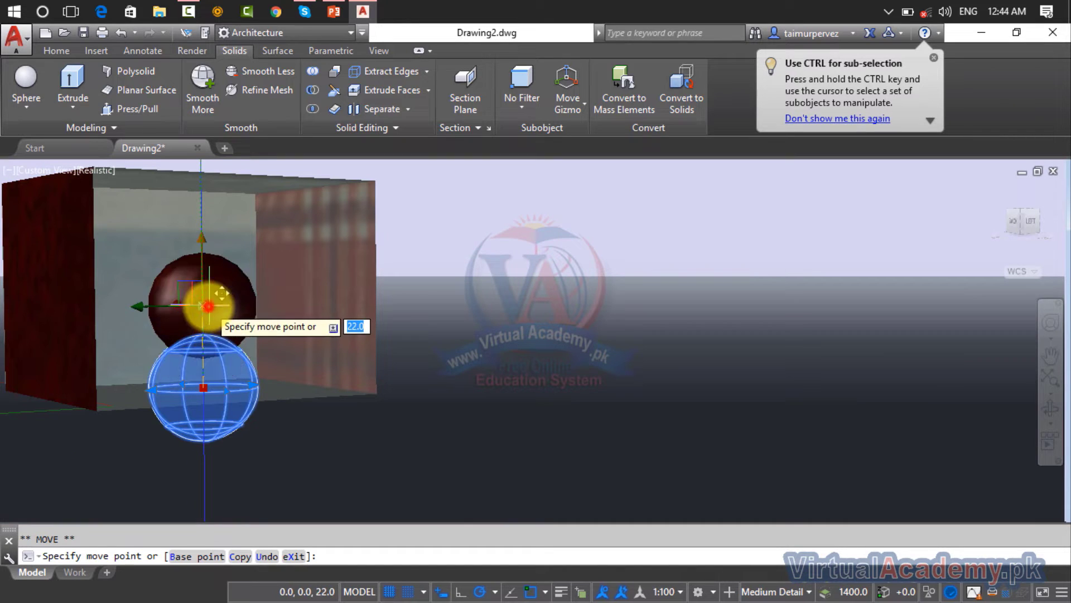
pyautogui.click(203, 306)
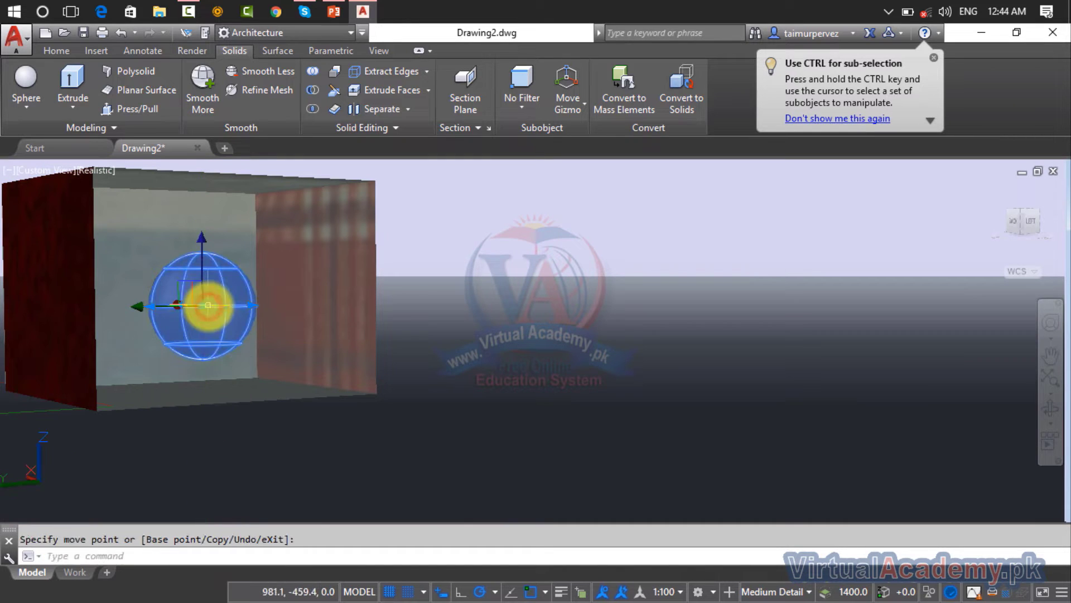
pyautogui.keyDown('shift'); pyautogui.moveTo(242, 377); pyautogui.dragTo(354, 406, button='middle'); pyautogui.keyUp('shift')
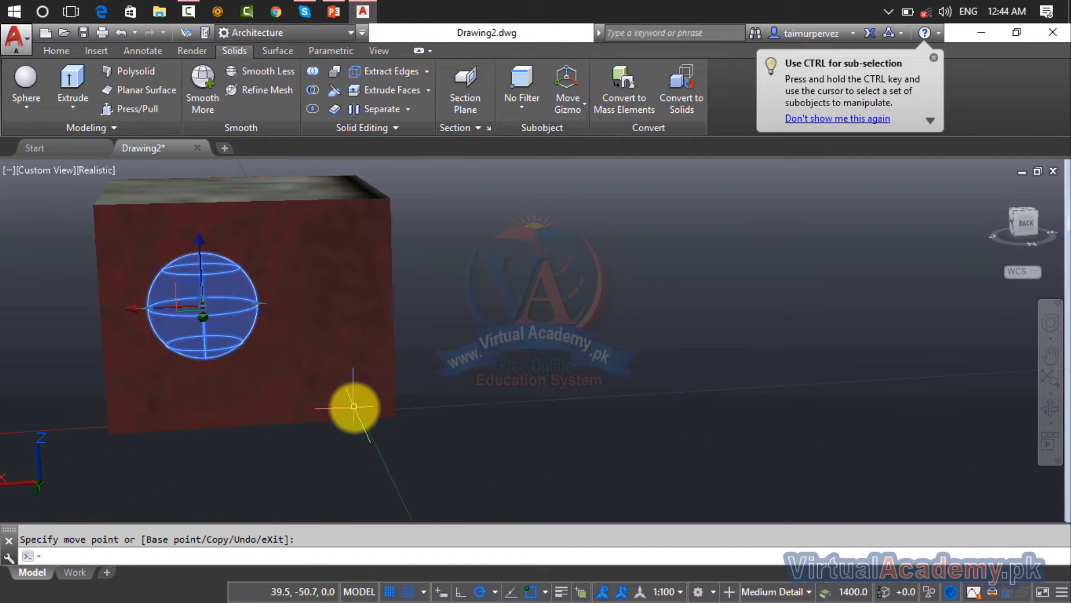
pyautogui.click(598, 425)
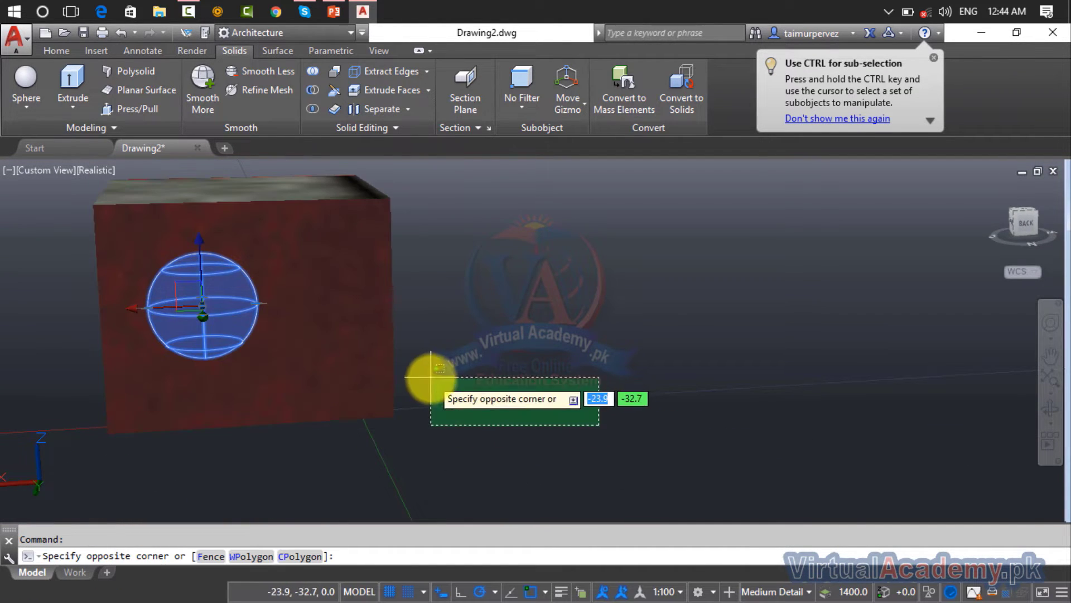
pyautogui.press('Escape')
pyautogui.press('Escape')
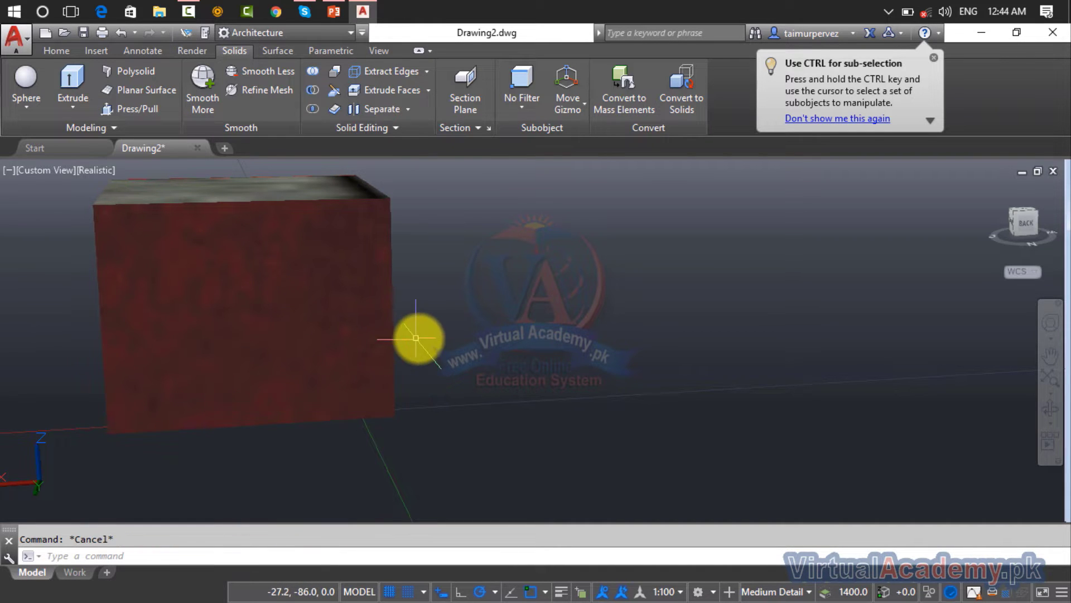
# Examine the sphere inside the box through the glazed face and restore the home view.
pyautogui.keyDown('shift'); pyautogui.moveTo(366, 397); pyautogui.dragTo(178, 390, button='middle'); pyautogui.keyUp('shift')
pyautogui.scroll(-3, 245, 347)
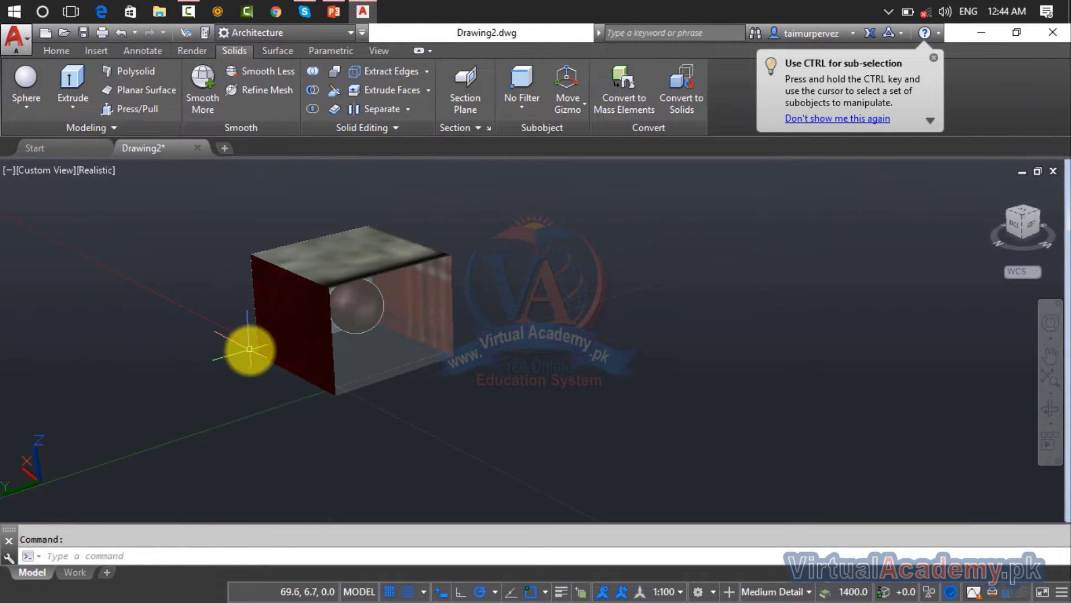
pyautogui.moveTo(275, 349); pyautogui.dragTo(288, 348, button='middle')
pyautogui.scroll(5, 393, 304)
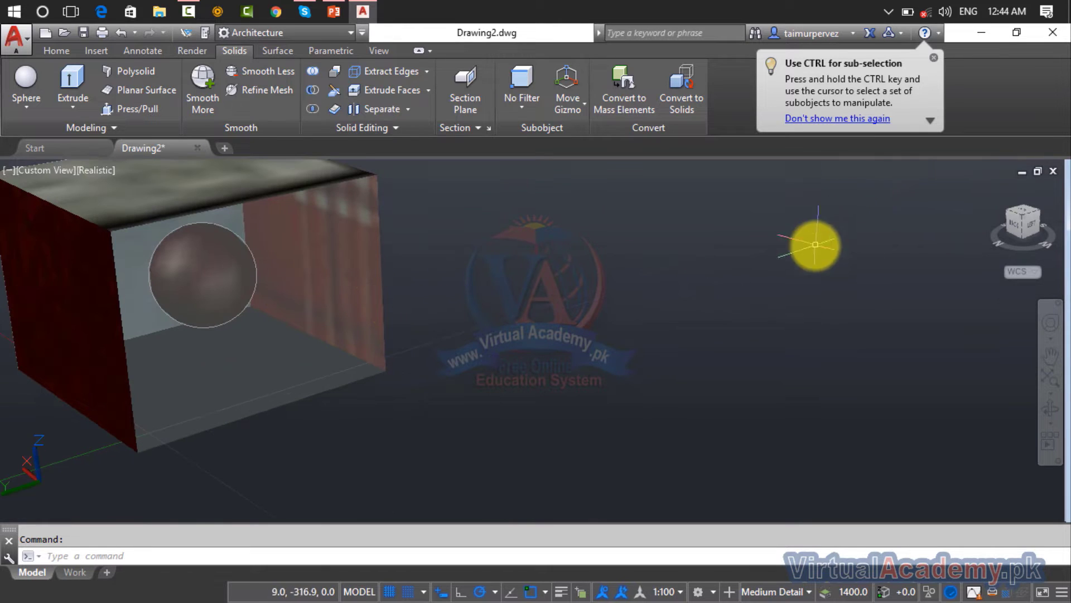
pyautogui.click(989, 188)
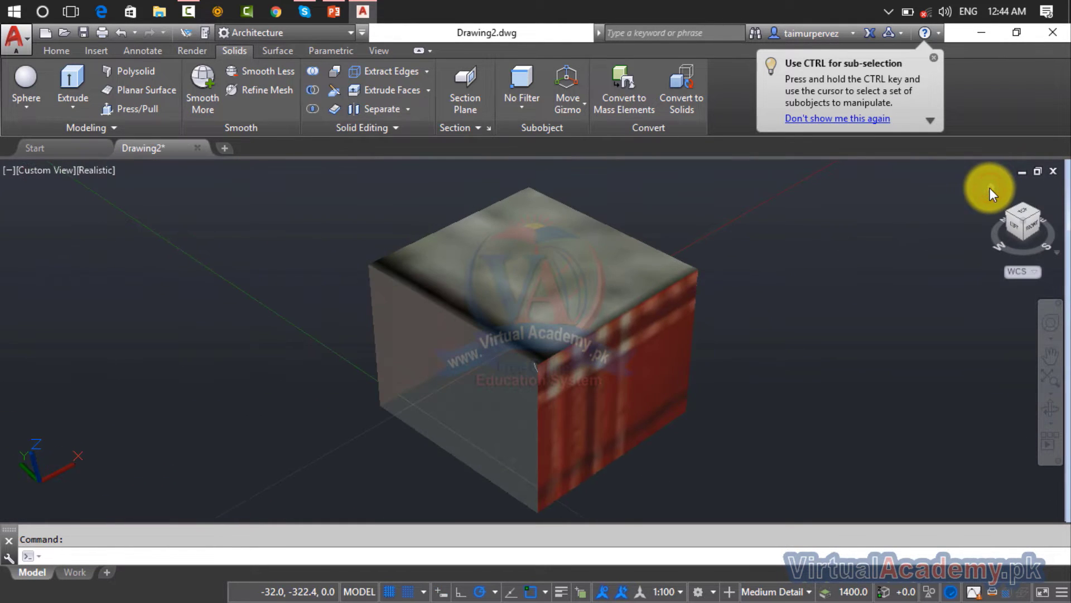
# Create a camera at about (-124, 46) in front of the glazed face, with its target at about (14, 8) on the ground plane.
pyautogui.scroll(4, 478, 458)
pyautogui.scroll(-5, 485, 455)
pyautogui.scroll(-6, 486, 455)
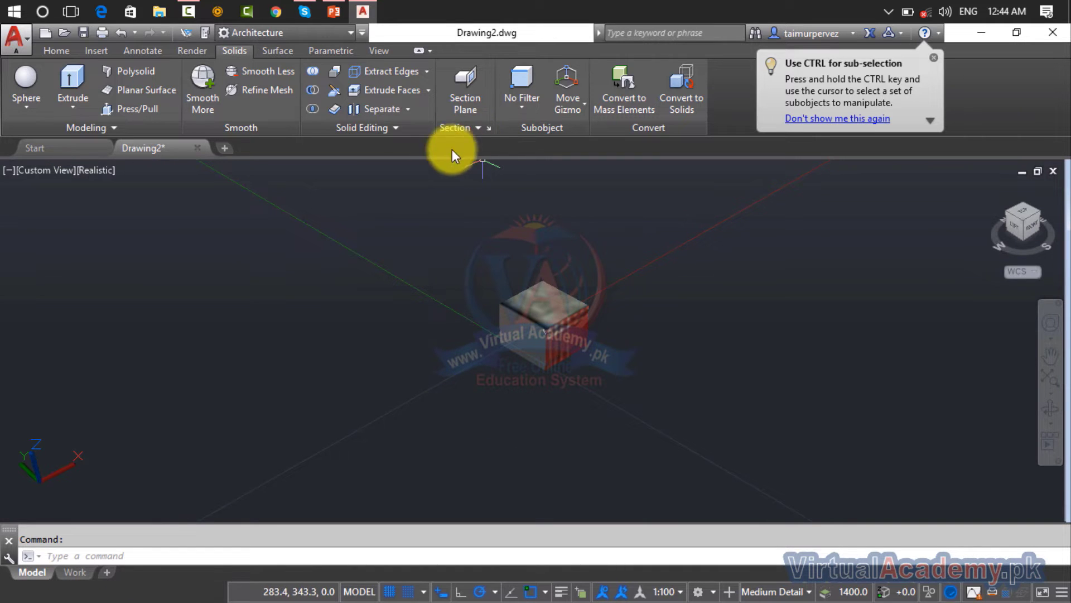
pyautogui.click(188, 50)
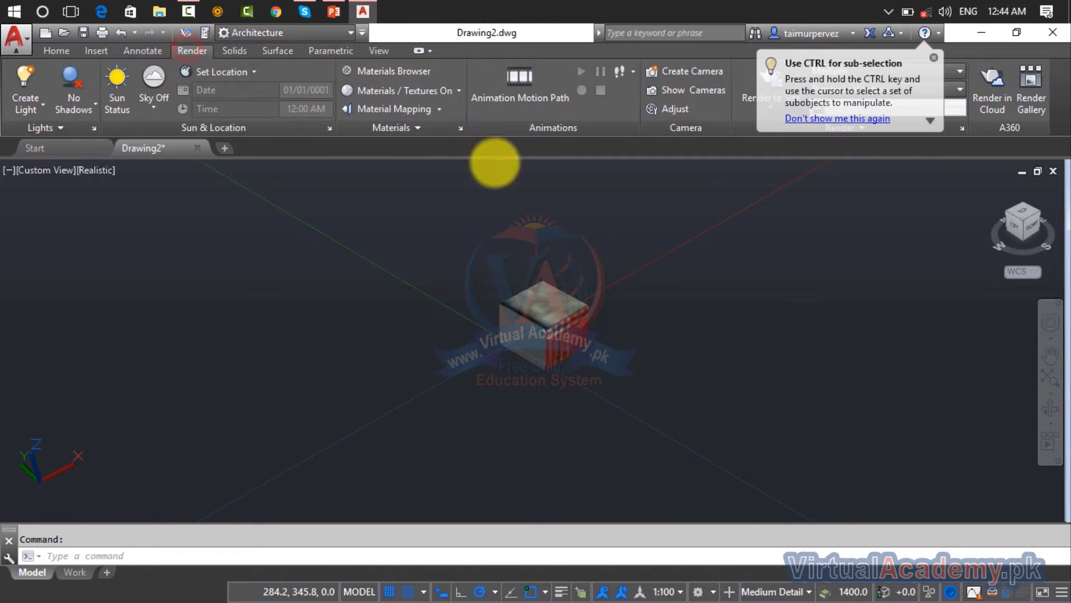
pyautogui.click(935, 59)
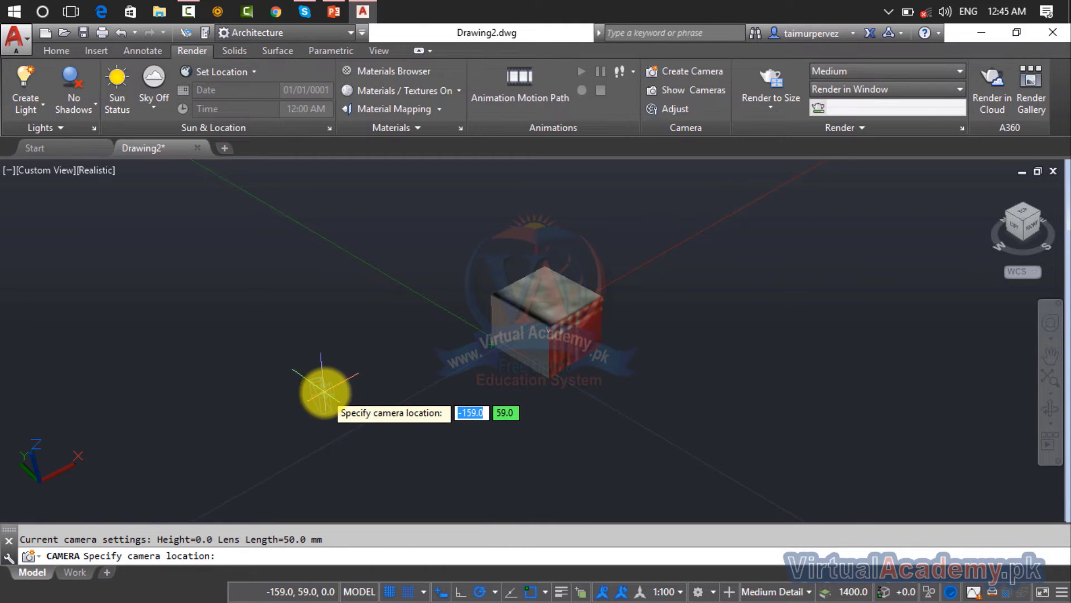
pyautogui.click(367, 383)
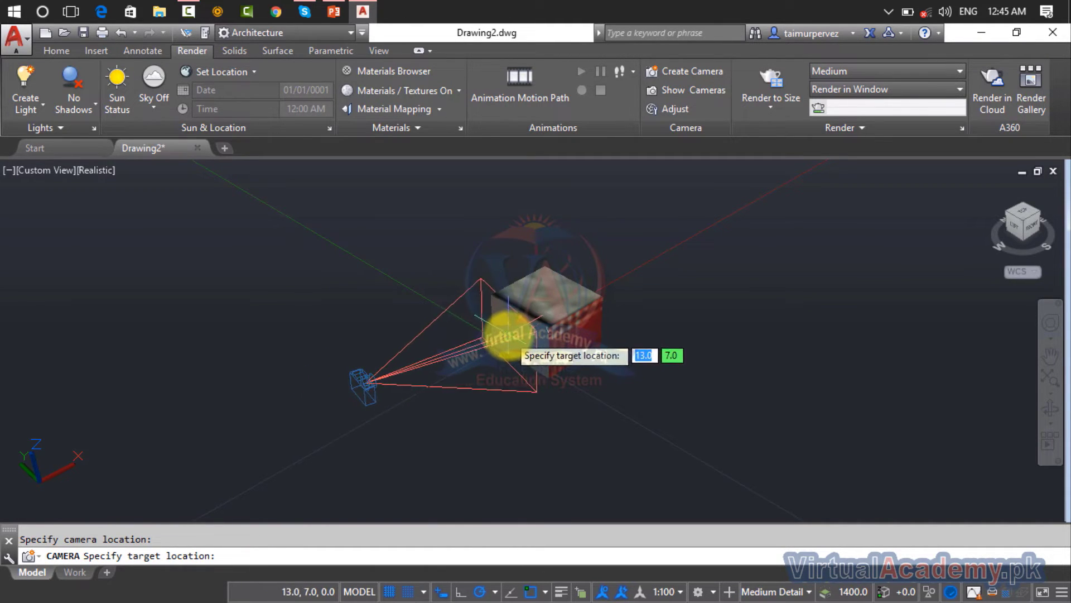
pyautogui.click(508, 333)
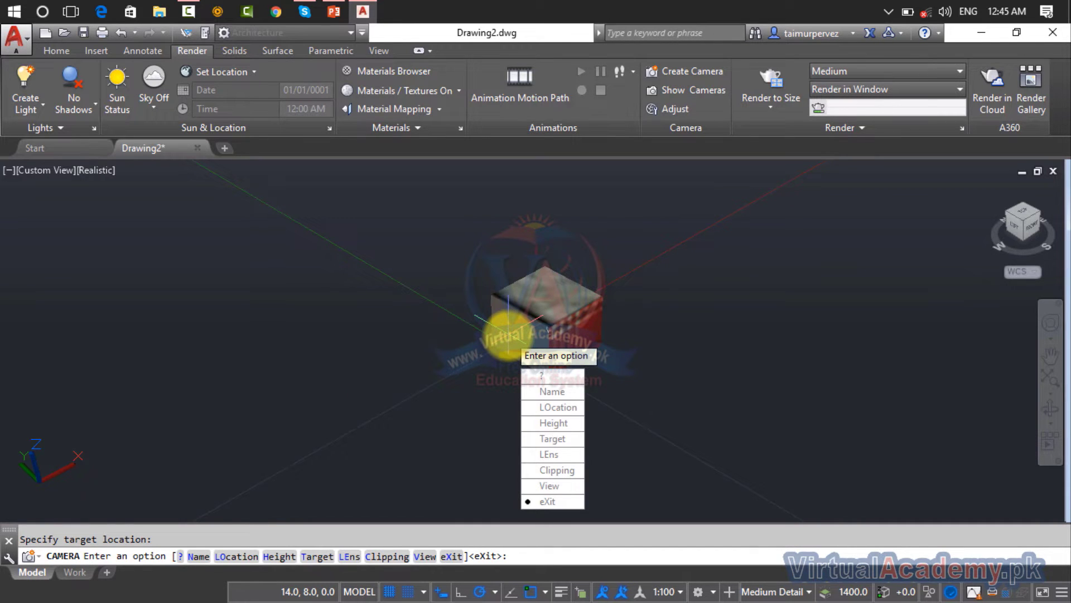
pyautogui.press('Return')
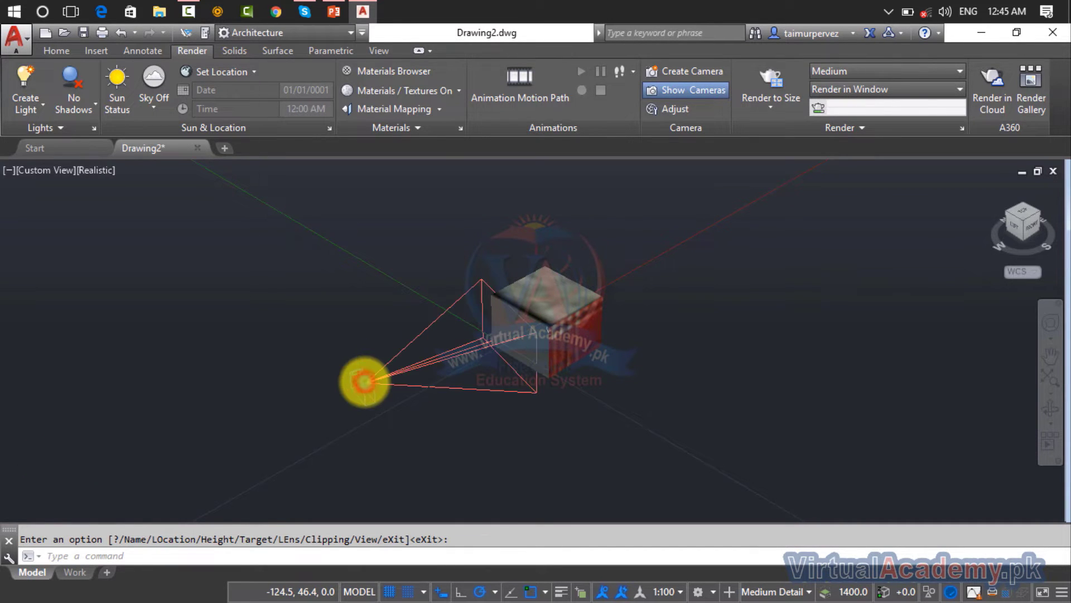
# Open the camera's preview and set its visual style to Realistic.
pyautogui.click(365, 381)
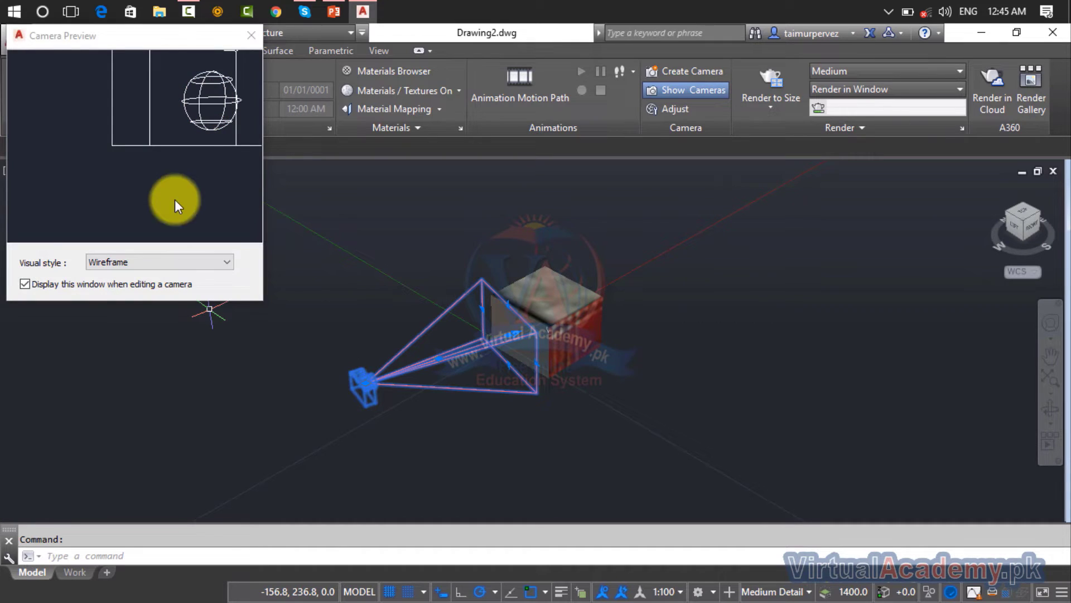
pyautogui.click(164, 266)
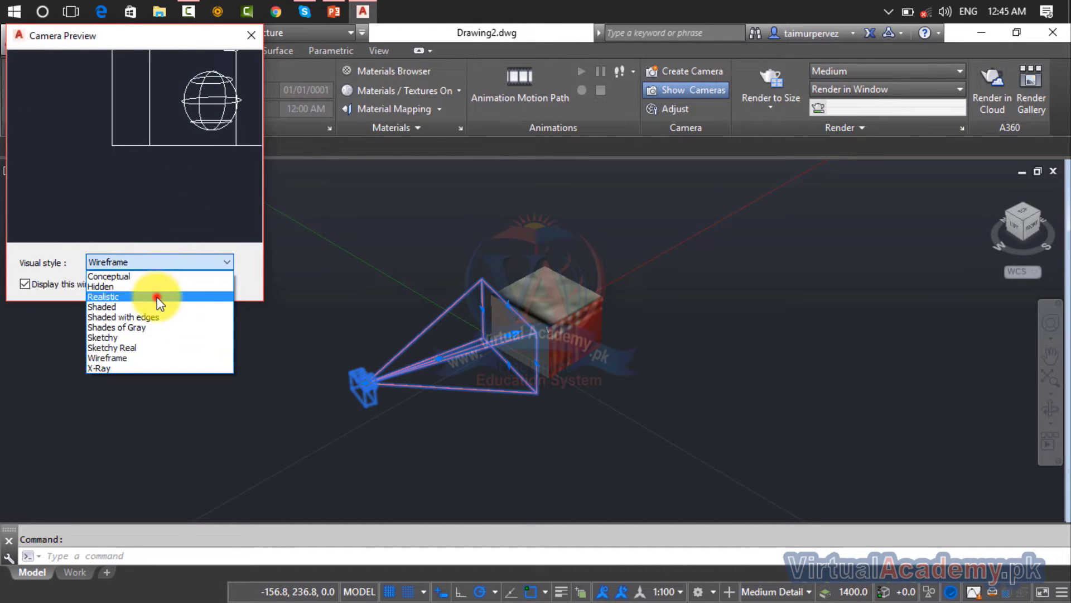
pyautogui.click(157, 297)
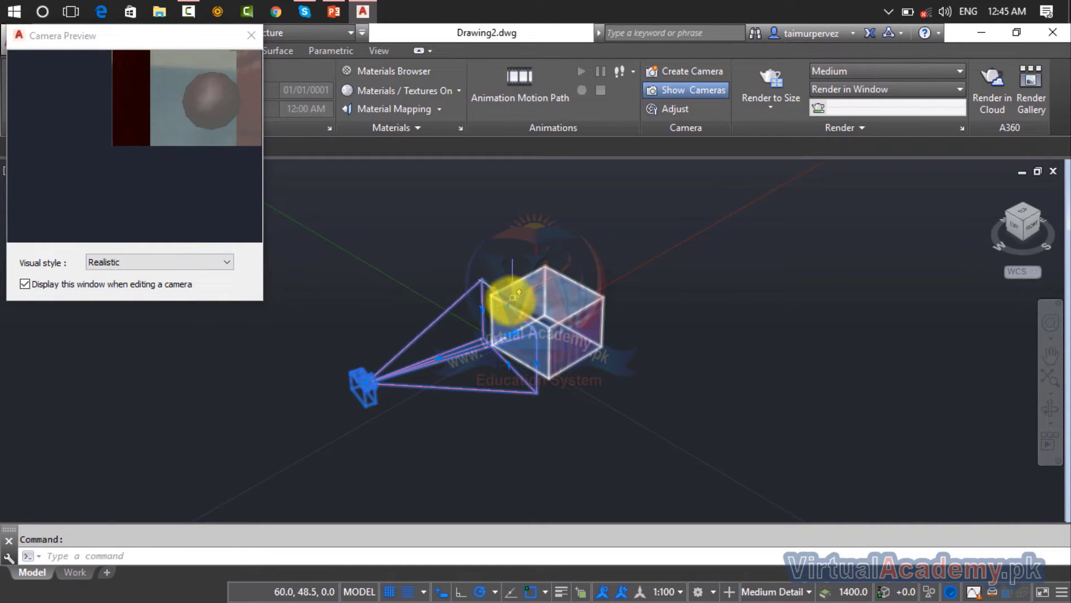
# Widen the camera's field of view by stretching the upper edge of its view frame outward, and close the preview.
pyautogui.click(507, 303)
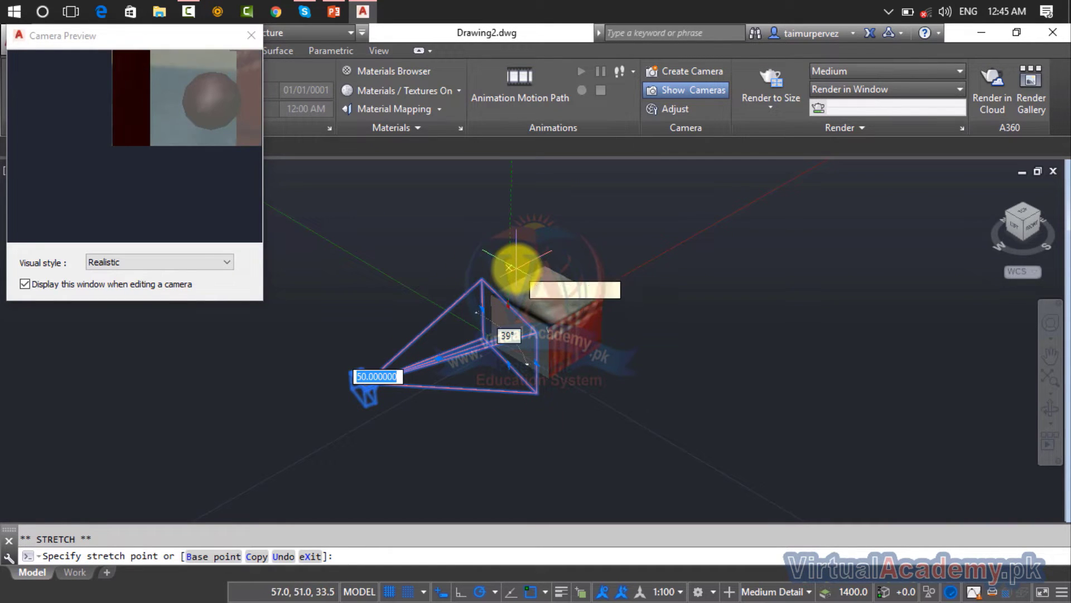
pyautogui.click(516, 268)
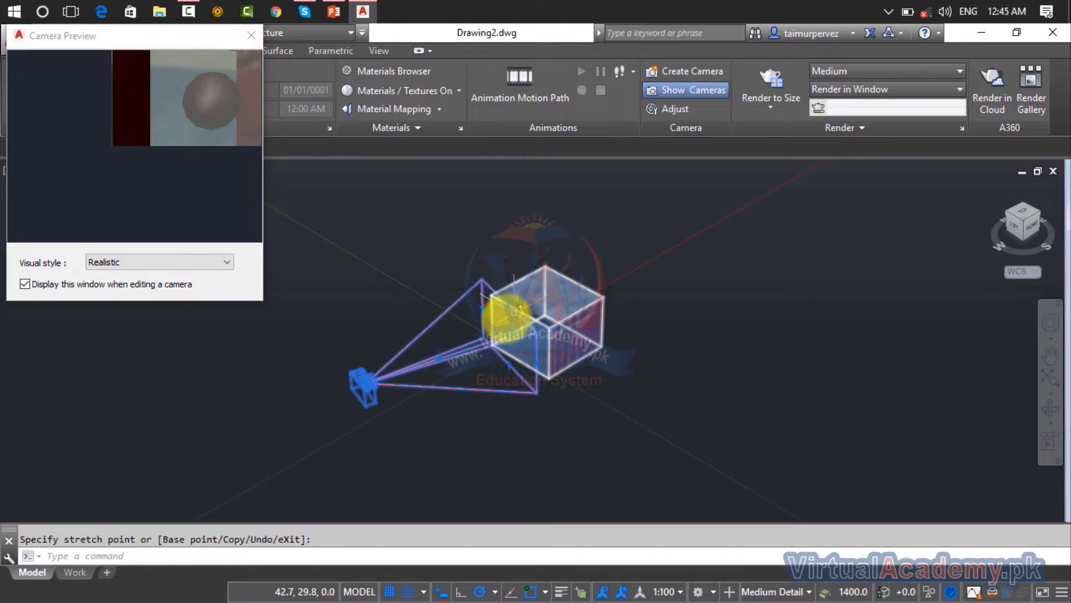
pyautogui.scroll(6, 504, 304)
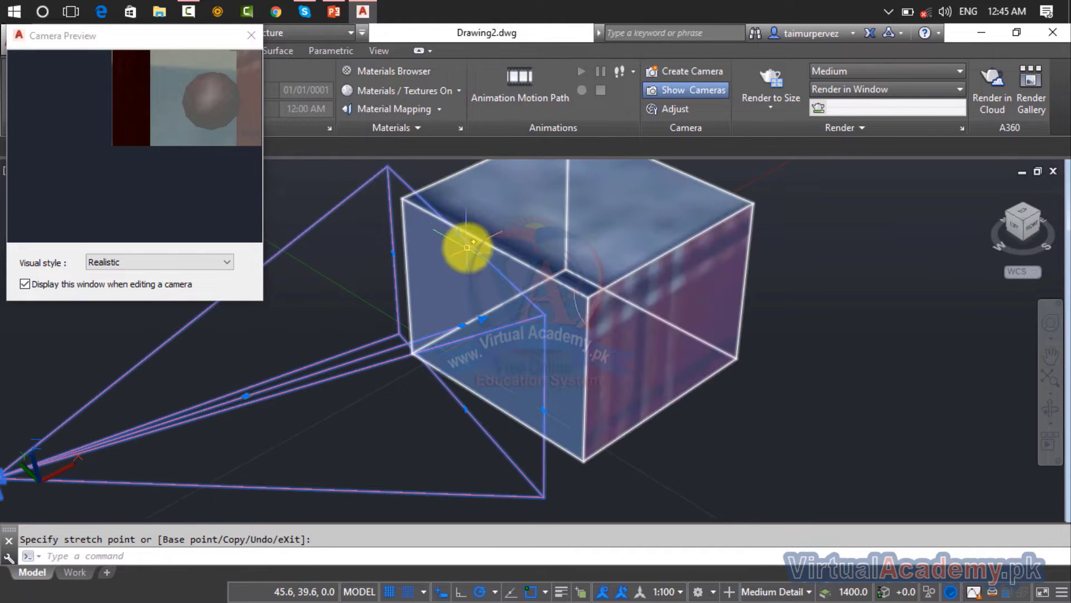
pyautogui.click(457, 233)
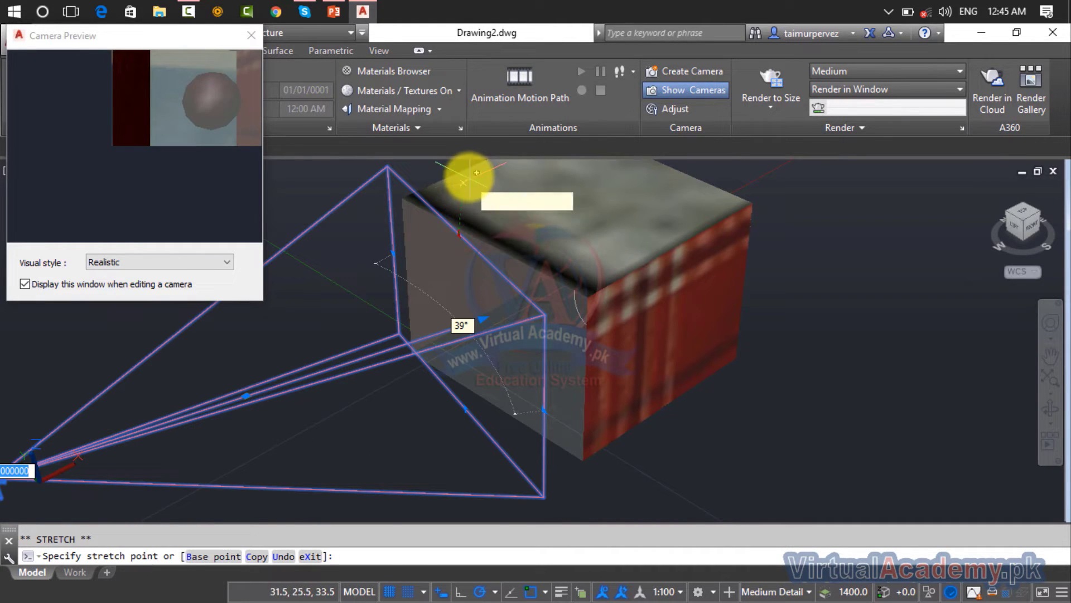
pyautogui.click(468, 174)
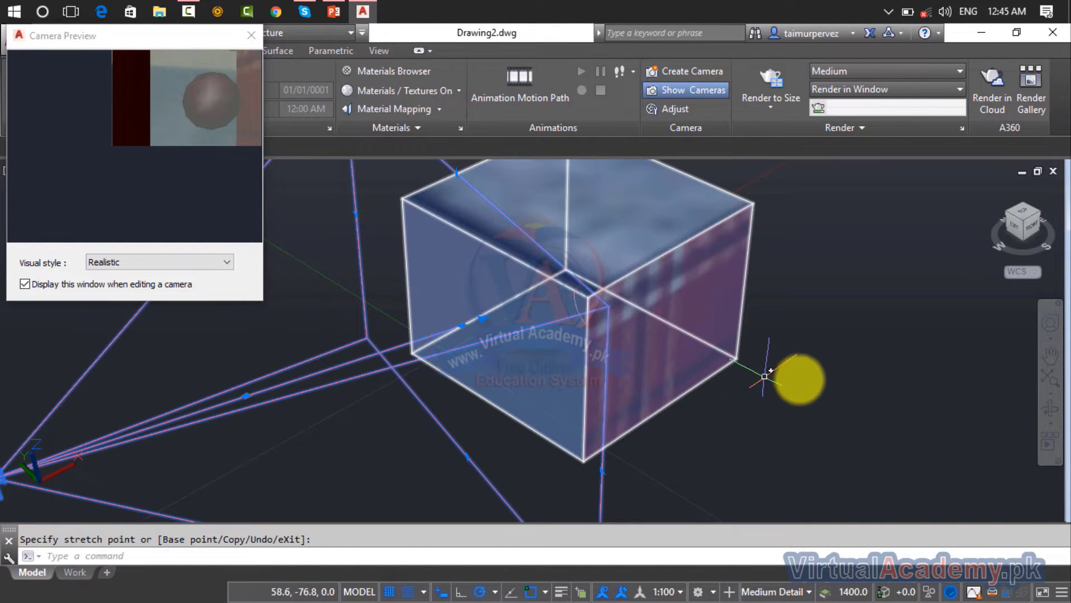
pyautogui.click(801, 378)
pyautogui.click(749, 380)
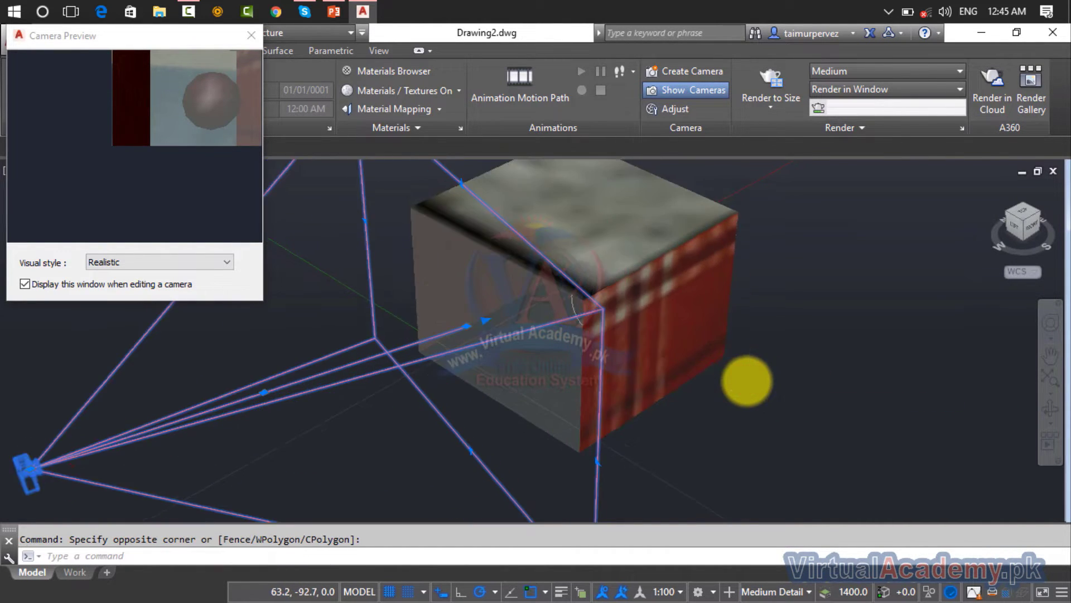
pyautogui.click(62, 243)
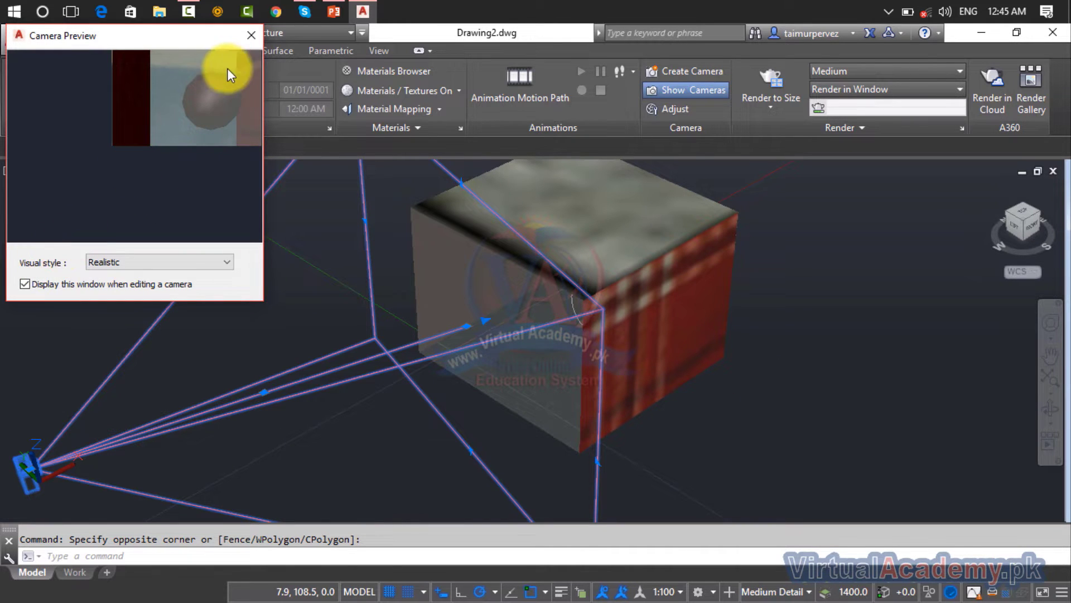
pyautogui.click(249, 39)
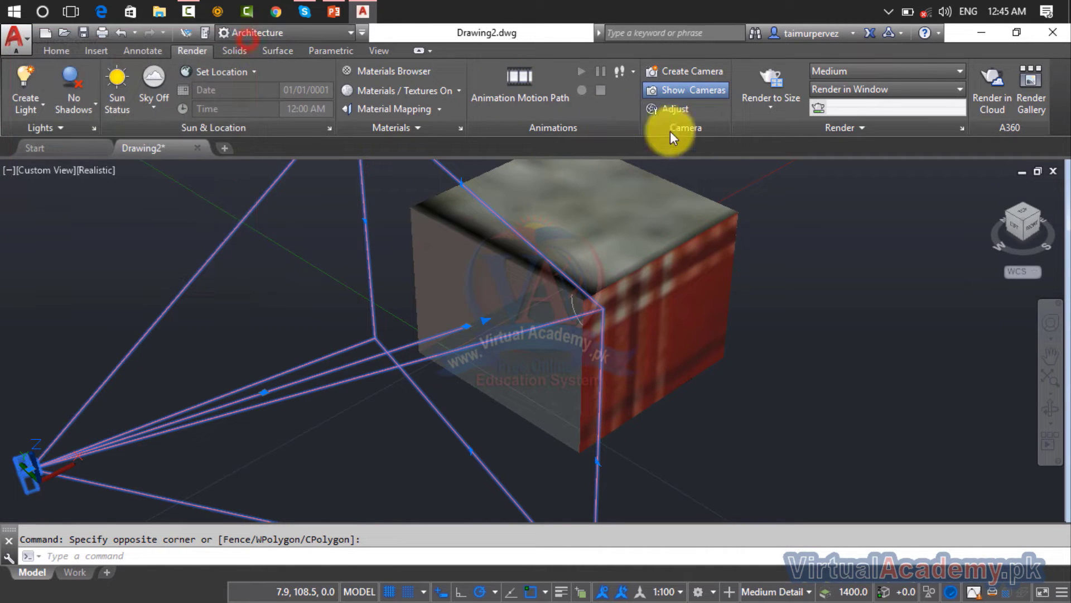
pyautogui.click(665, 69)
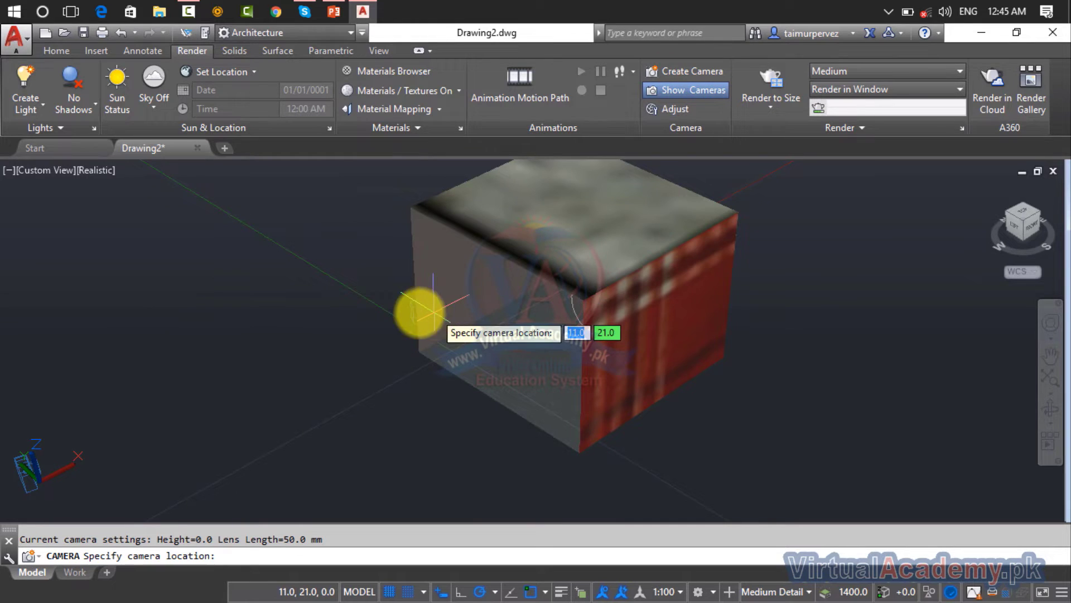
pyautogui.press('Escape')
pyautogui.scroll(-3, 365, 322)
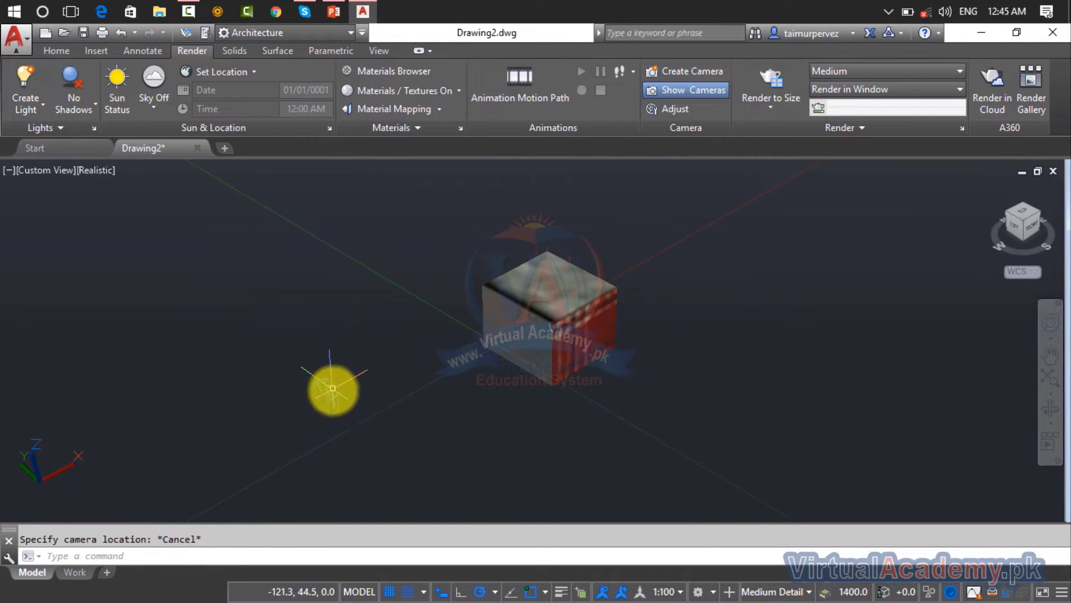
# Move the camera closer to the box's glazed face, check its preview, and deselect it.
pyautogui.click(333, 388)
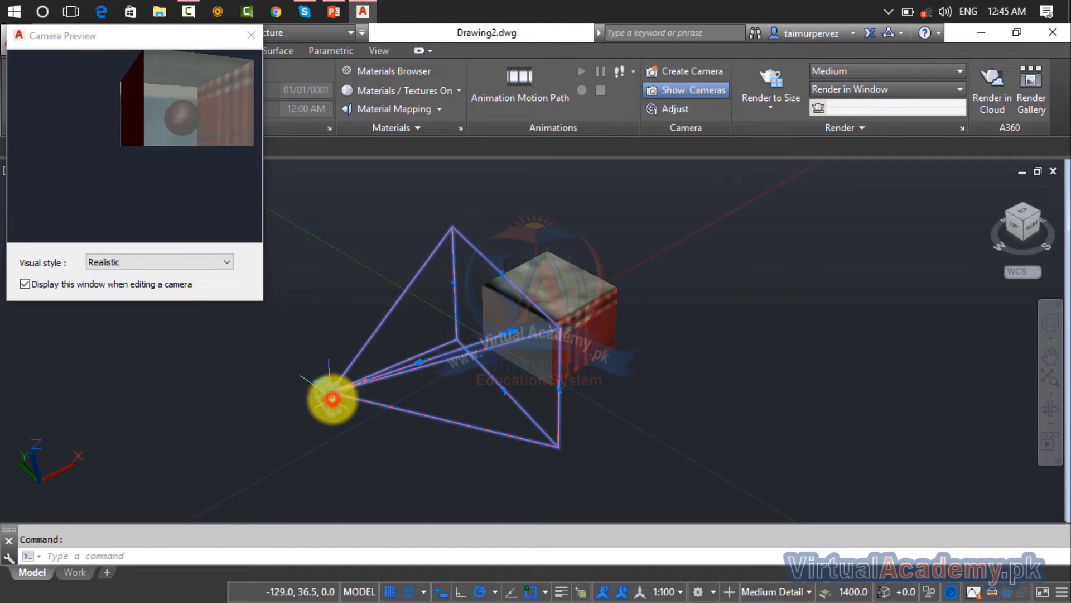
pyautogui.click(337, 397)
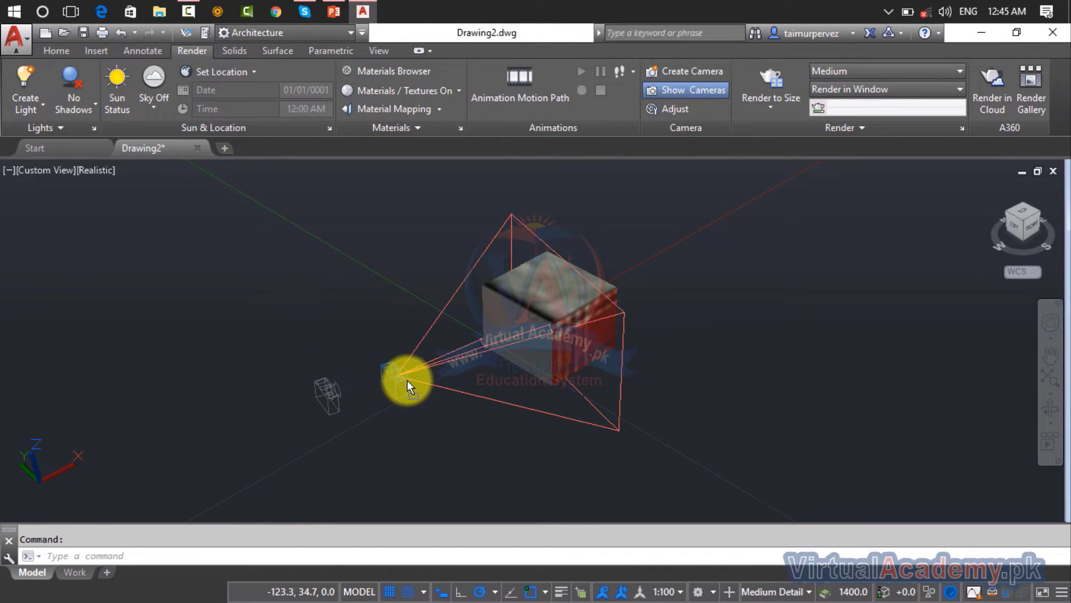
pyautogui.click(423, 376)
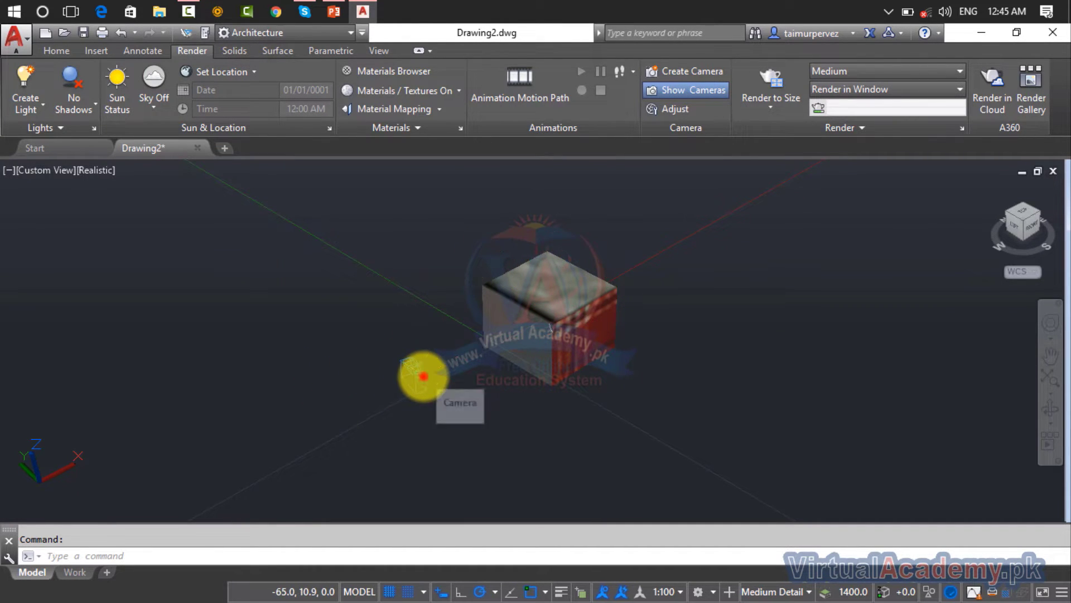
pyautogui.click(209, 96)
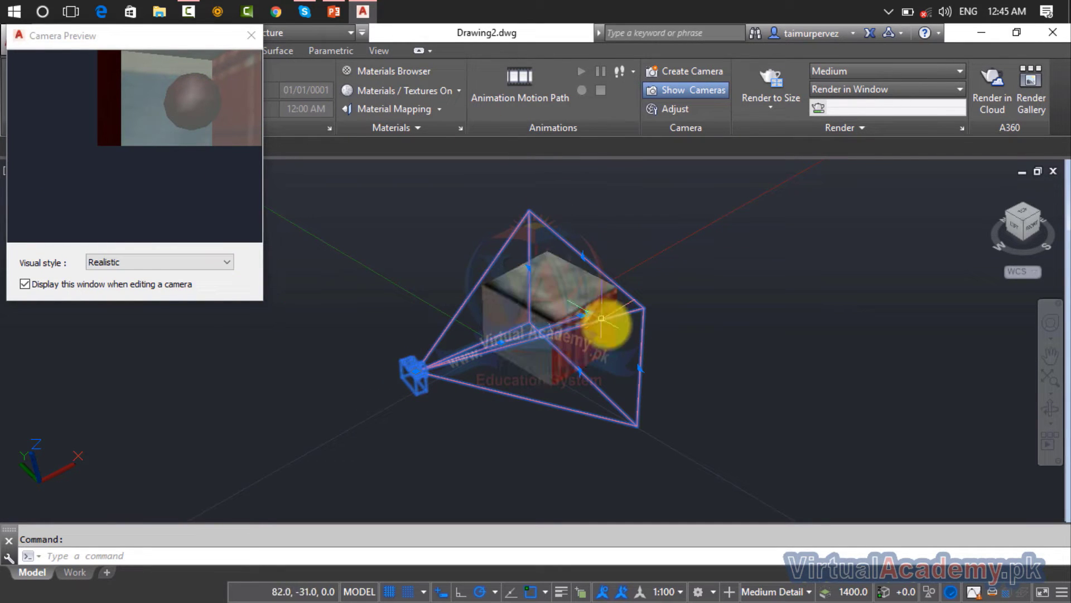
pyautogui.press('Escape')
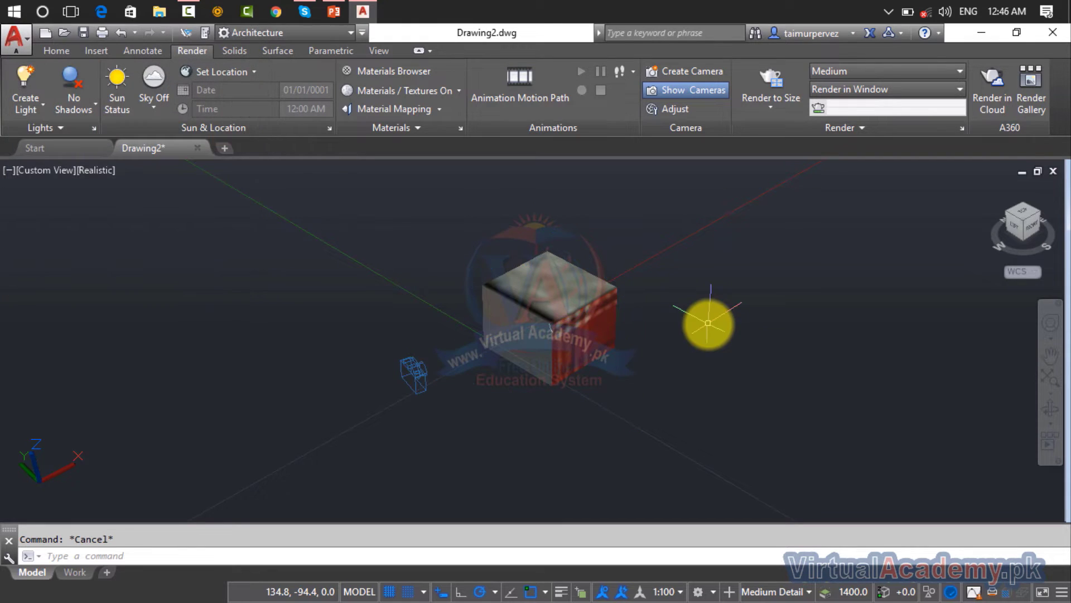
# Delete the camera in front of the box.
pyautogui.click(417, 383)
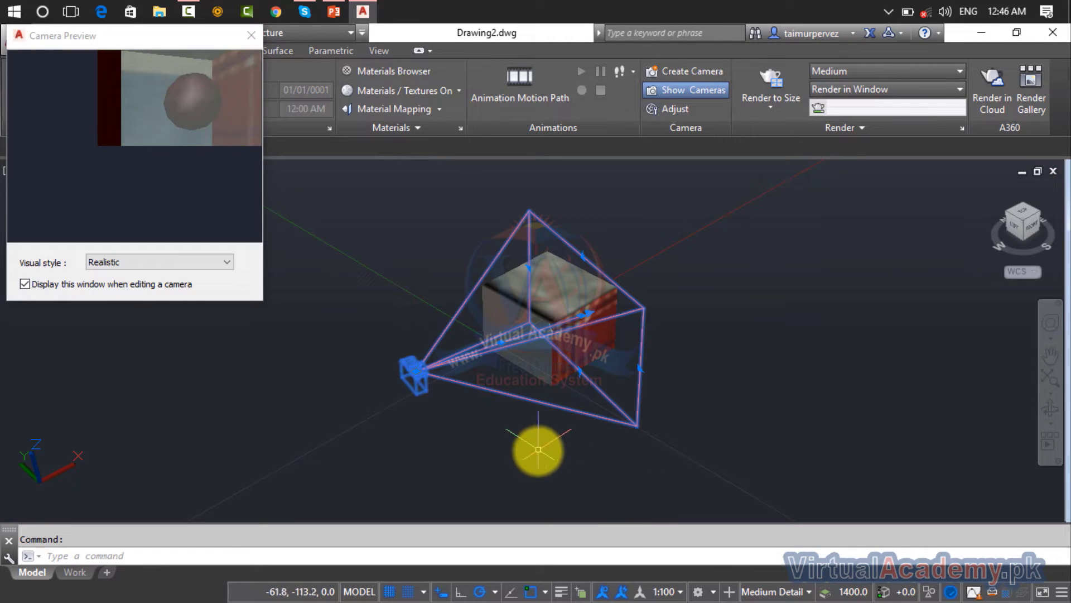
pyautogui.press('Escape')
pyautogui.click(427, 382)
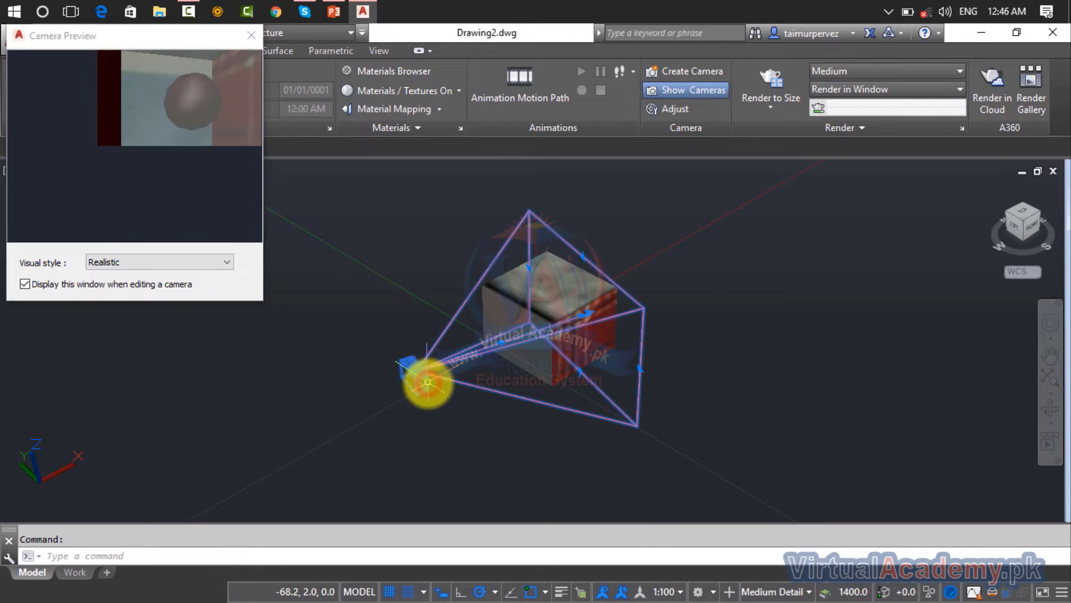
pyautogui.press('Delete')
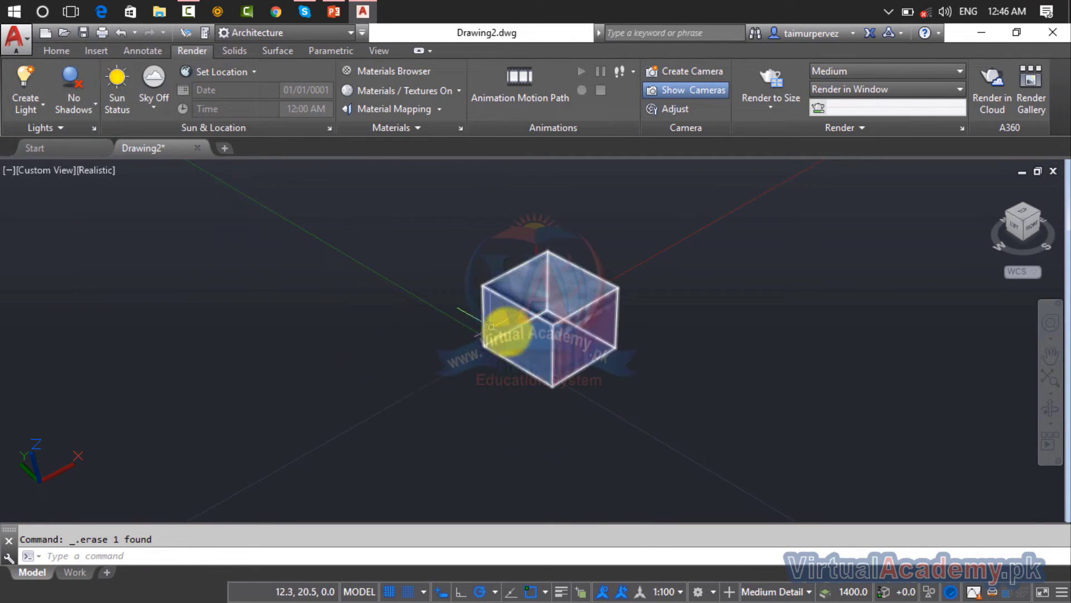
# Switch to the Top view and draw a large rectangle enclosing the box with clear space on all sides.
pyautogui.click(42, 171)
pyautogui.click(65, 212)
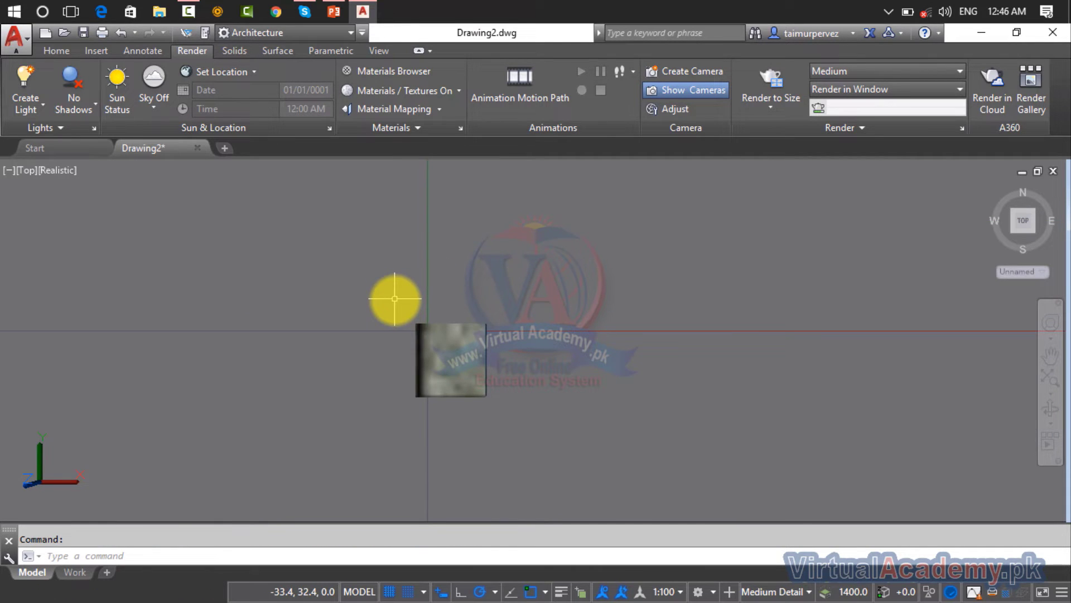
pyautogui.press('Return')
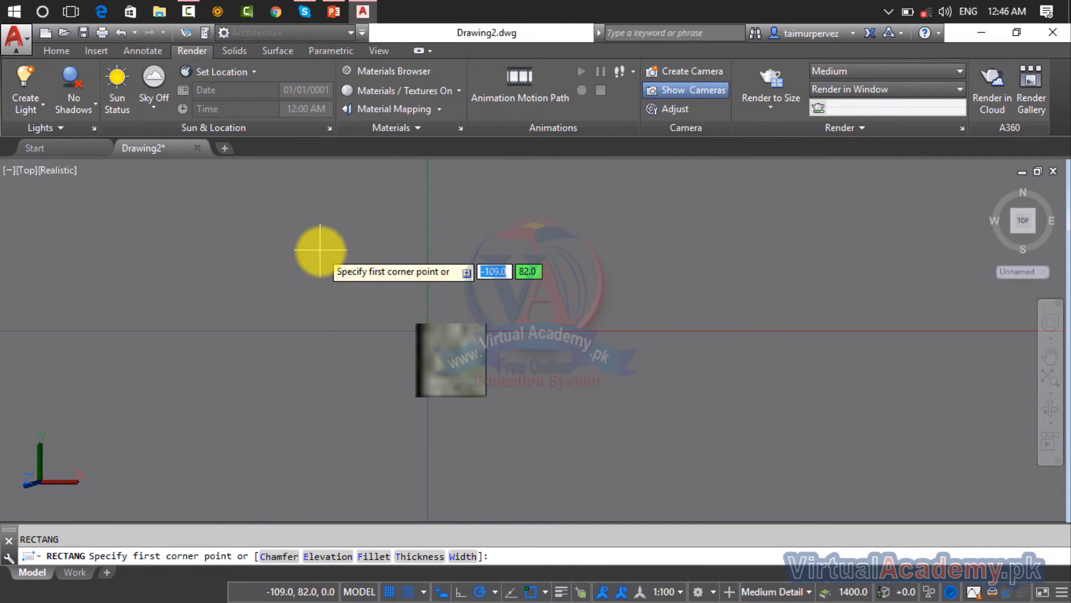
pyautogui.click(318, 245)
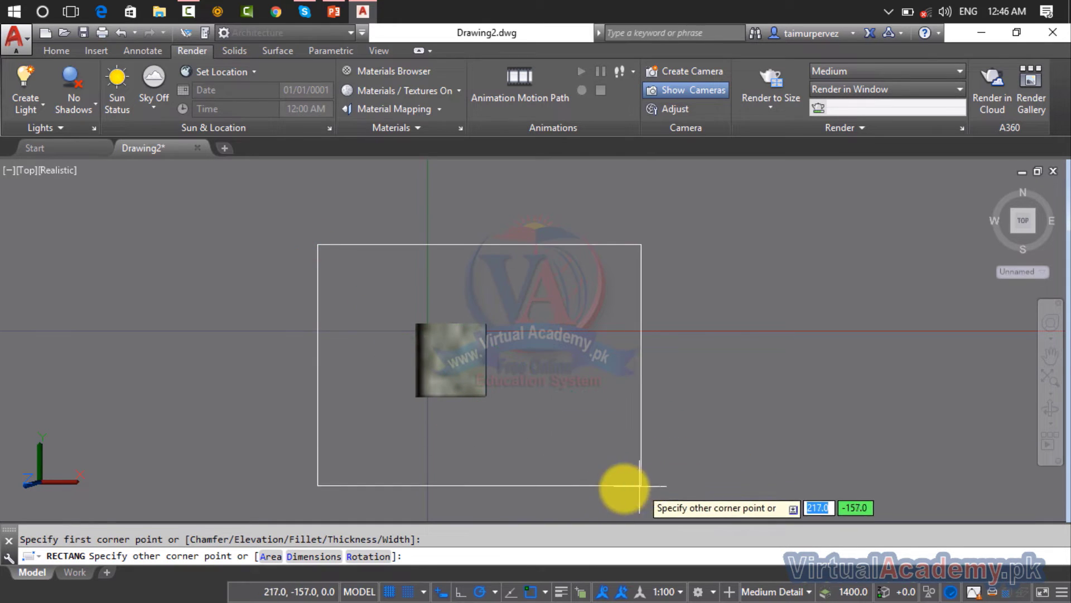
pyautogui.click(570, 463)
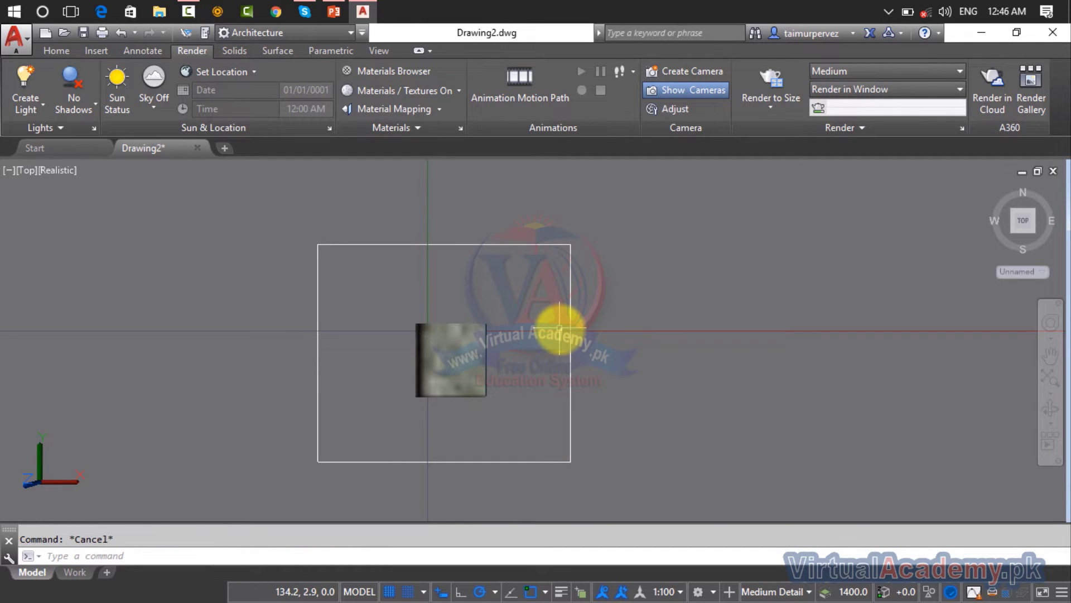
# Break a gap in the western half of the rectangle's upper edge.
pyautogui.write('br')
pyautogui.press('Return')
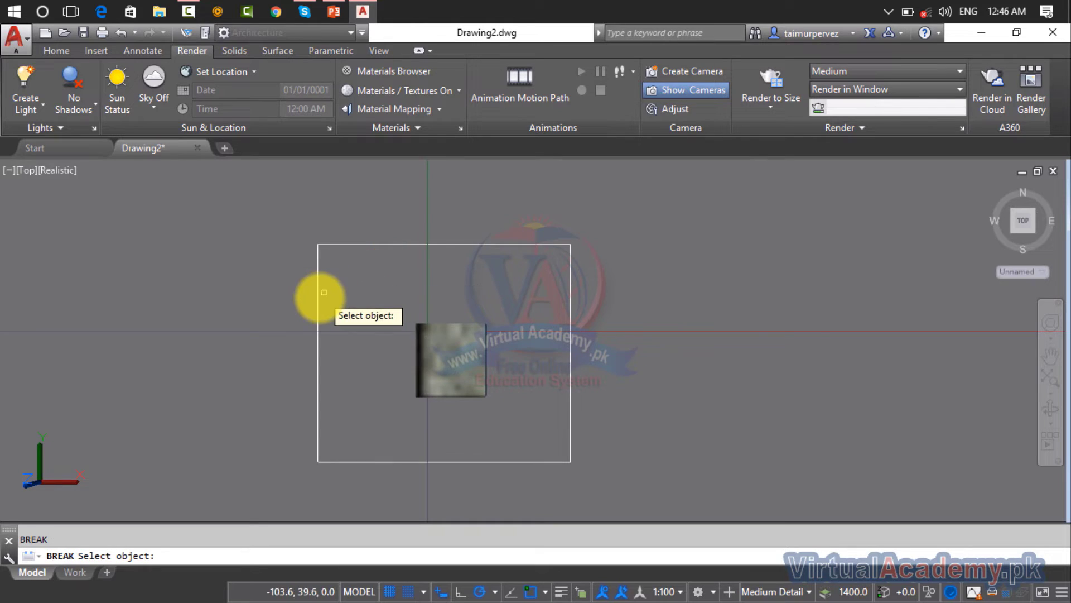
pyautogui.click(369, 246)
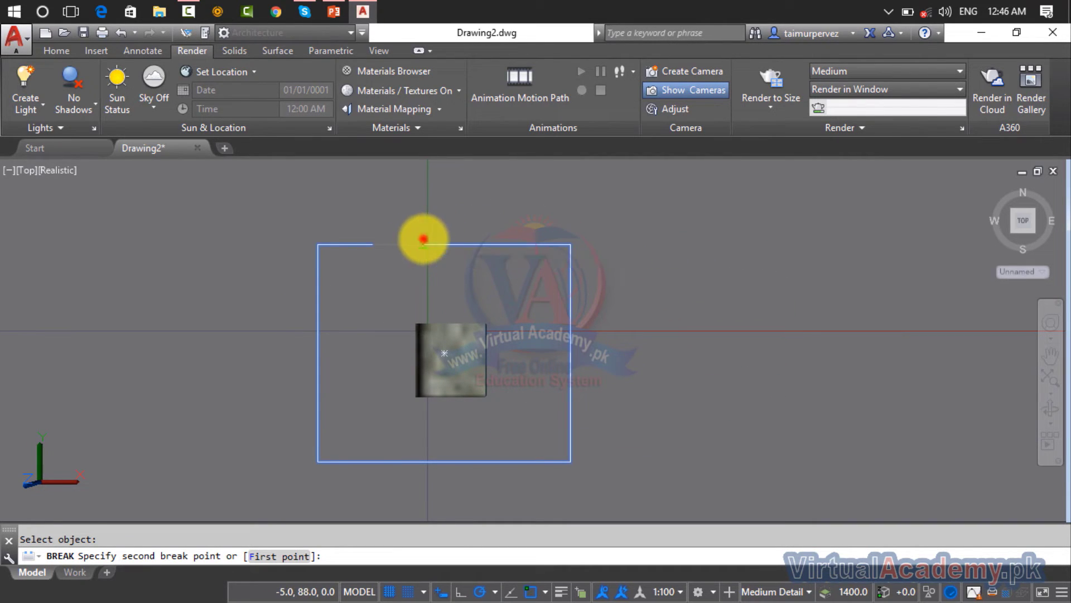
pyautogui.click(422, 241)
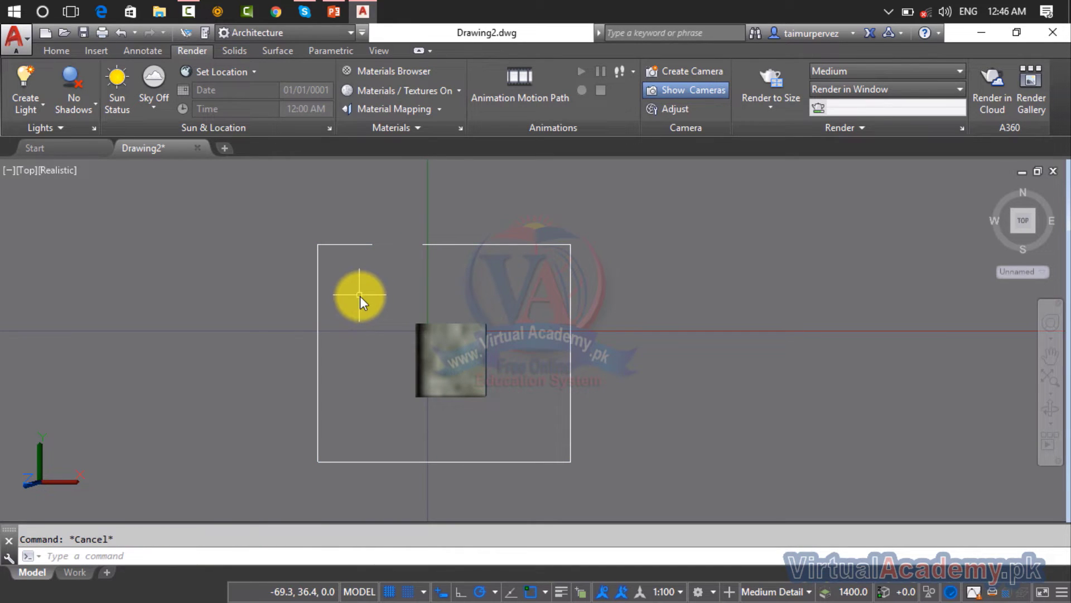
# Break the rectangle's western edge just below its upper corner and erase the leftover upper-edge segment beside the first gap.
pyautogui.write('br')
pyautogui.press('Return')
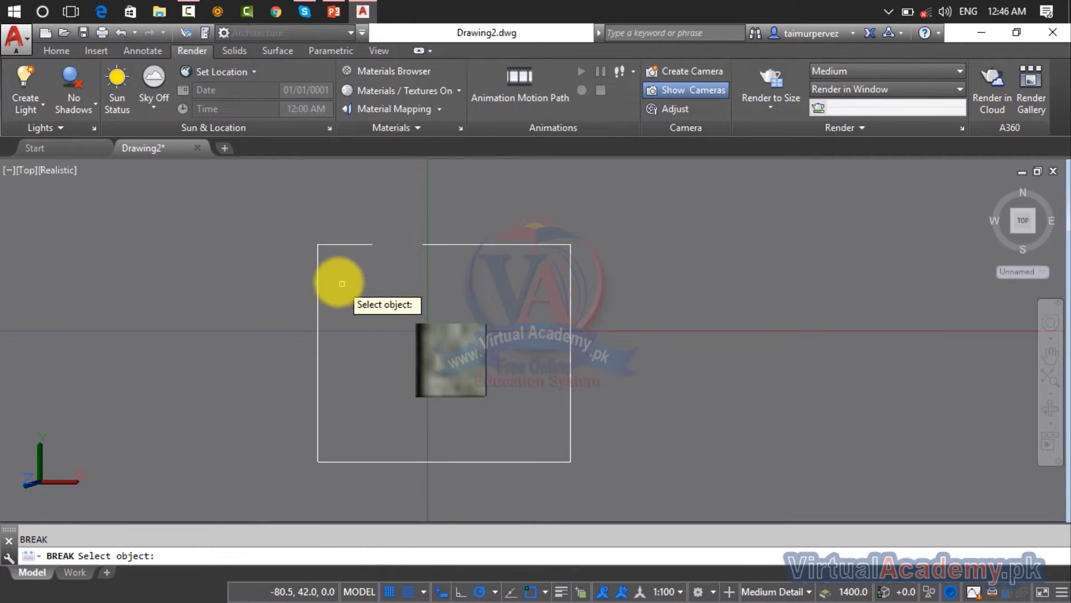
pyautogui.click(318, 268)
pyautogui.click(325, 246)
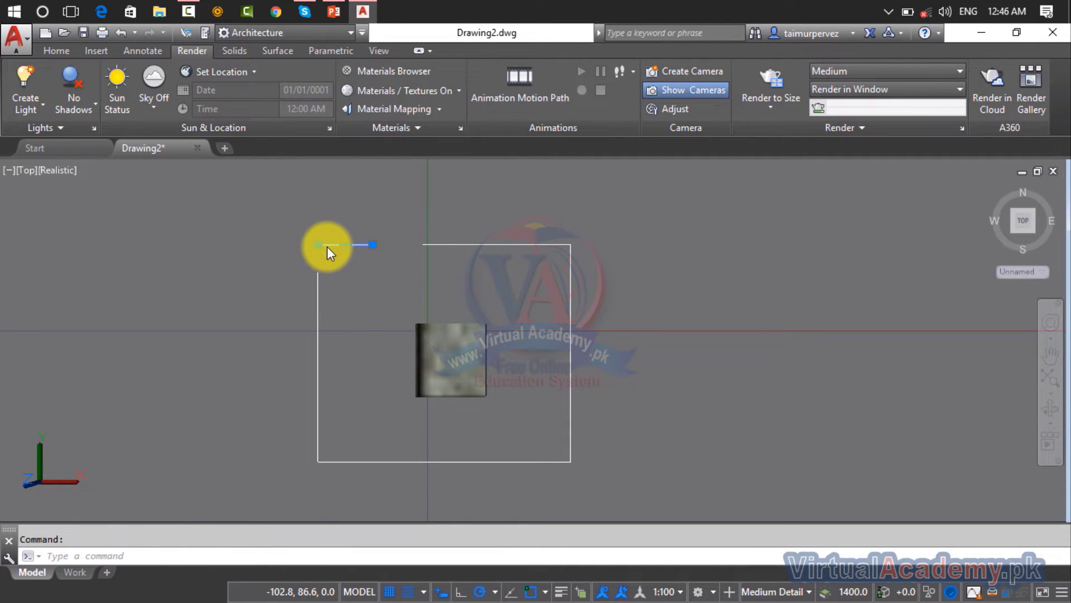
pyautogui.press('Delete')
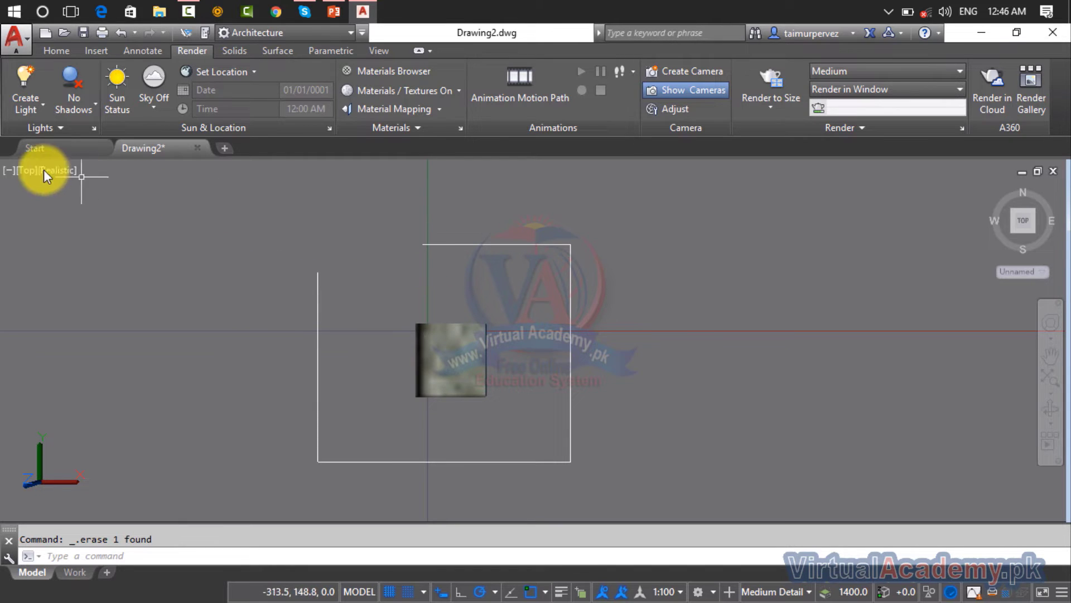
# Switch to a corner 3D view and create a camera at the open end of the rectangle's upper edge, aimed at the box.
pyautogui.click(993, 186)
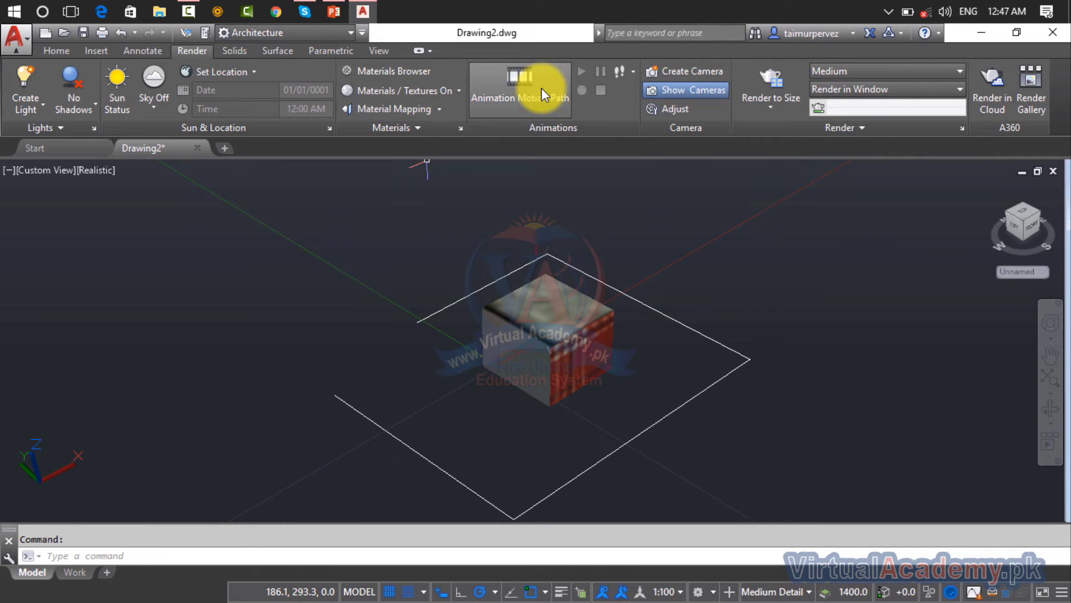
pyautogui.click(674, 72)
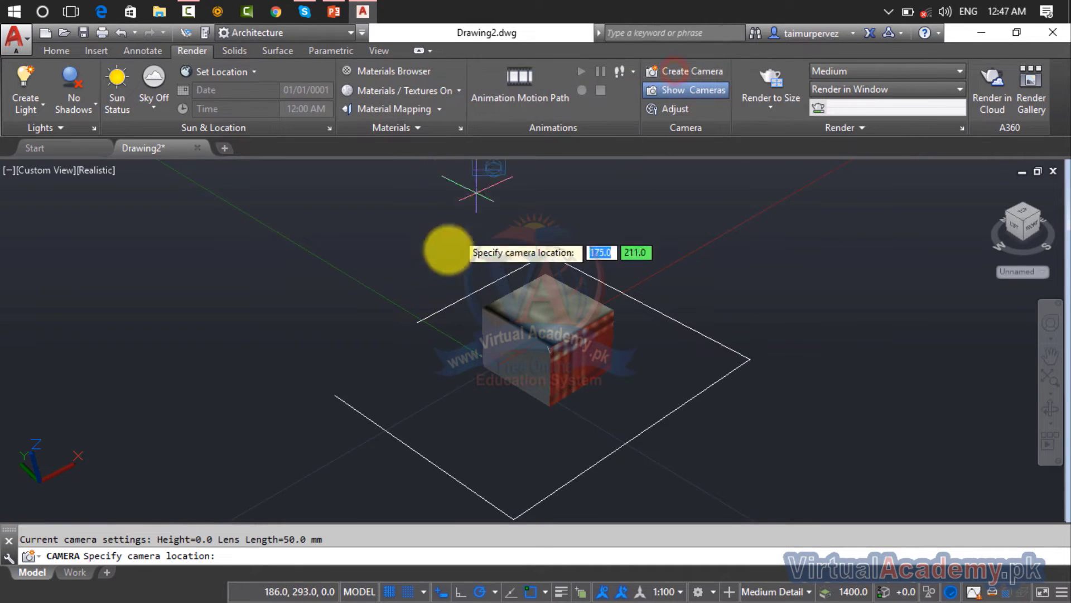
pyautogui.scroll(2, 420, 317)
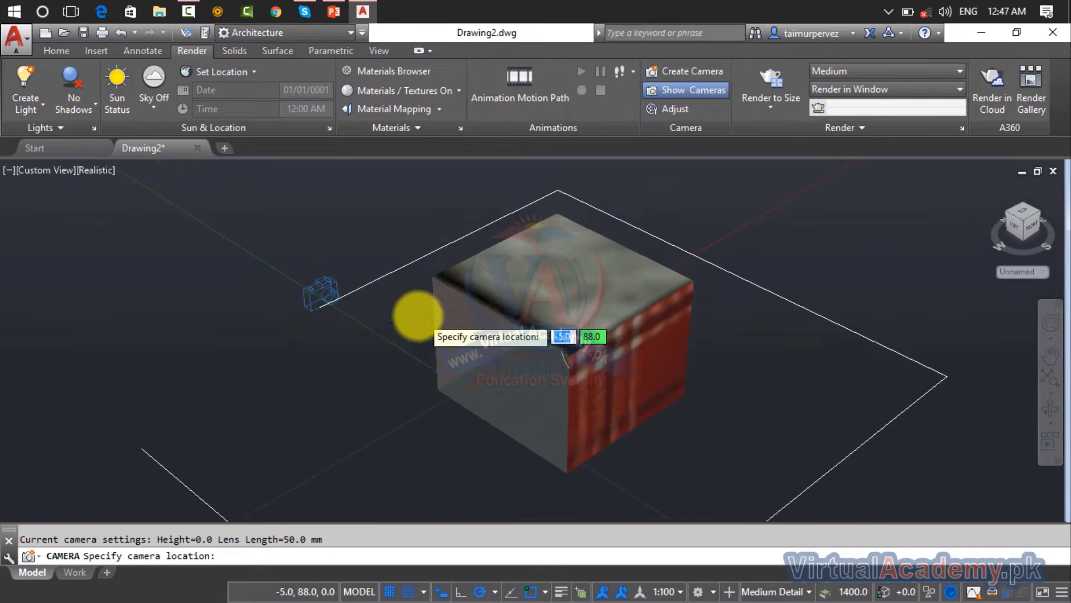
pyautogui.click(277, 296)
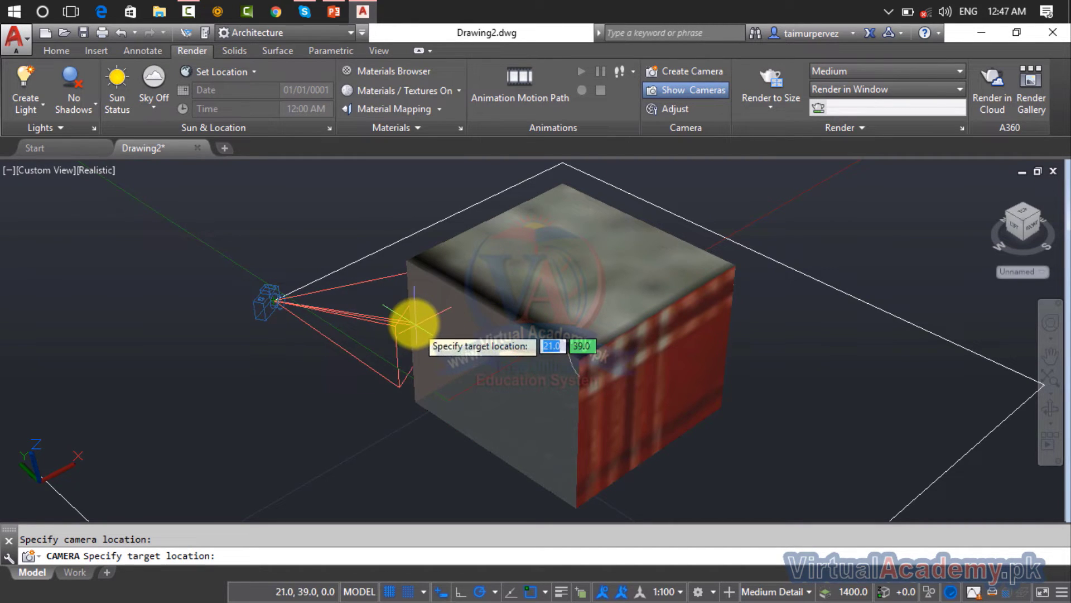
pyautogui.click(442, 326)
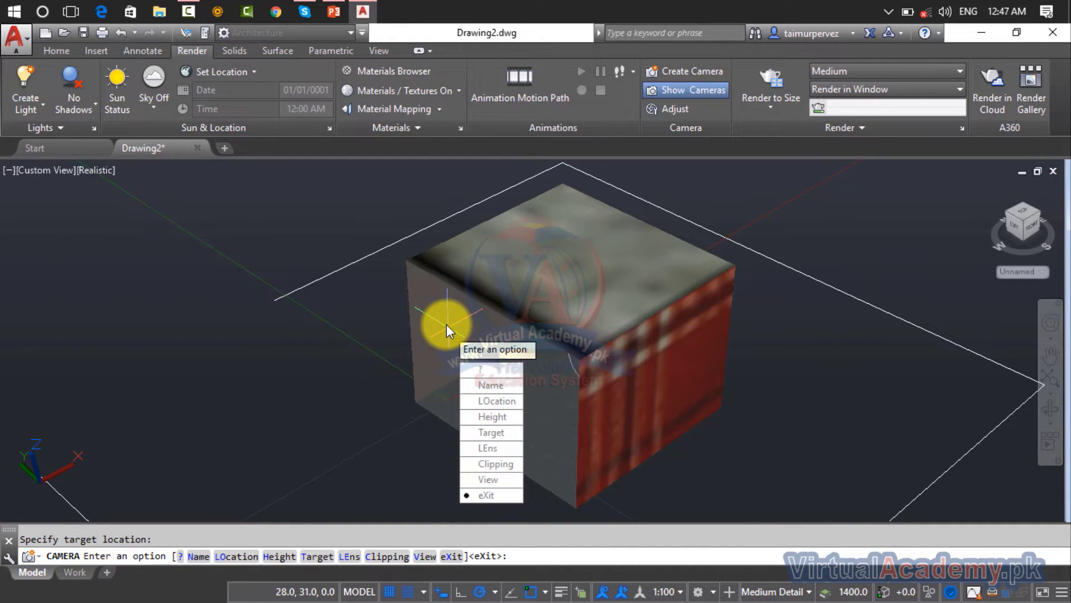
pyautogui.press('Return')
# Widen the new camera's field of view, check its preview, and deselect it.
pyautogui.click(265, 303)
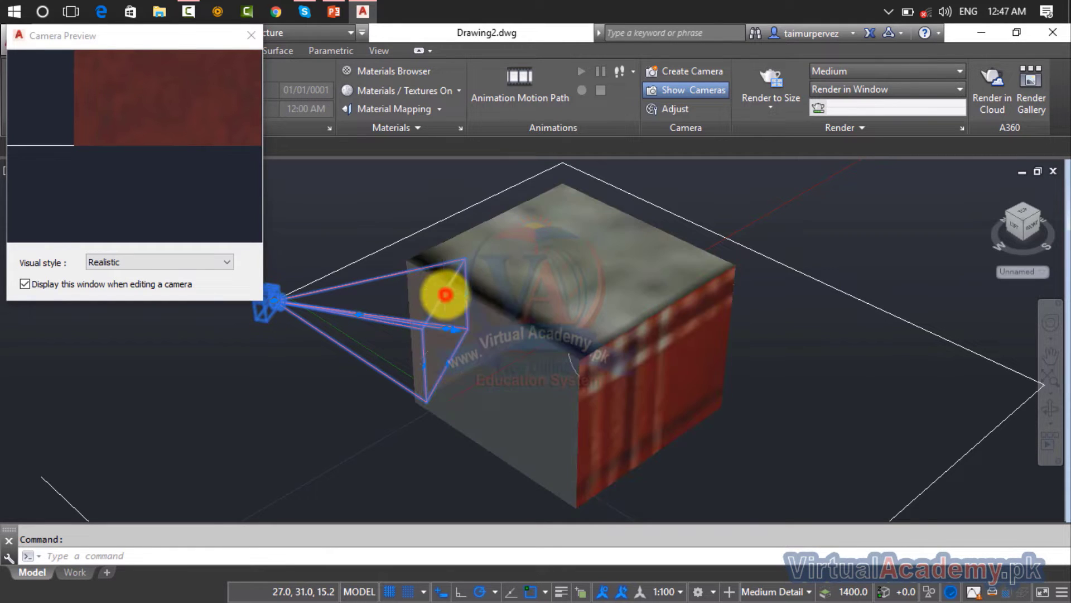
pyautogui.click(444, 290)
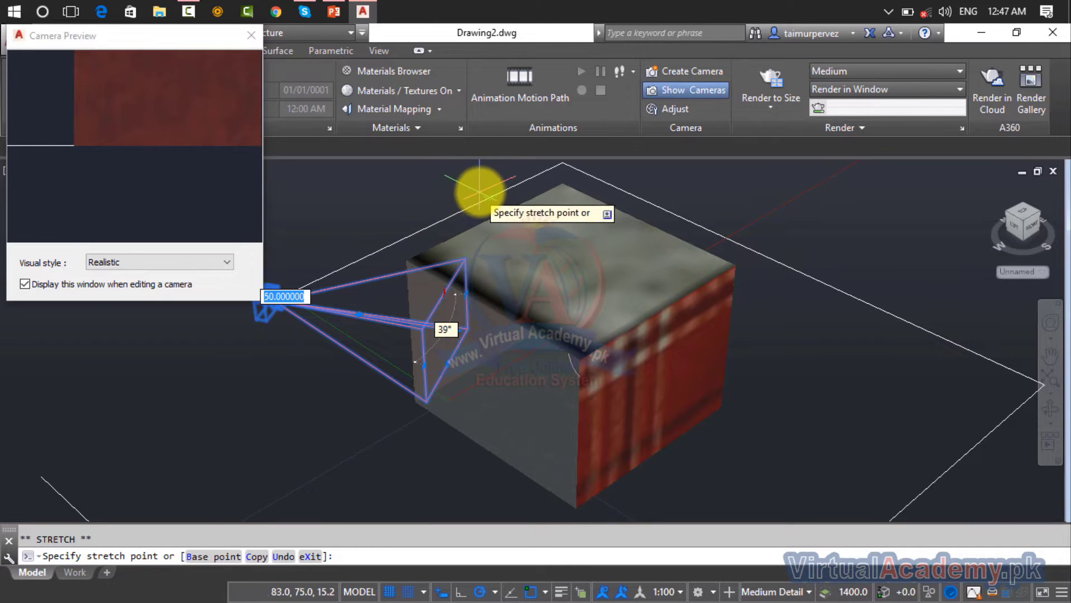
pyautogui.click(438, 200)
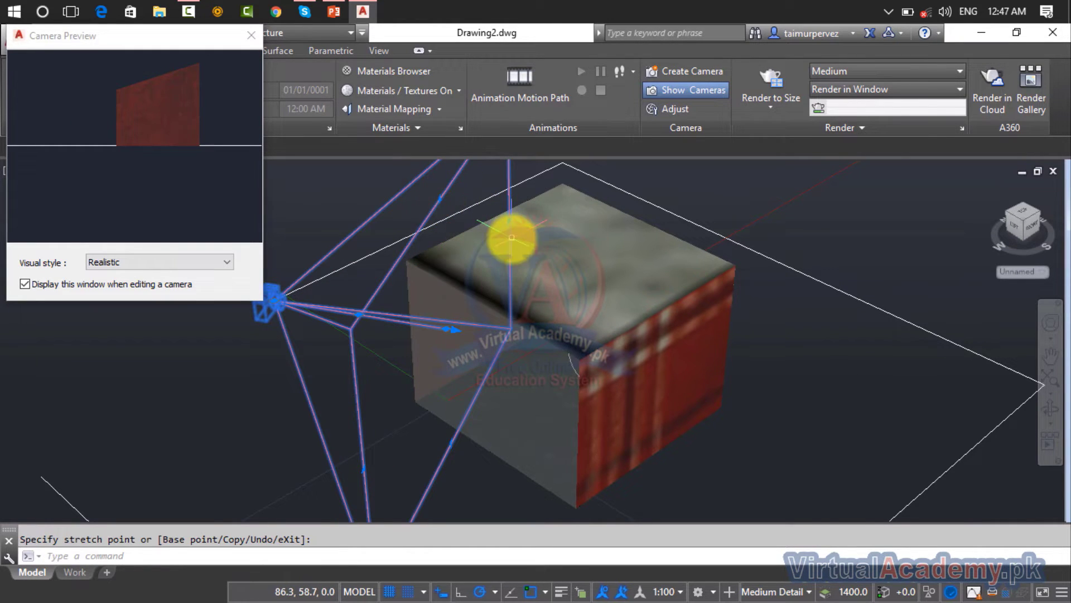
pyautogui.press('Escape')
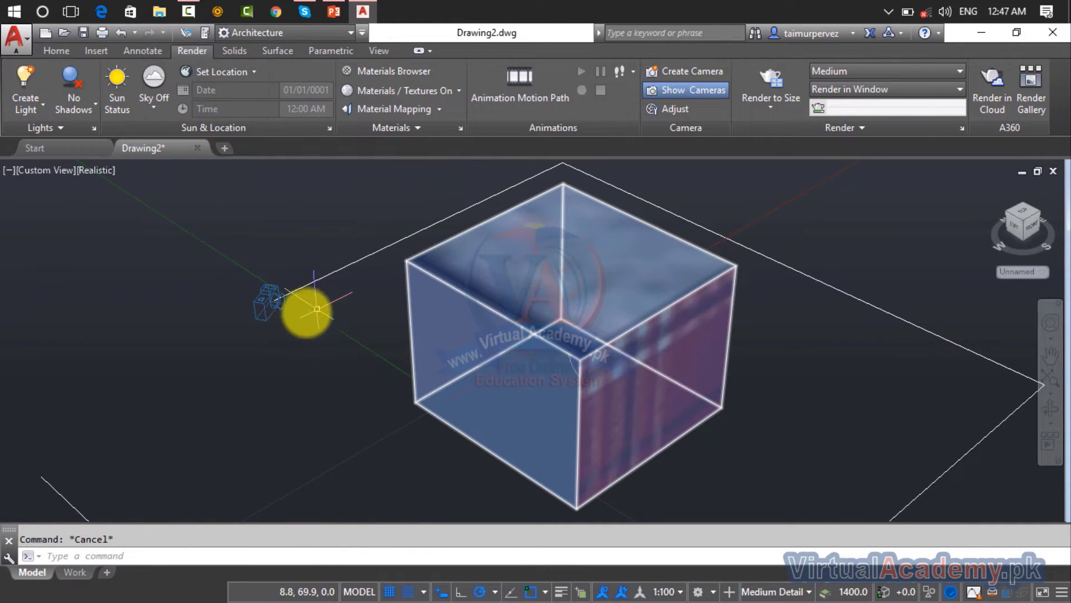
pyautogui.click(271, 306)
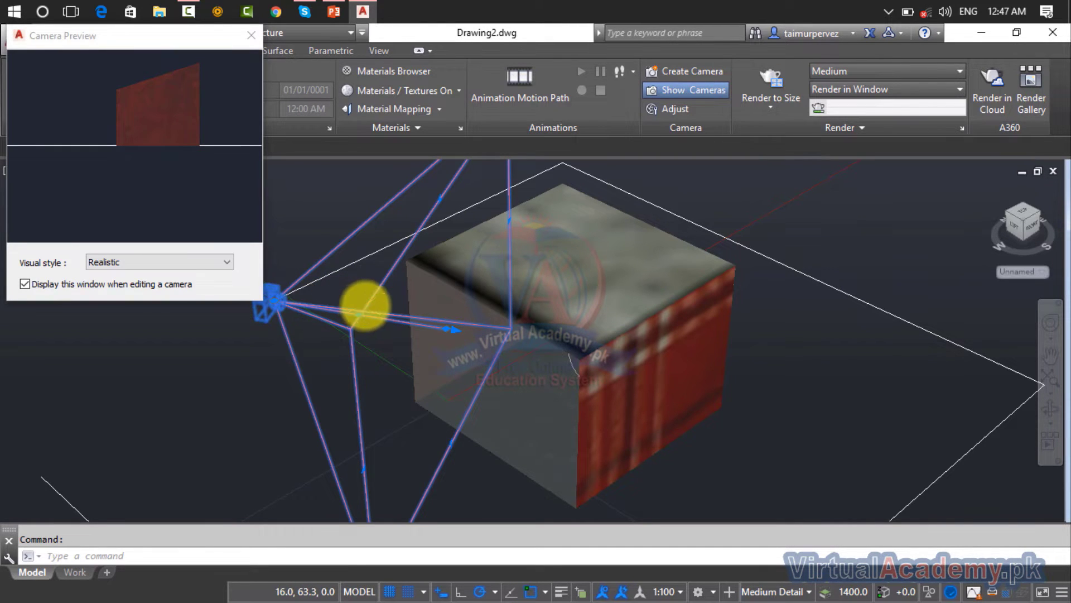
pyautogui.press('Escape')
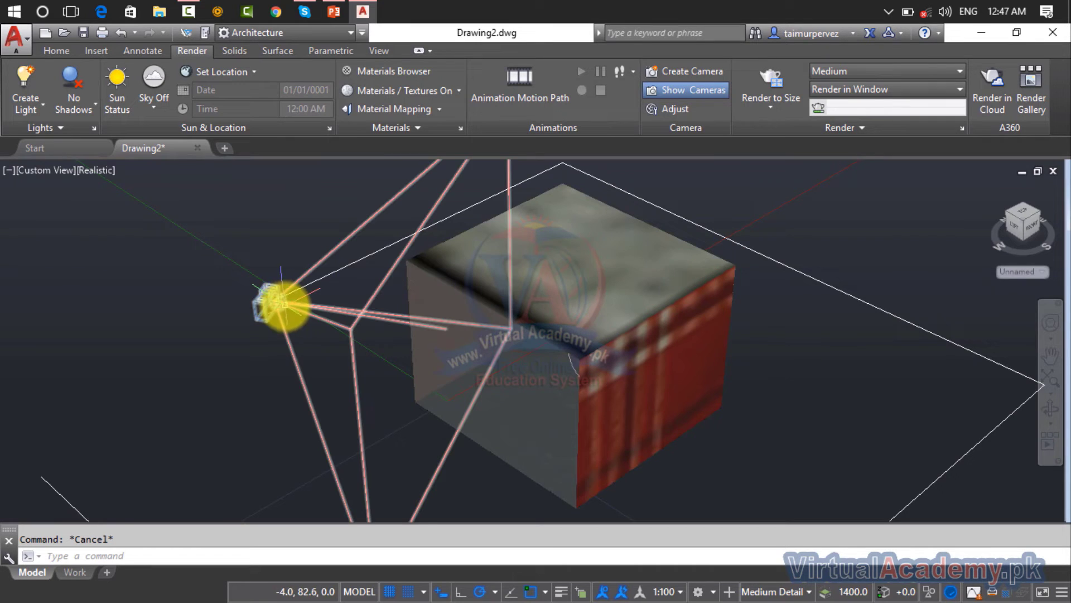
# Start a motion path animation and link its camera to the open rectangle, accepting the default path name.
pyautogui.click(517, 98)
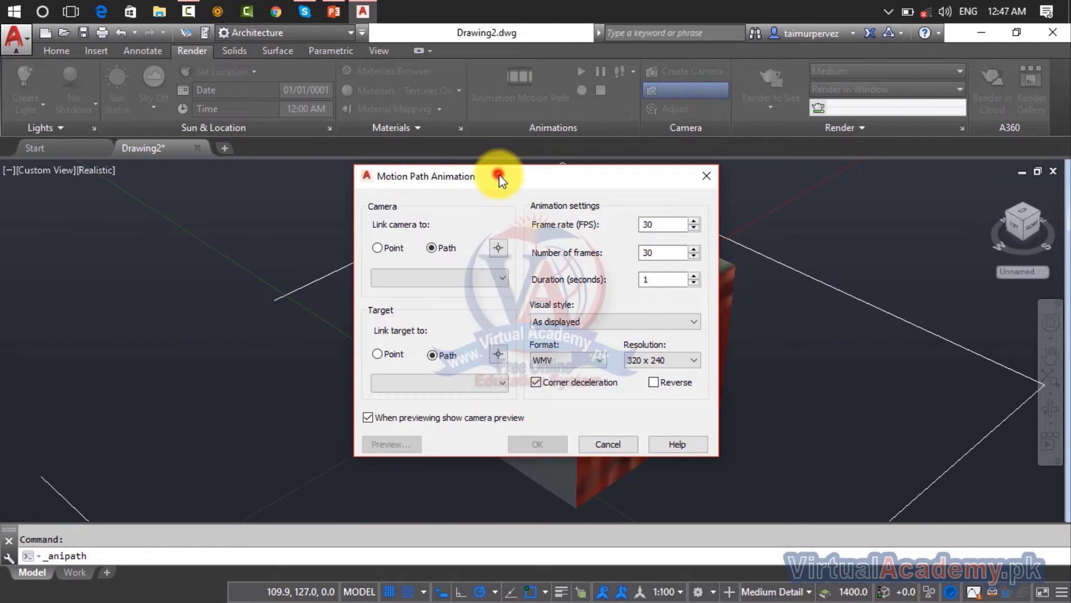
pyautogui.moveTo(499, 174); pyautogui.dragTo(756, 208)
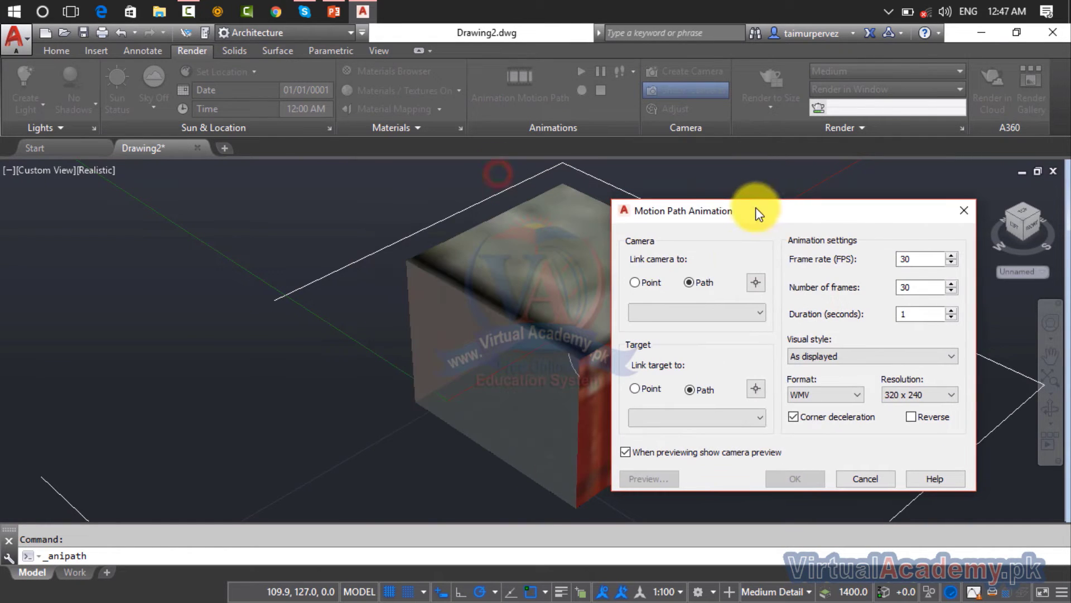
pyautogui.click(755, 283)
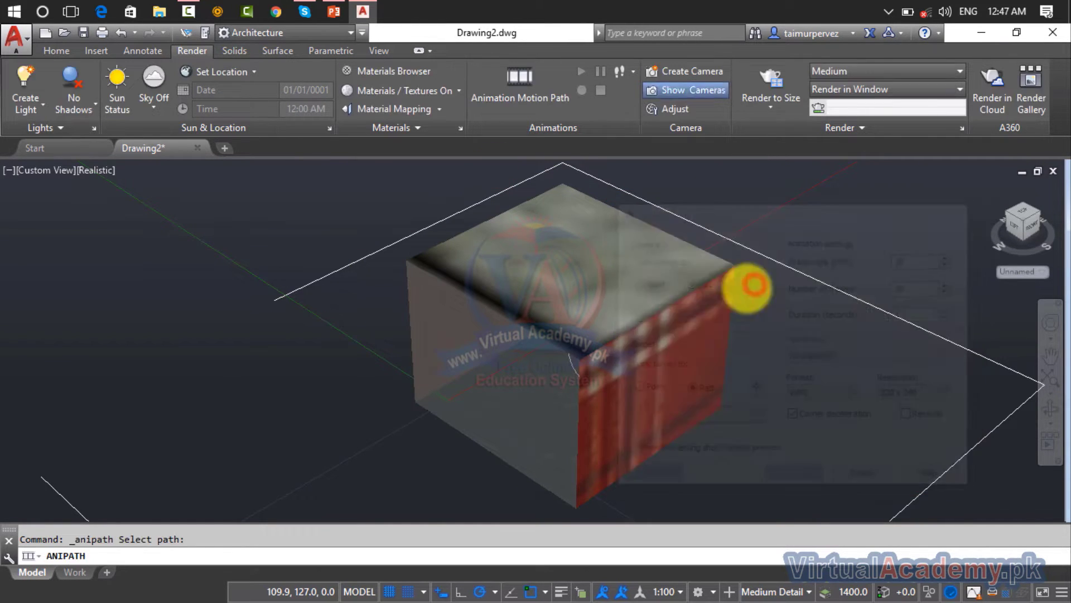
pyautogui.click(419, 232)
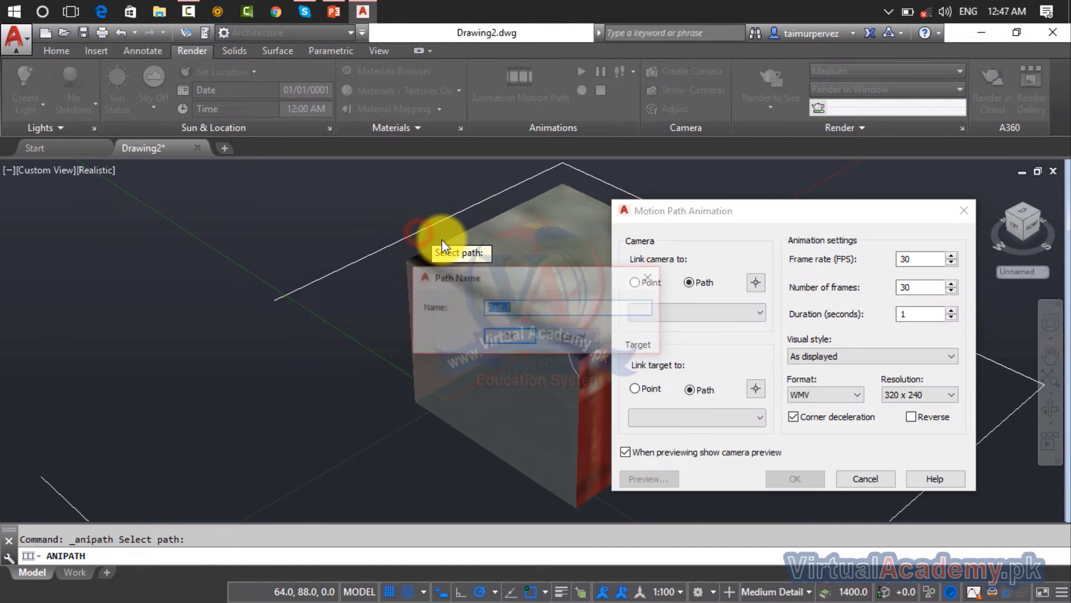
pyautogui.click(523, 338)
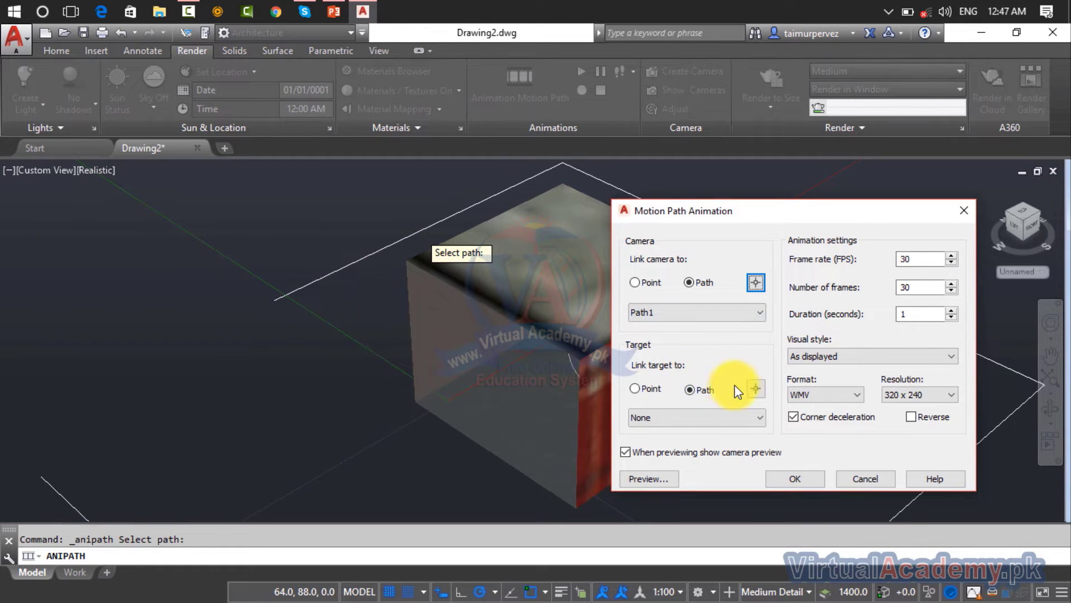
# Link the animation's target to the same open rectangle as a path, accepting the default name.
pyautogui.click(756, 389)
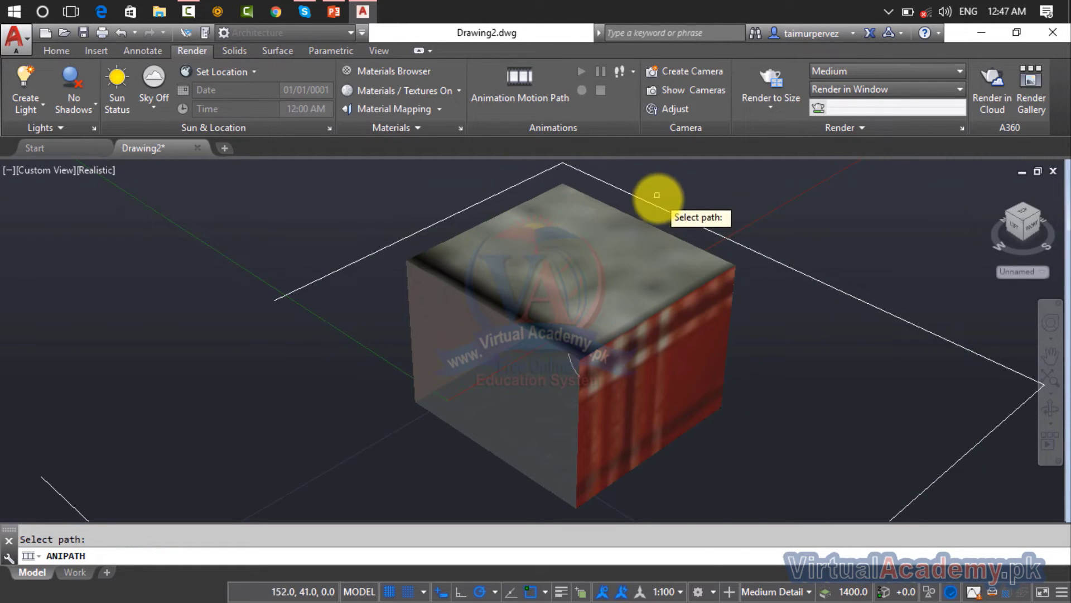
pyautogui.click(658, 207)
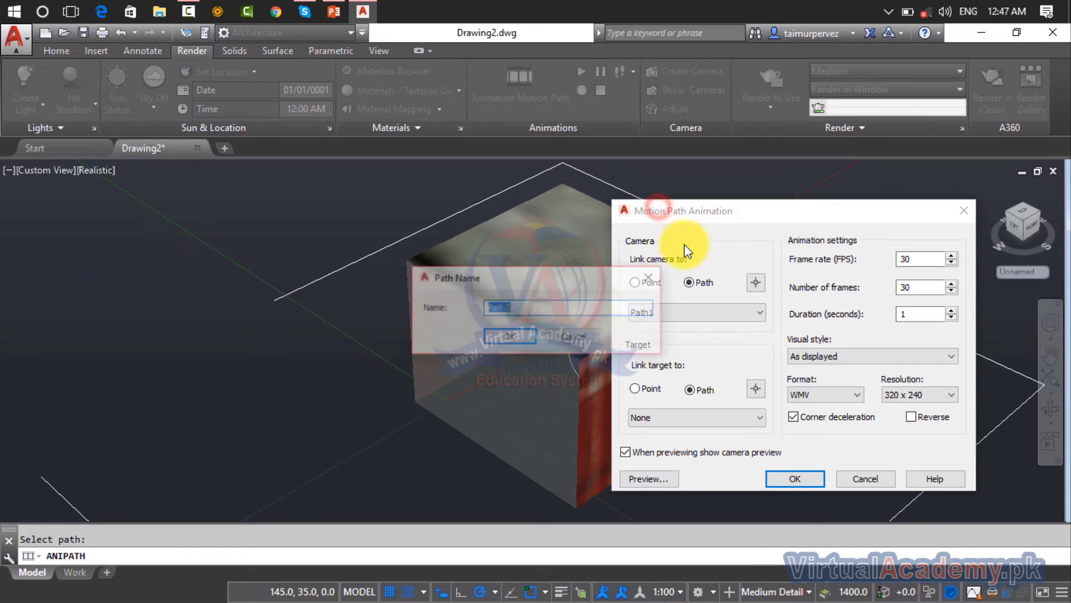
pyautogui.click(513, 340)
pyautogui.moveTo(756, 219); pyautogui.dragTo(530, 175)
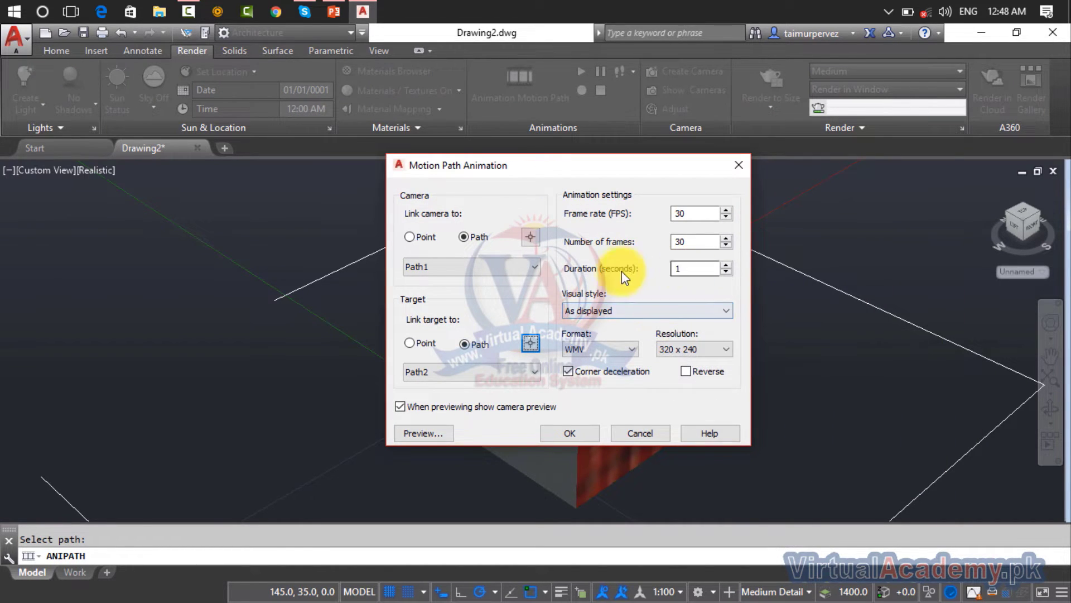
# Preview the motion path animation and close the preview.
pyautogui.doubleClick(692, 268)
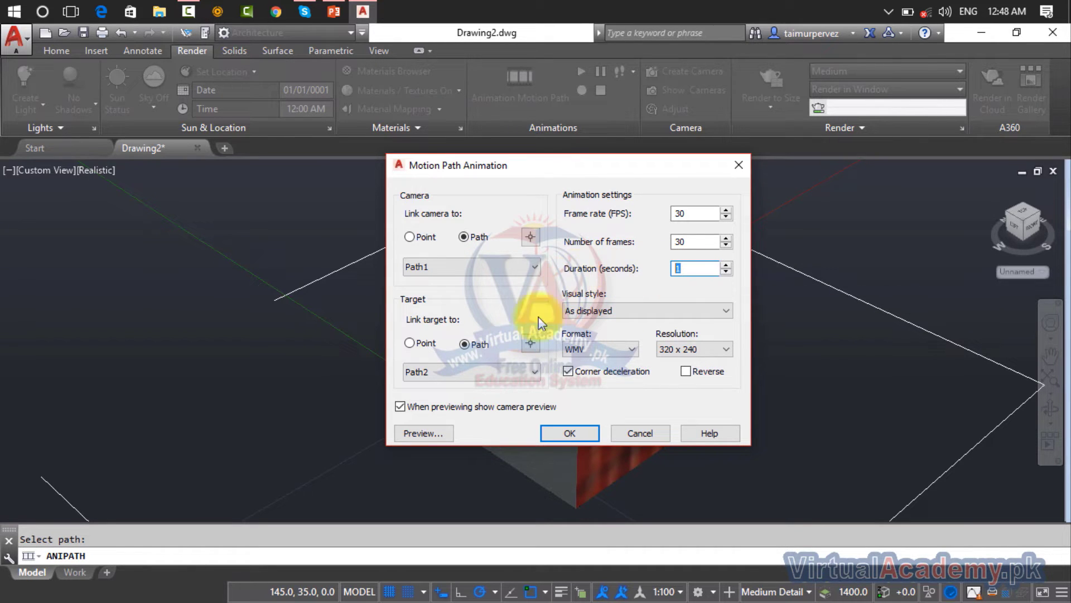
pyautogui.click(431, 433)
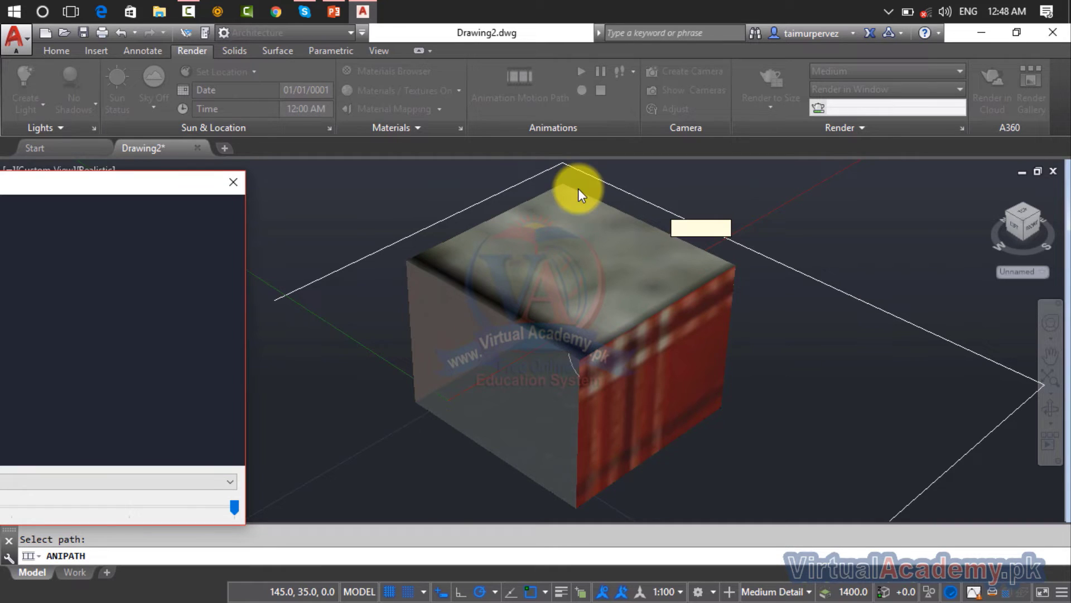
pyautogui.click(234, 182)
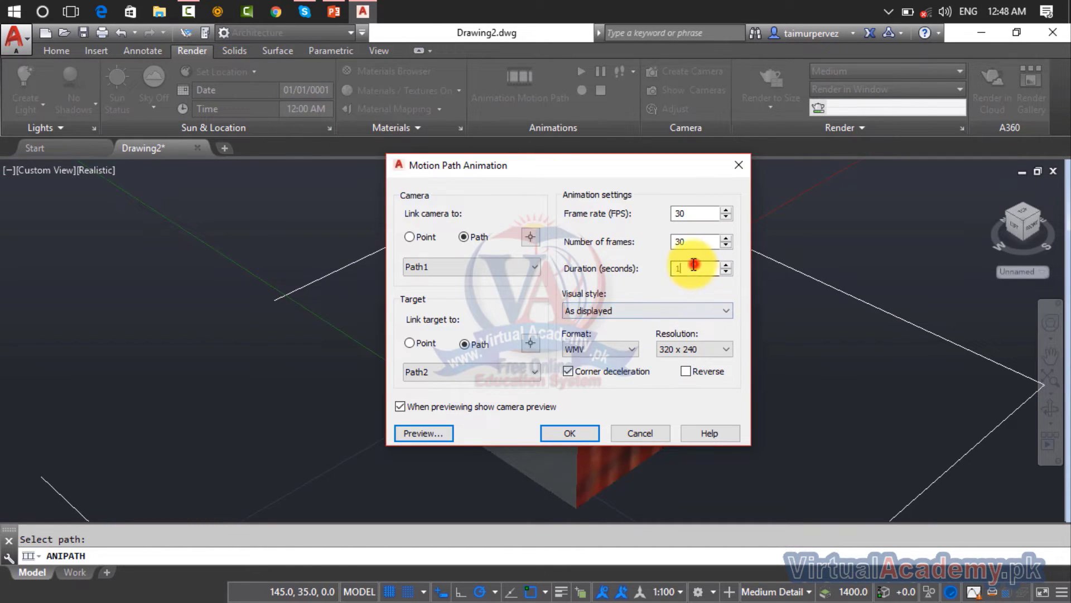
# Set the animation duration to 10 seconds, preview the animation, and close the preview.
pyautogui.doubleClick(693, 266)
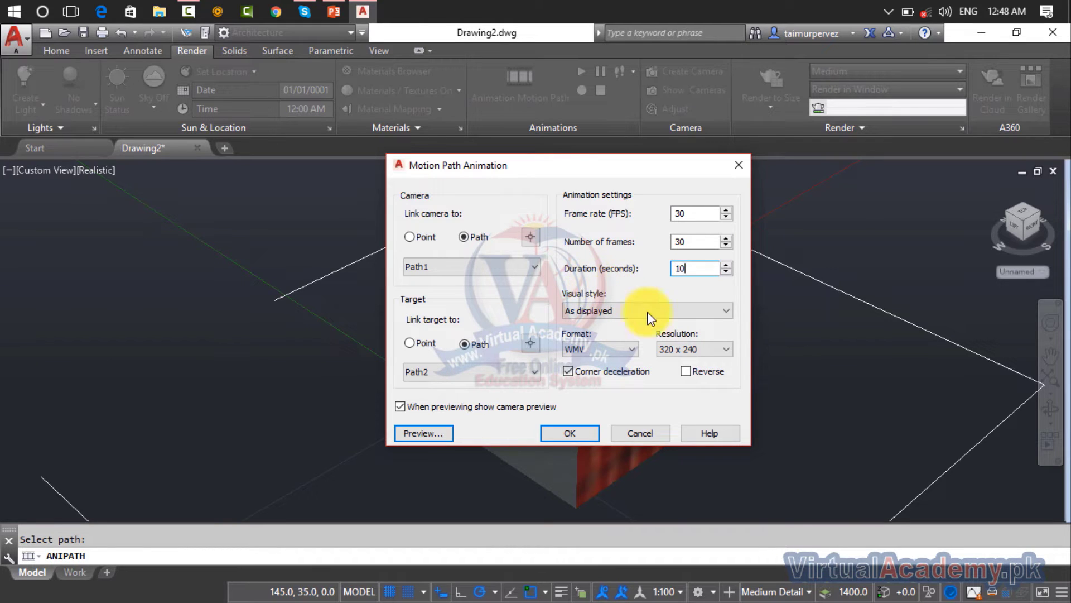
pyautogui.click(436, 434)
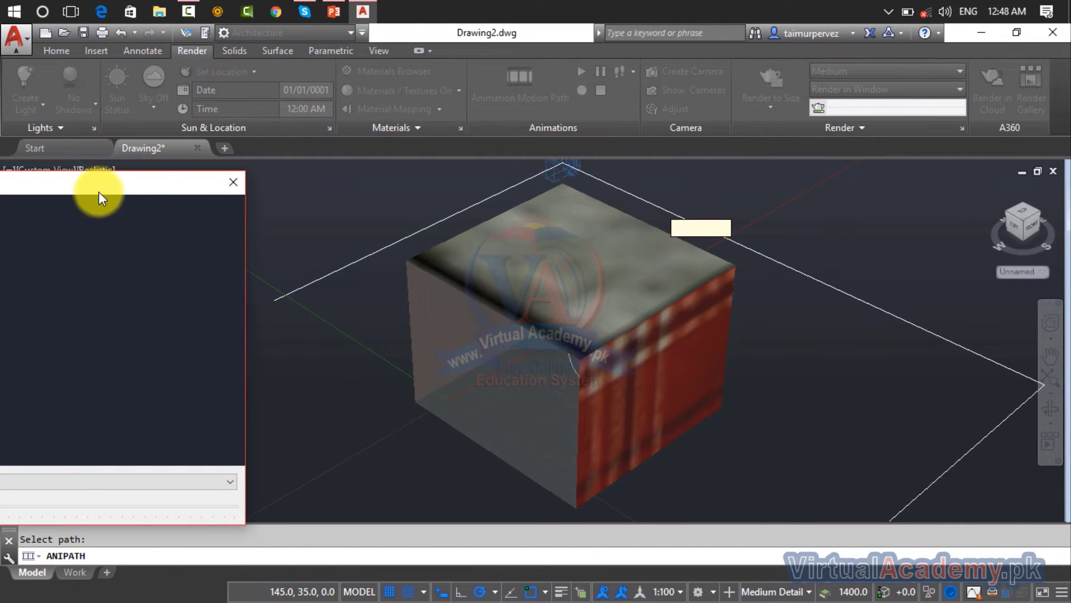
pyautogui.moveTo(99, 192); pyautogui.dragTo(323, 159)
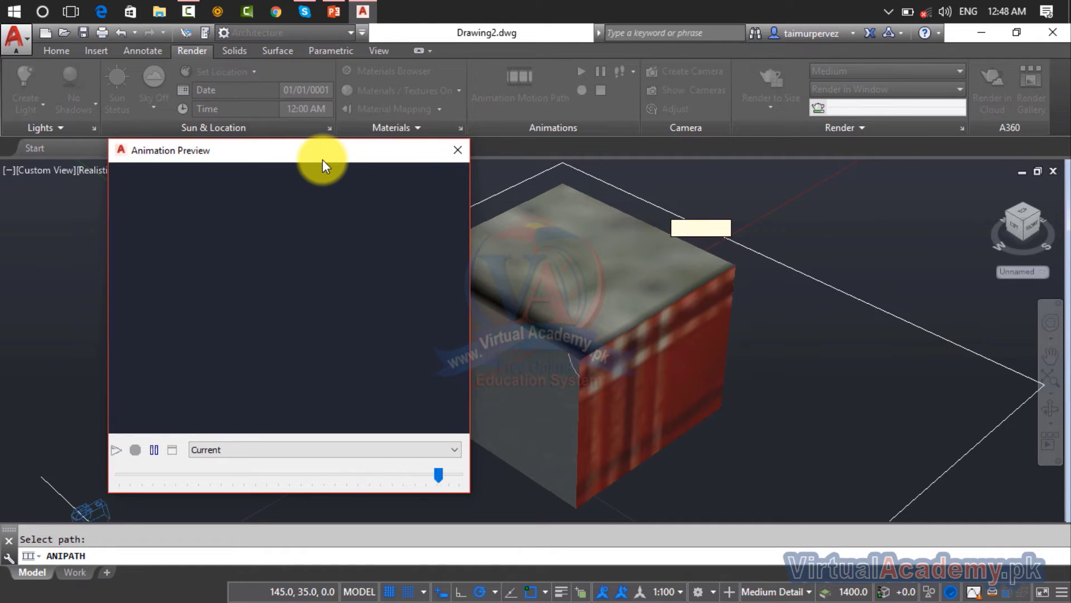
pyautogui.click(455, 147)
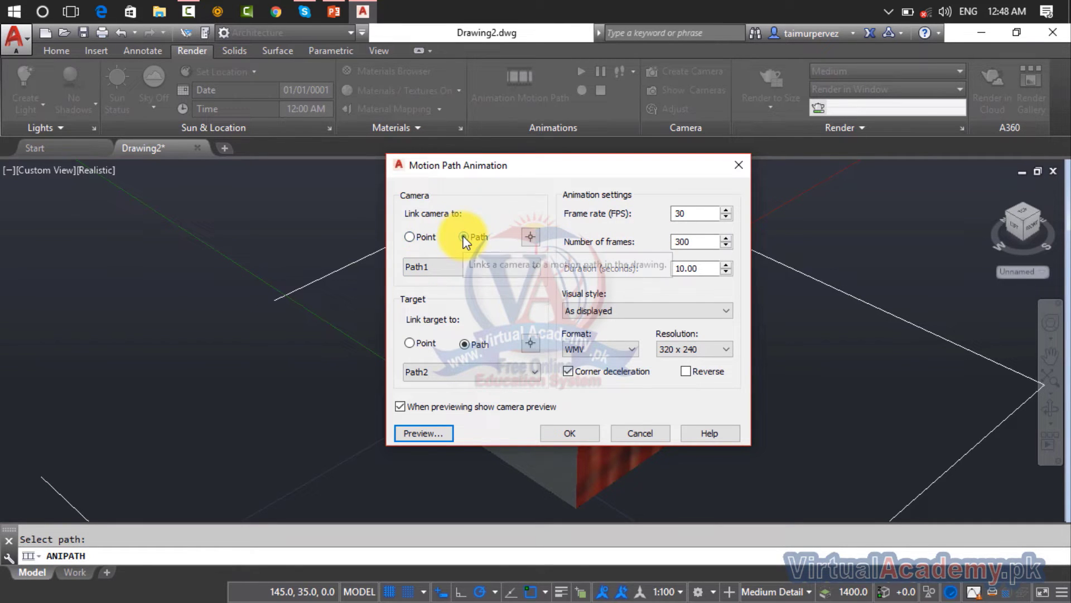
# Relink the animation's camera to the open rectangle as a new path with the default name.
pyautogui.click(530, 237)
pyautogui.click(350, 264)
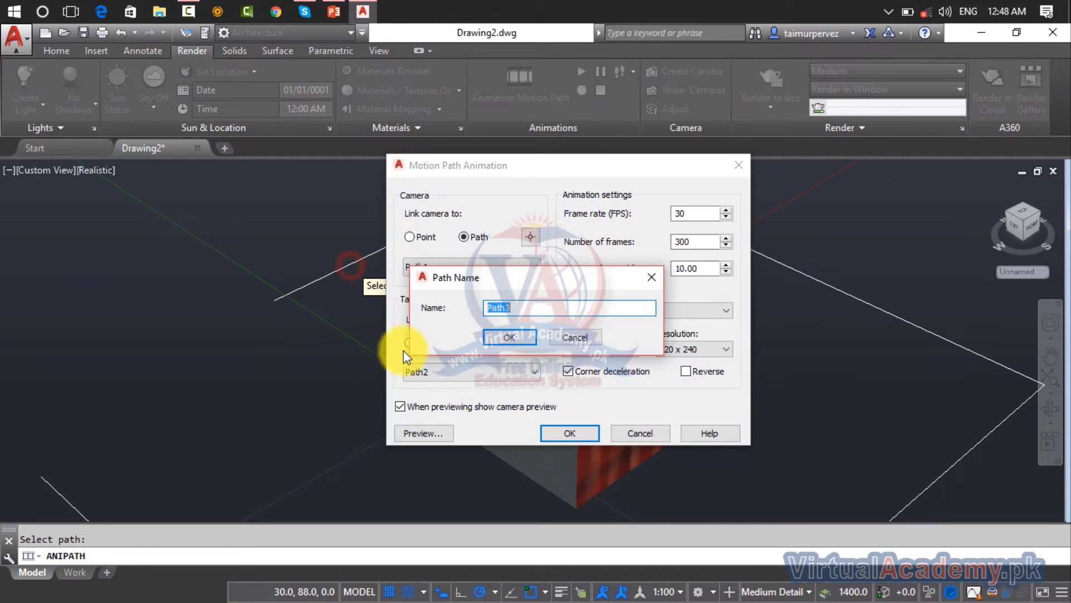
pyautogui.click(509, 337)
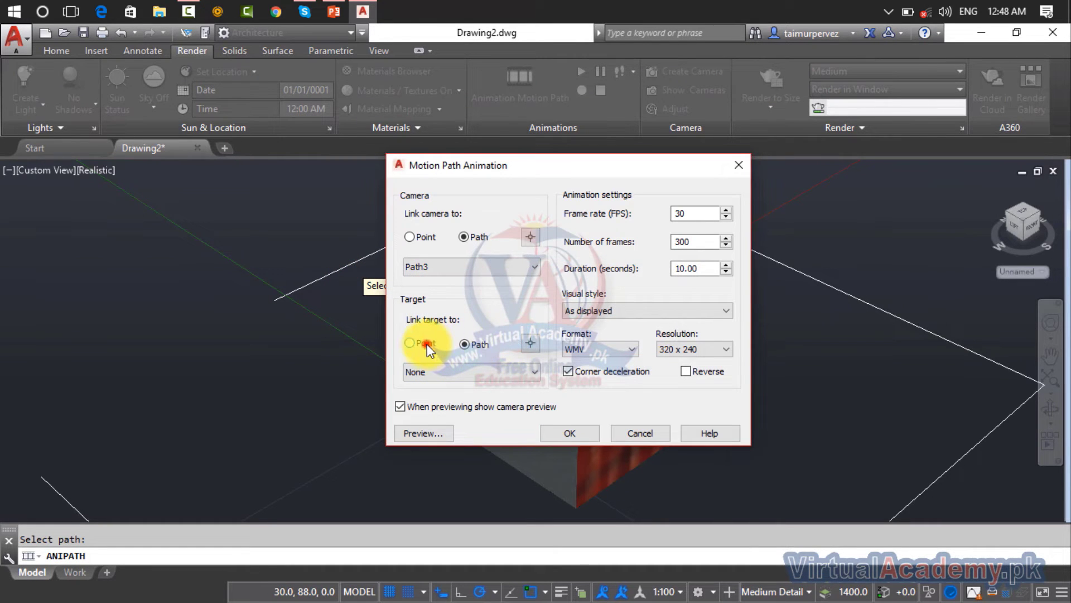
# Link the animation's target to a point at the open end of the rectangle's western edge and preview the animation.
pyautogui.click(424, 343)
pyautogui.click(530, 343)
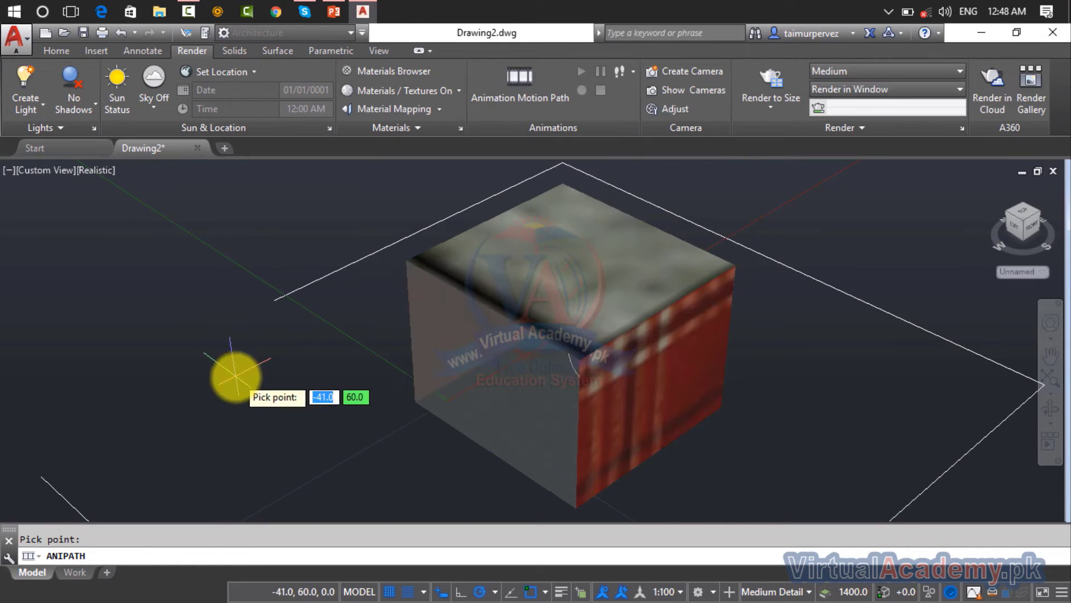
pyautogui.click(41, 476)
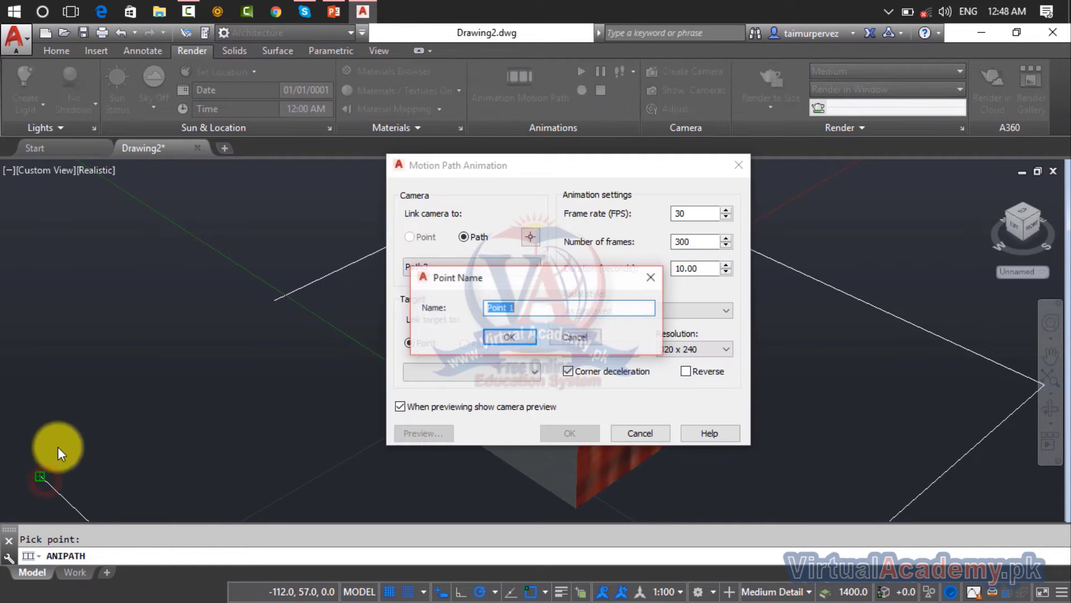
pyautogui.click(504, 338)
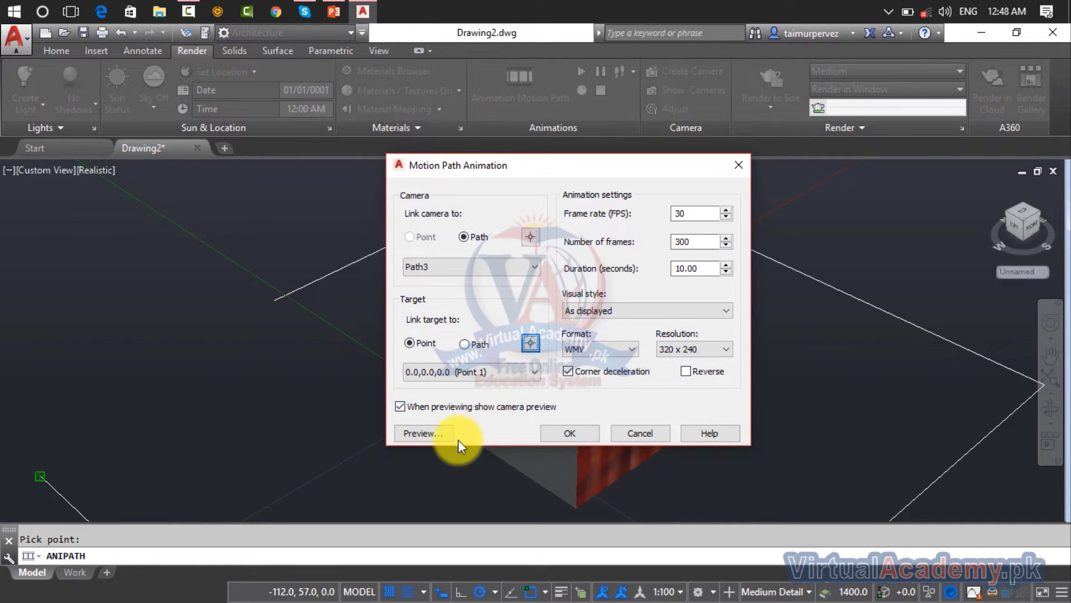
pyautogui.click(427, 435)
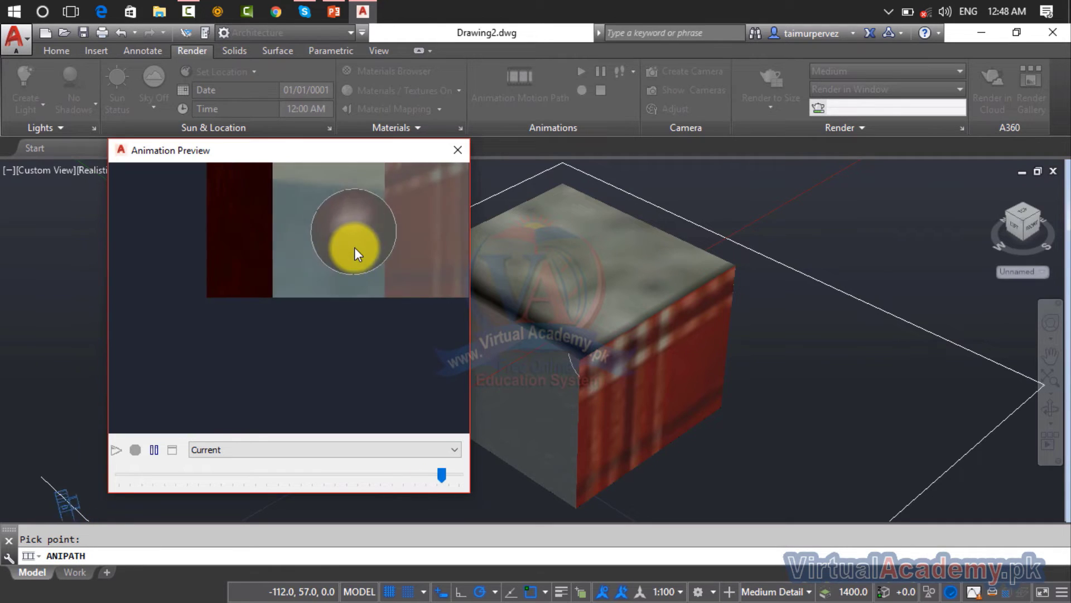
# Close the animation preview and cancel the motion path animation setup.
pyautogui.click(456, 157)
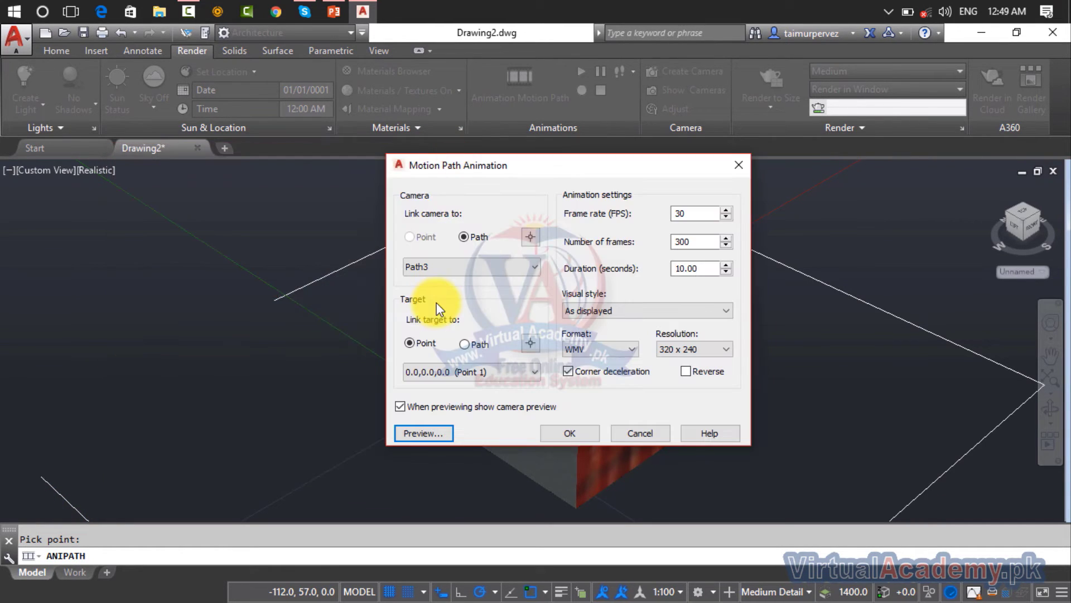
pyautogui.click(651, 433)
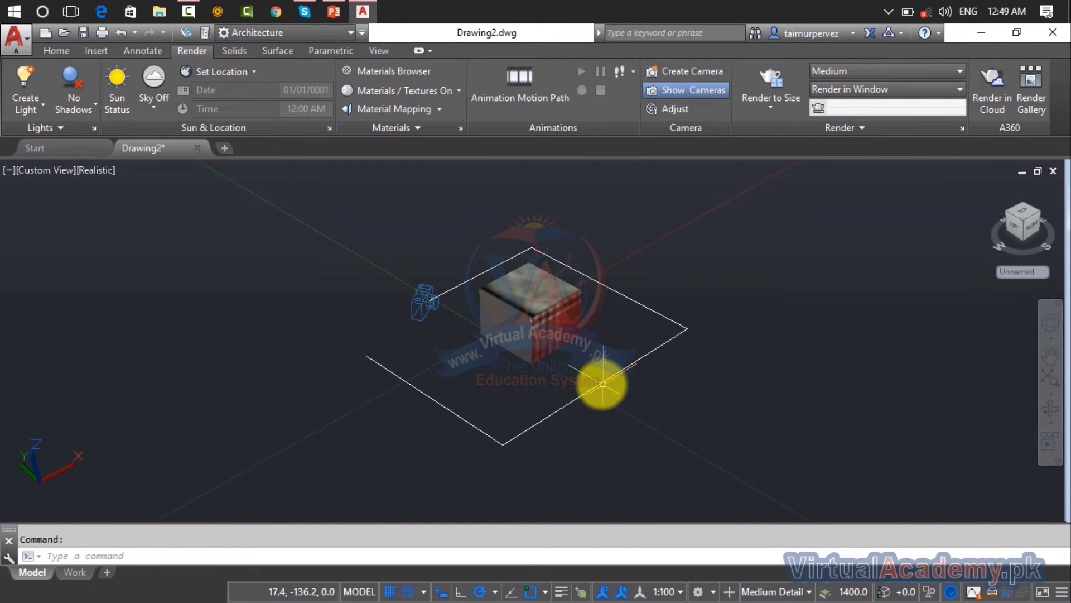
# Enlarge the open rectangle around the box by stretching its south, east, west and north edges outward.
pyautogui.click(600, 383)
pyautogui.click(602, 385)
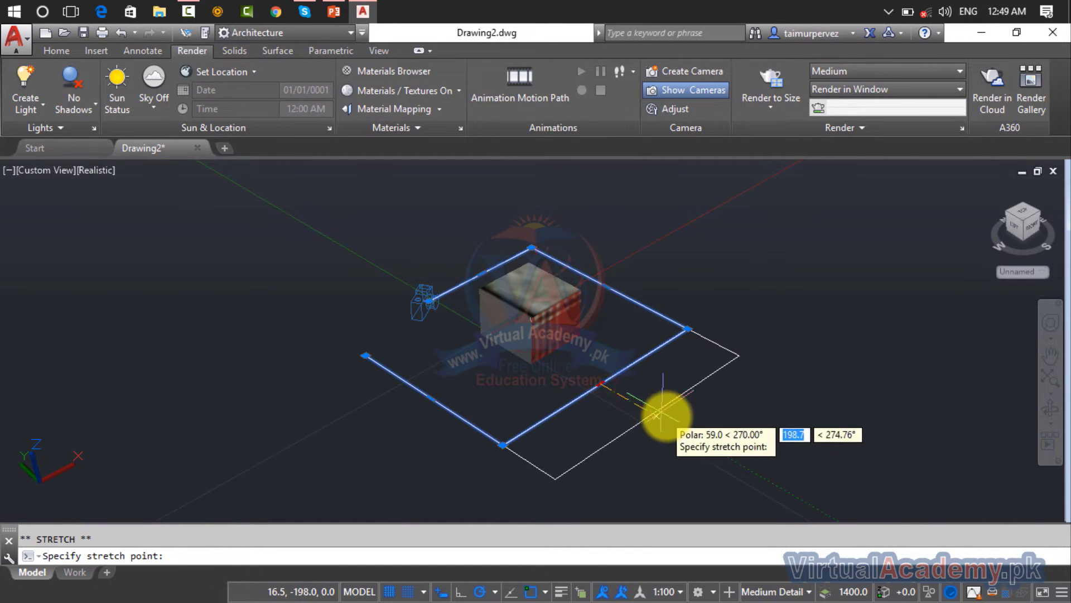
pyautogui.click(680, 431)
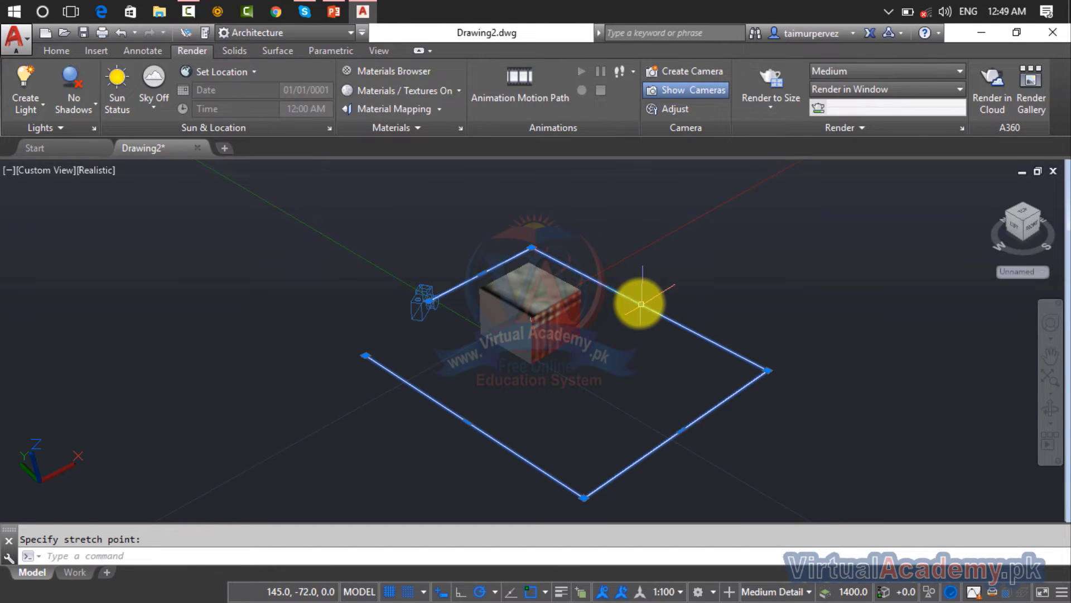
pyautogui.click(642, 304)
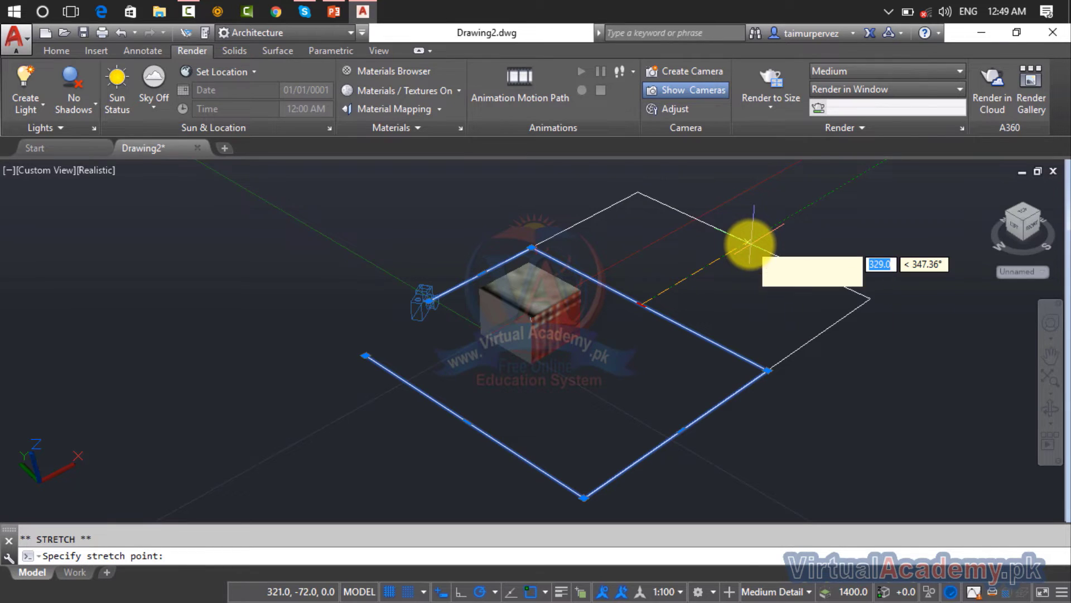
pyautogui.click(747, 244)
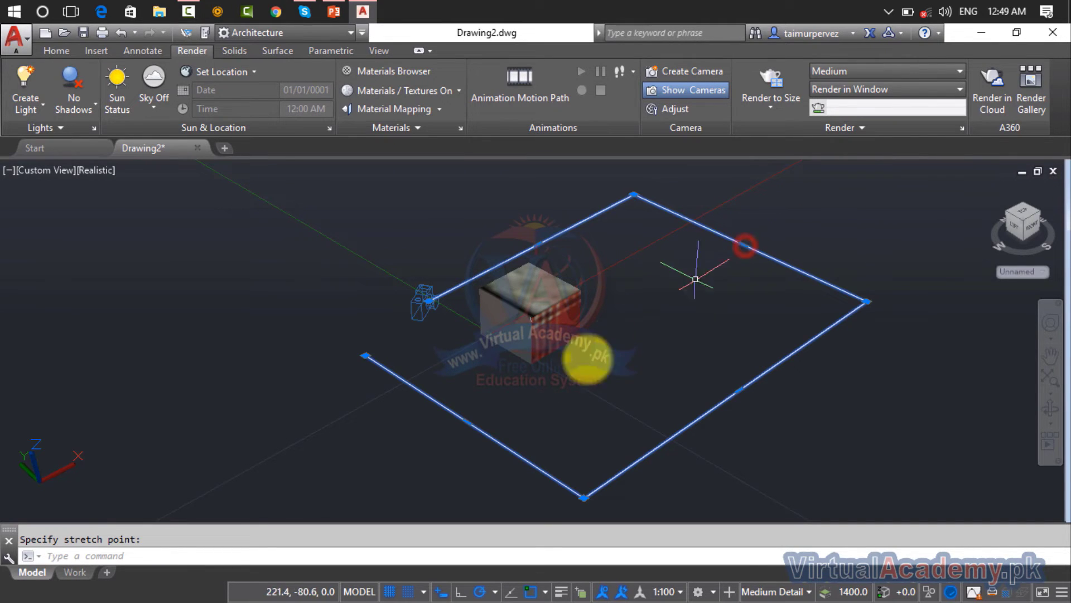
pyautogui.click(467, 421)
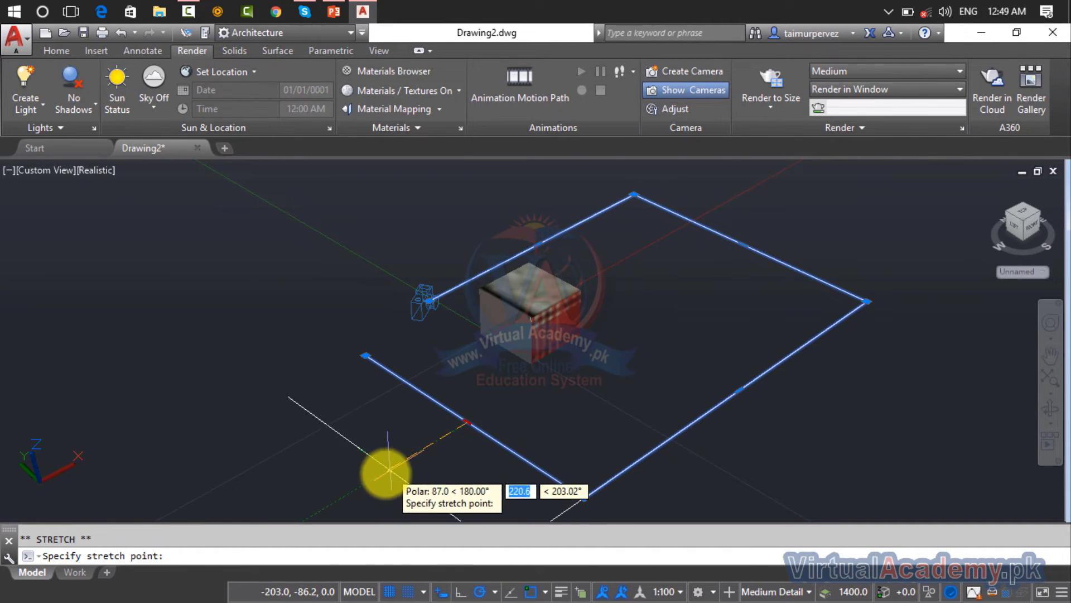
pyautogui.click(373, 478)
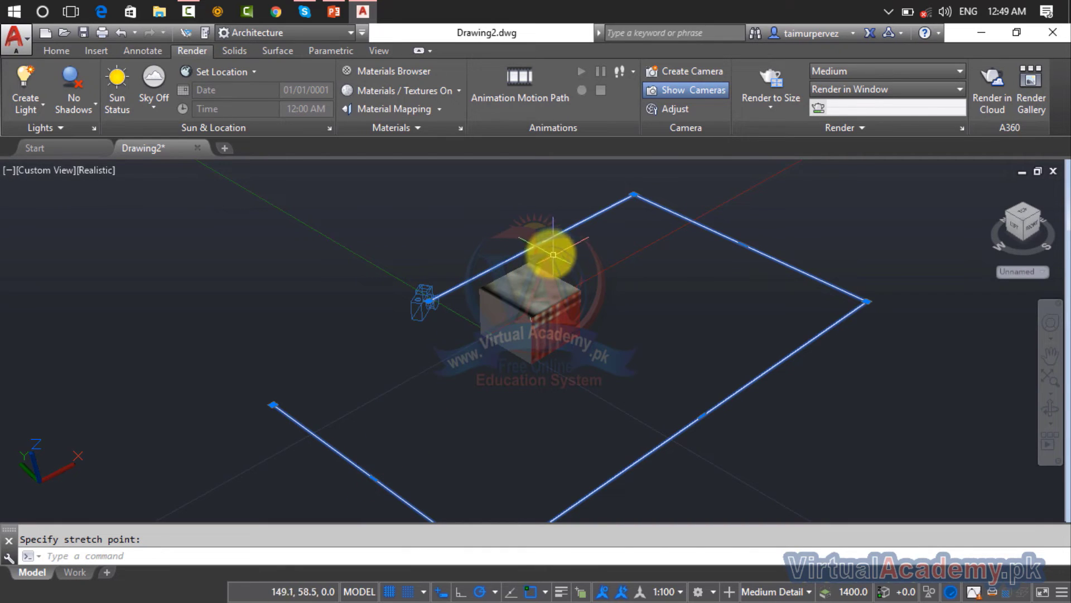
pyautogui.click(537, 244)
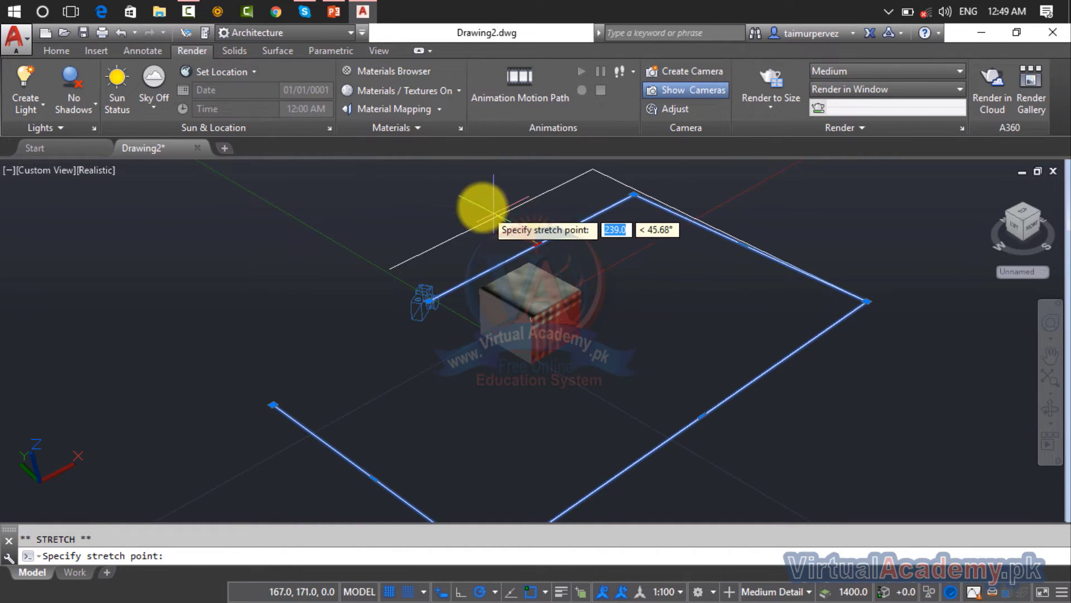
pyautogui.click(444, 193)
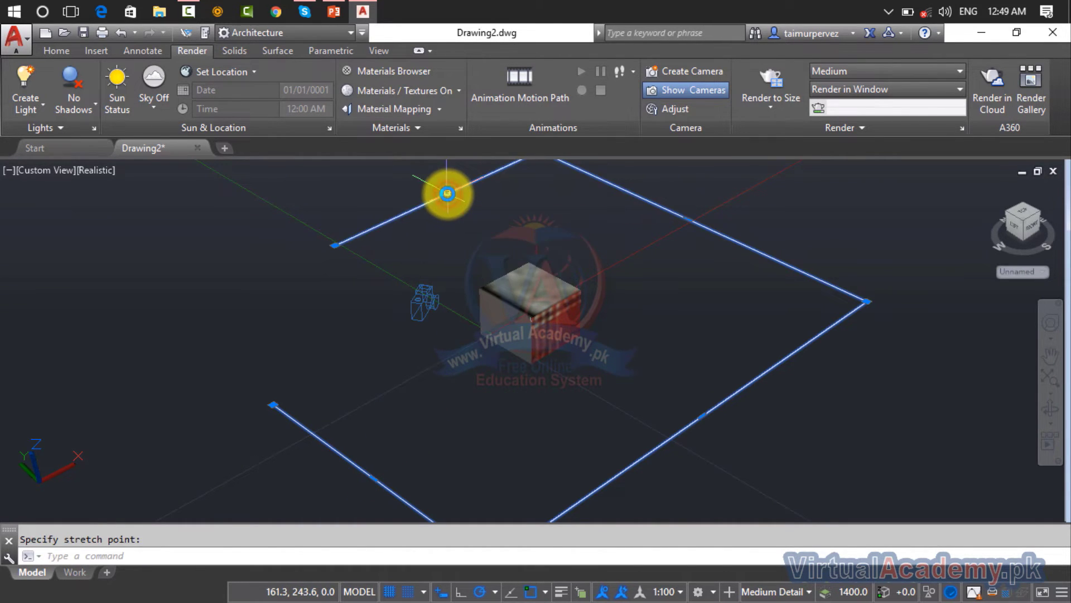
pyautogui.click(436, 299)
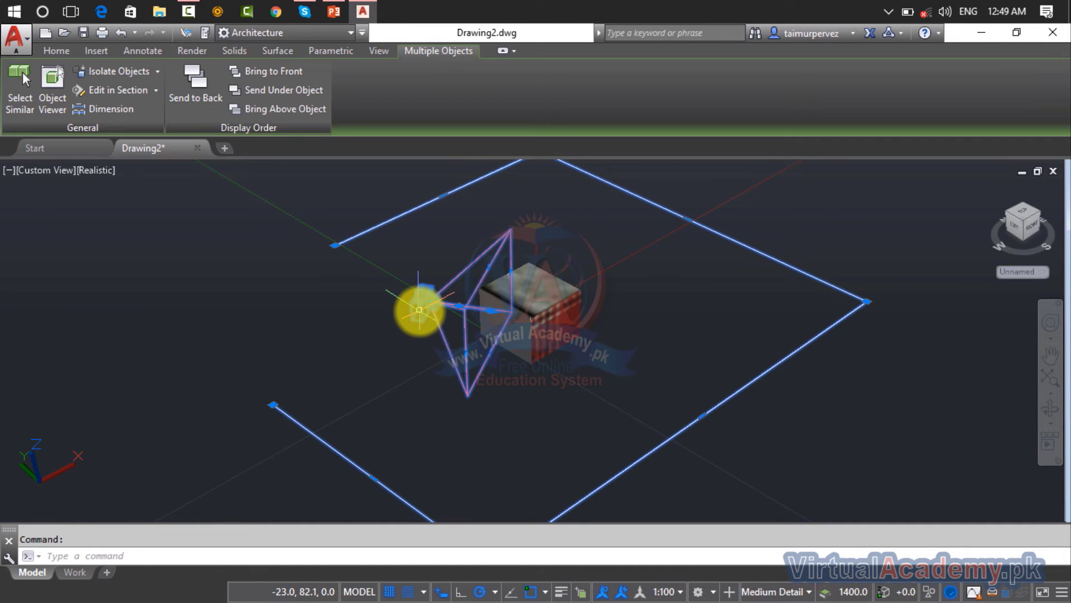
pyautogui.press('Delete')
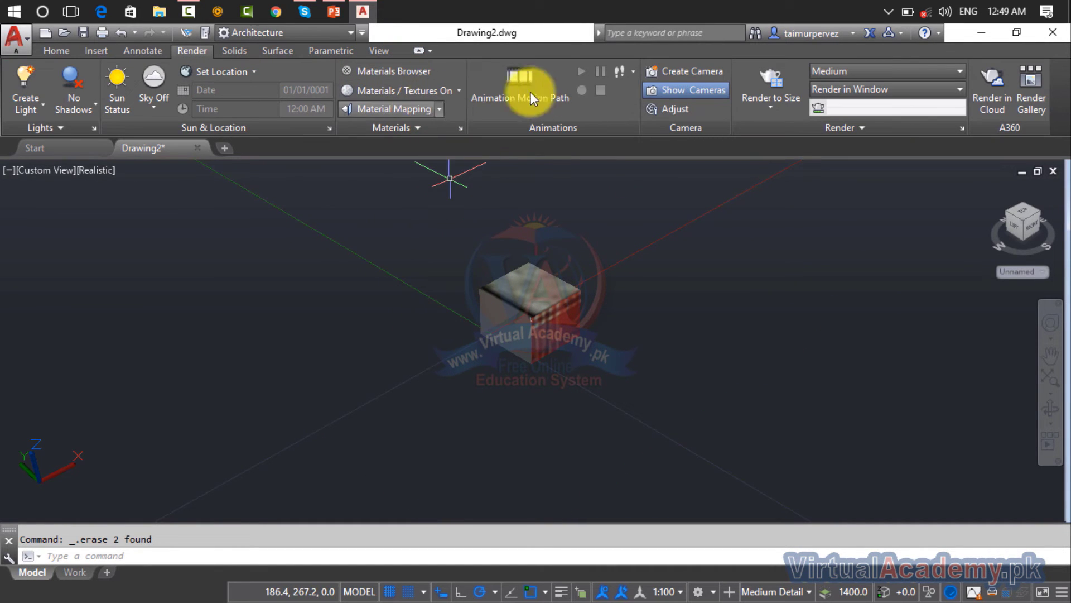
pyautogui.click(648, 74)
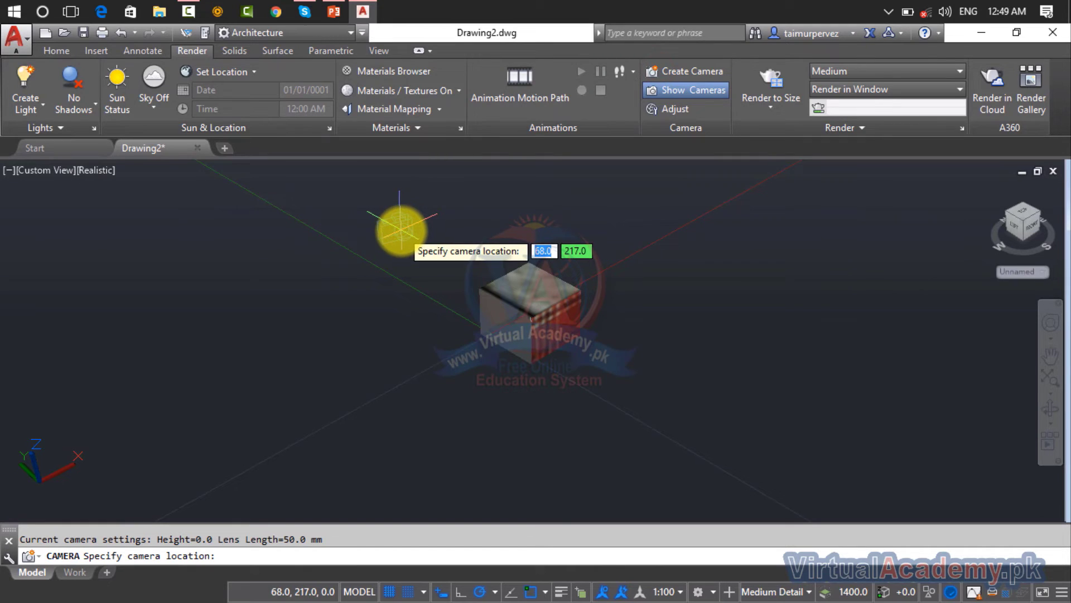
pyautogui.press('Escape')
pyautogui.scroll(-3, 412, 229)
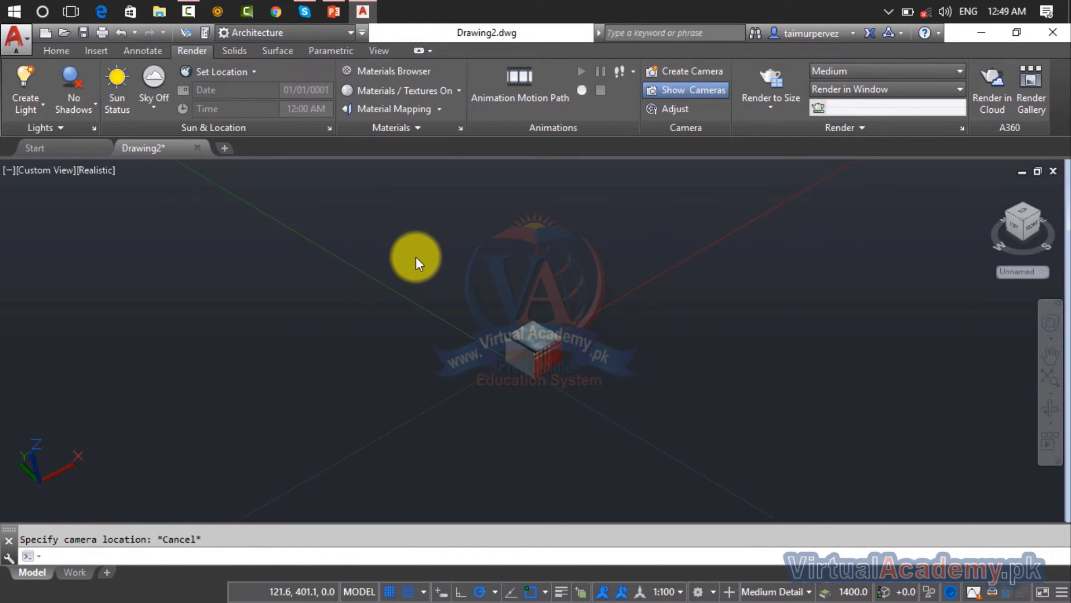
pyautogui.hotkey('ctrl', 'z')
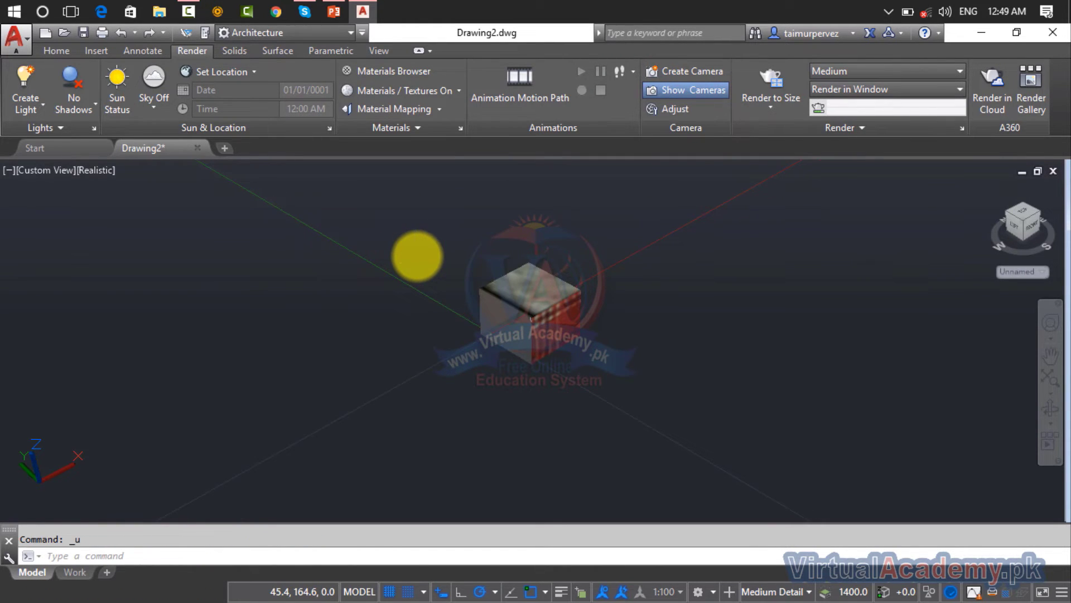
# Replace the camera with a new one at the open end of the rectangle's north edge, aimed at the box, and narrow its field of view.
pyautogui.click(425, 293)
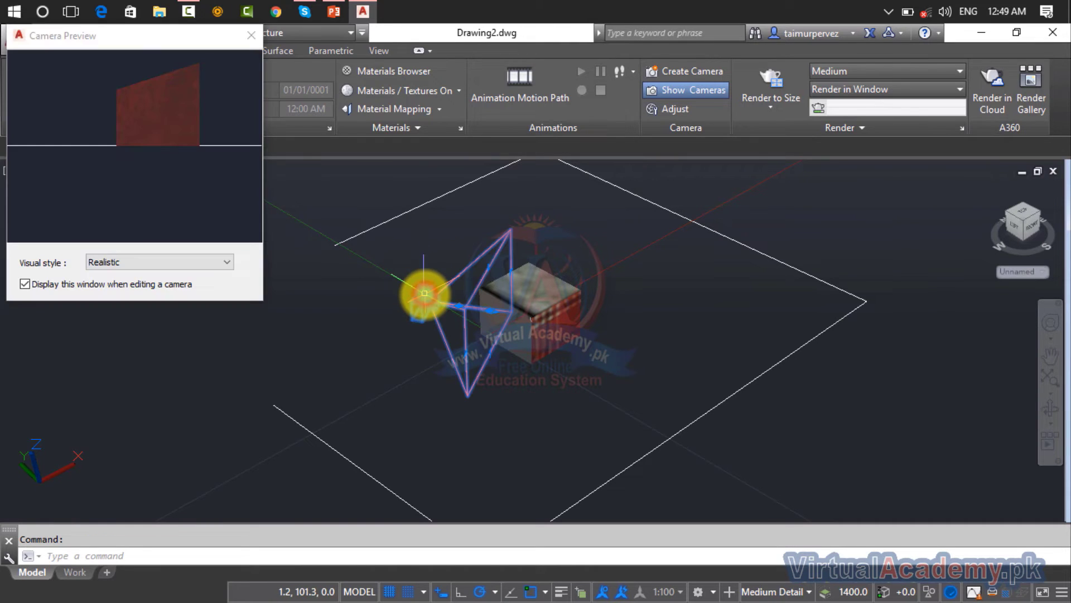
pyautogui.press('Delete')
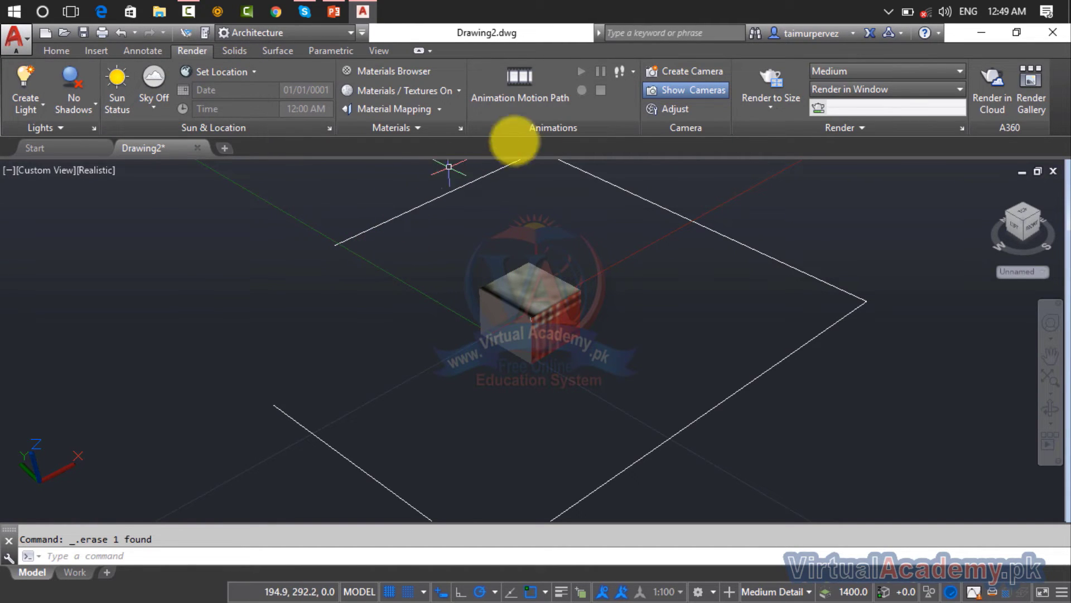
pyautogui.click(654, 74)
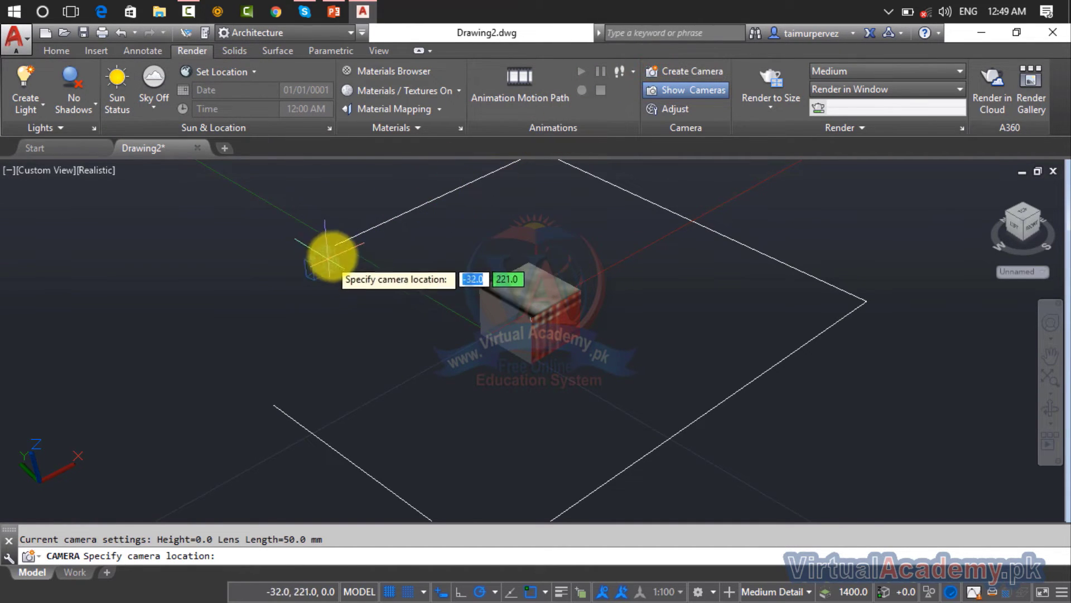
pyautogui.click(337, 243)
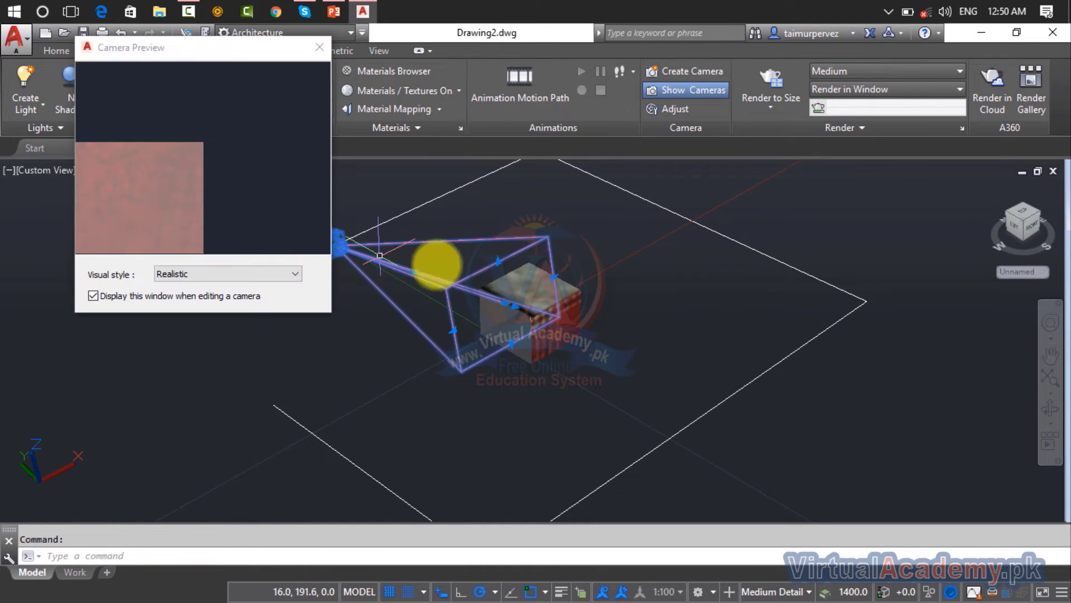
pyautogui.click(456, 332)
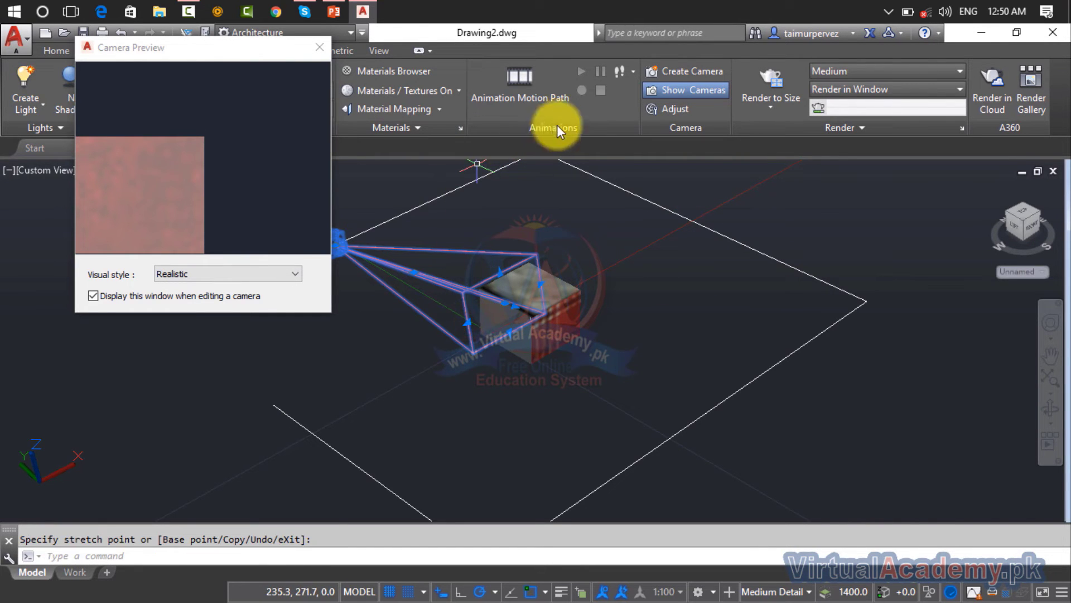
# Start a motion path animation and link its camera to the enlarged open rectangle as a path with the default name.
pyautogui.click(516, 89)
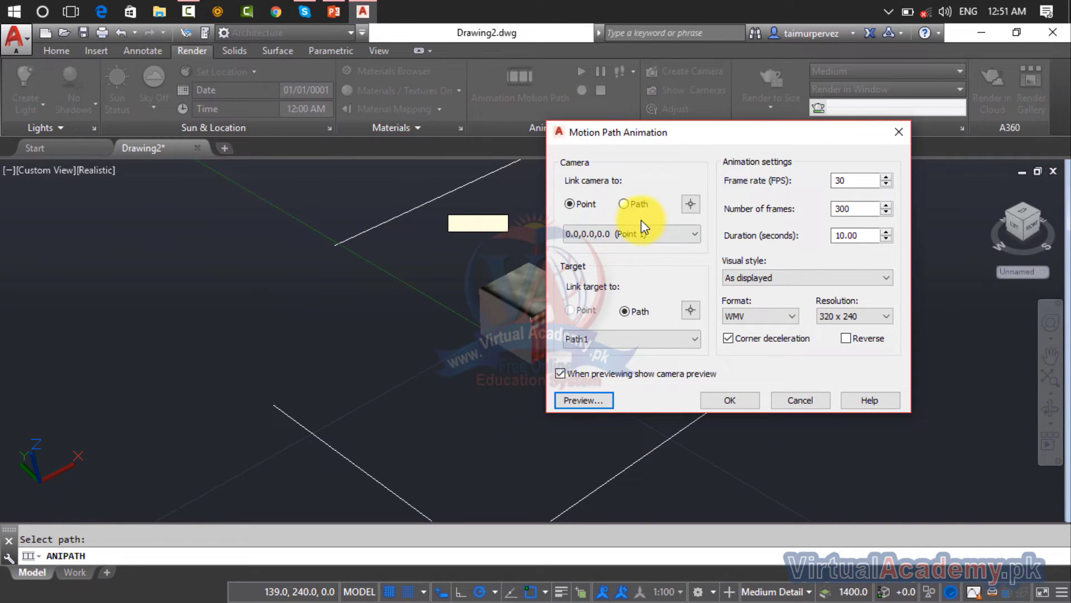
pyautogui.click(636, 203)
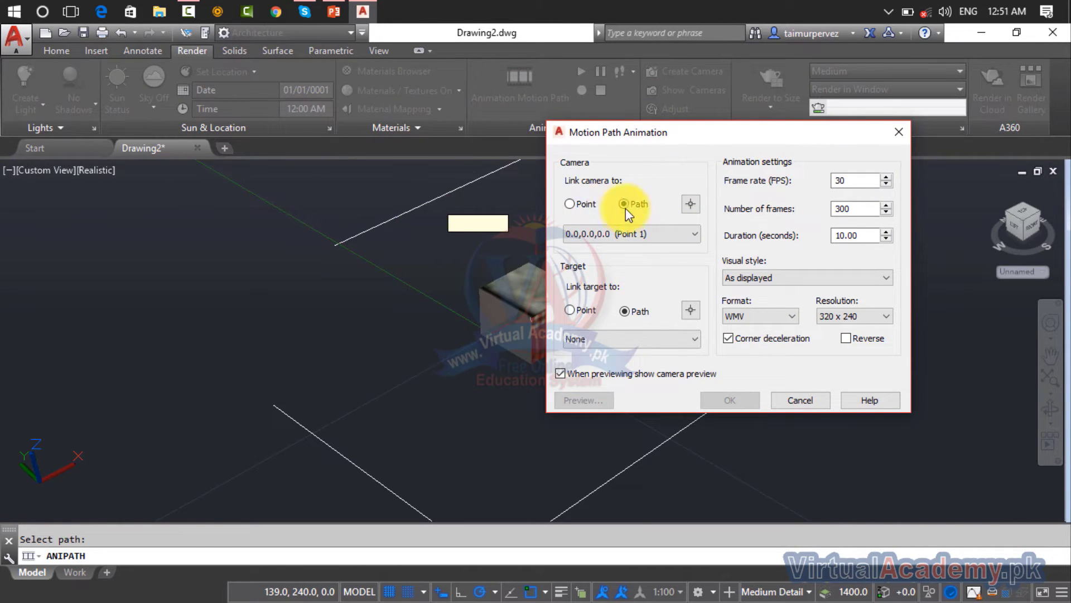
pyautogui.click(690, 204)
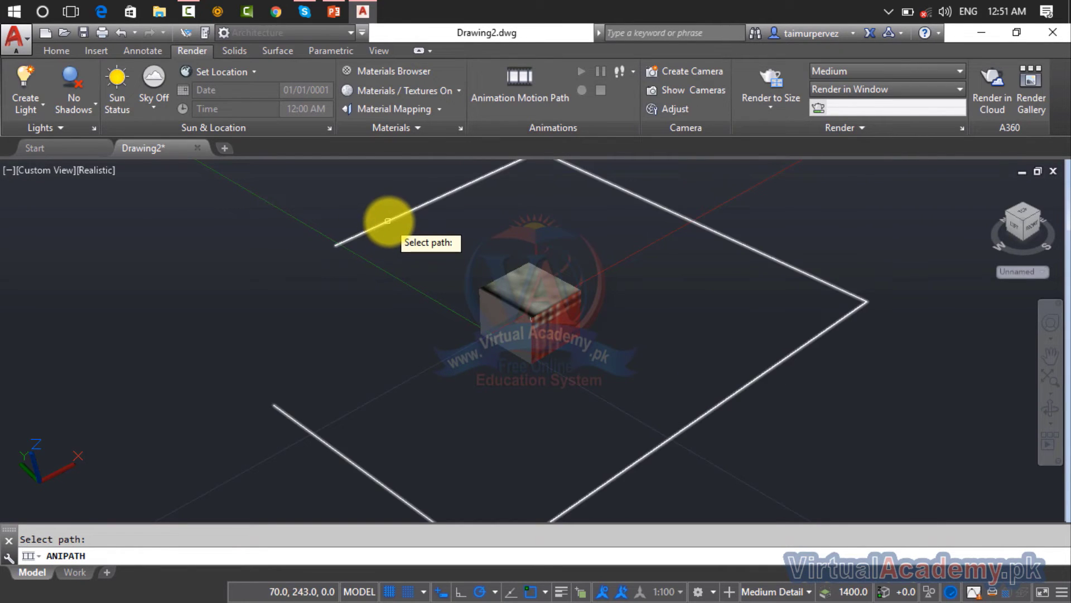
pyautogui.click(388, 221)
pyautogui.click(529, 335)
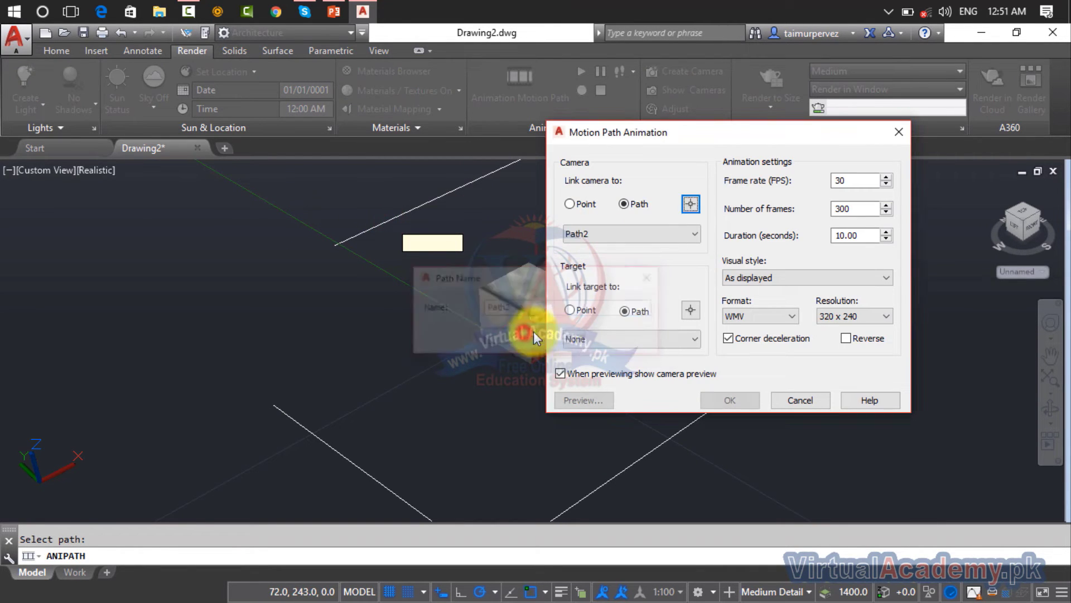
# Link the animation's target to a point at the open end of the rectangle's west edge, with the default name.
pyautogui.click(574, 313)
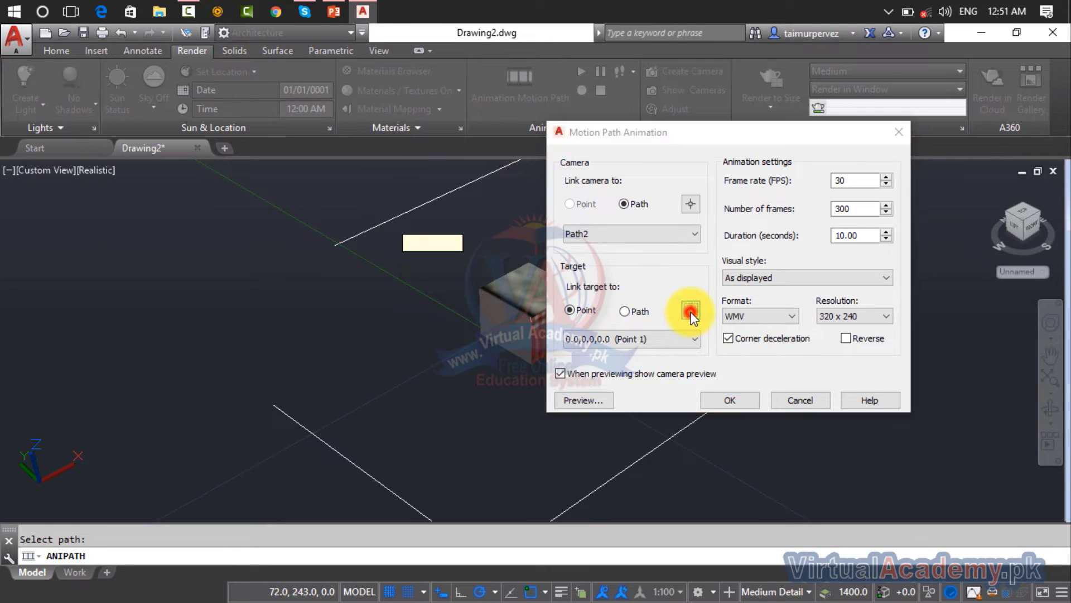
pyautogui.click(690, 310)
pyautogui.click(272, 404)
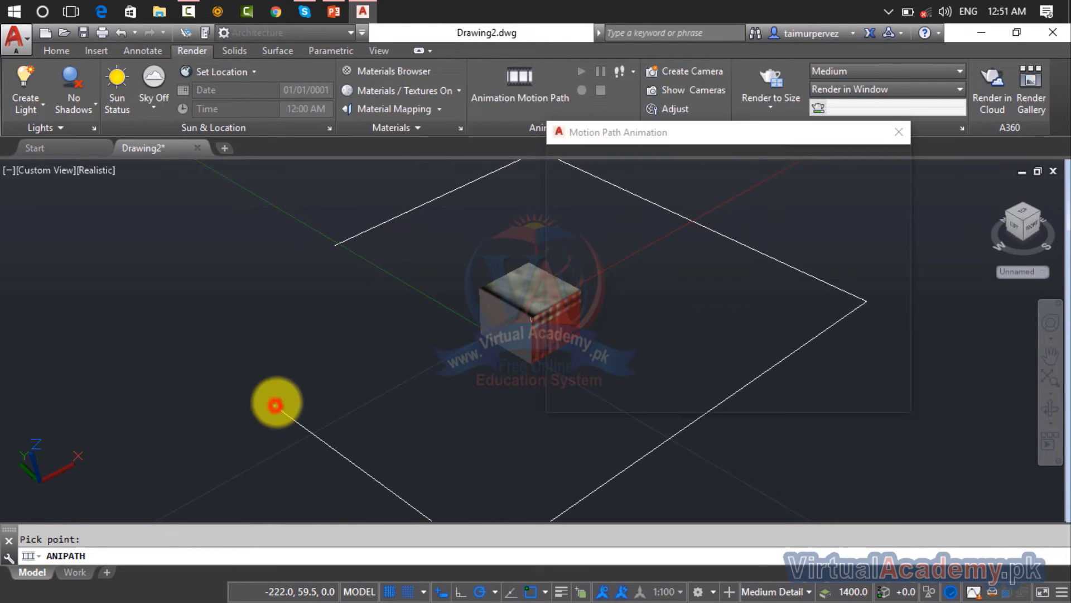
pyautogui.click(510, 335)
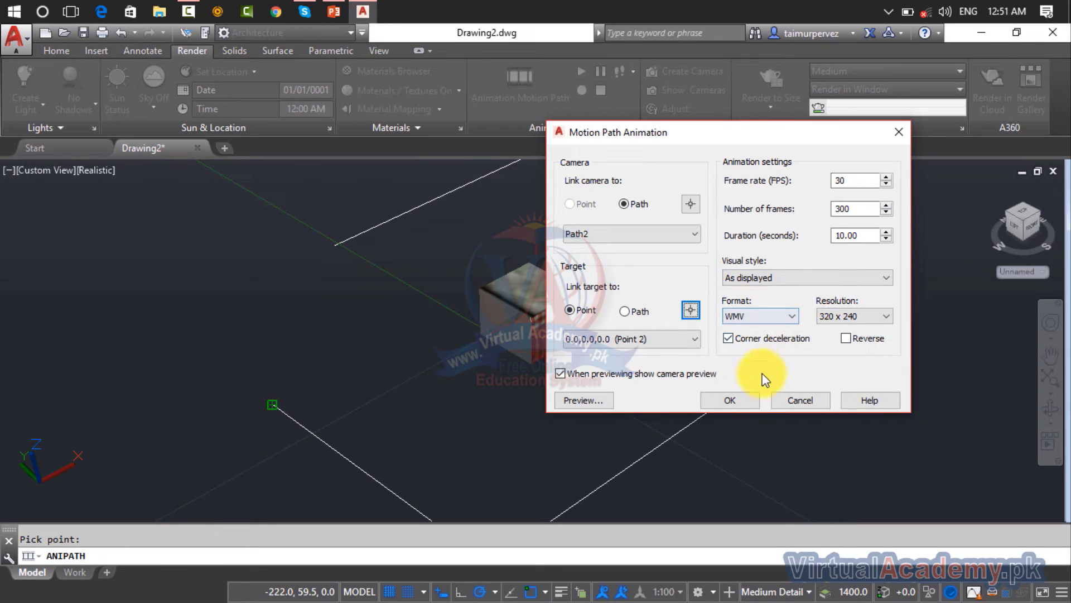
# Preview the motion path animation and exit its setup without saving a video file.
pyautogui.click(601, 403)
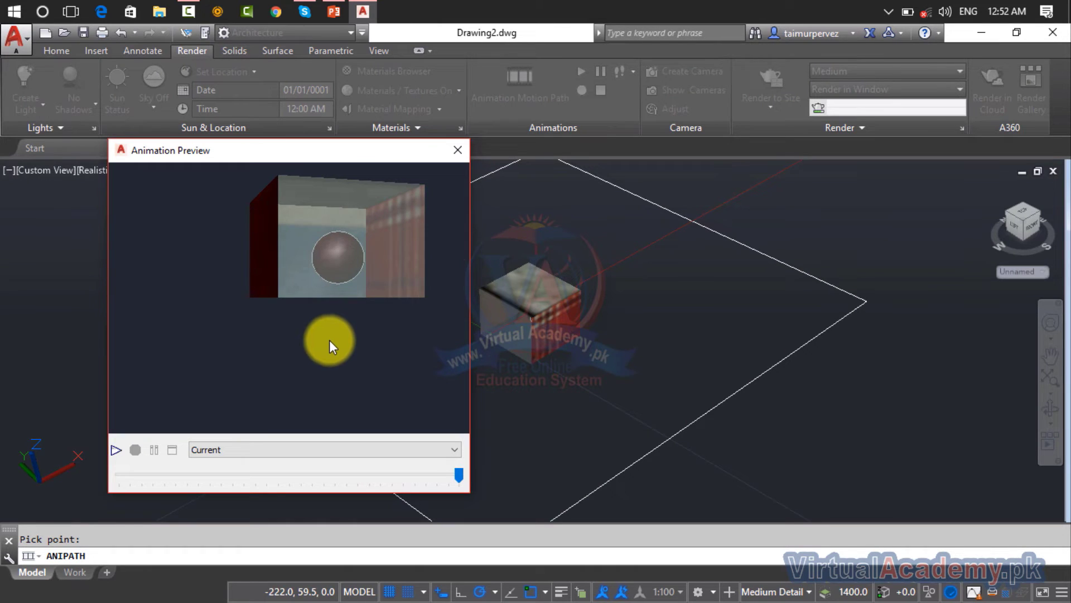
pyautogui.click(459, 152)
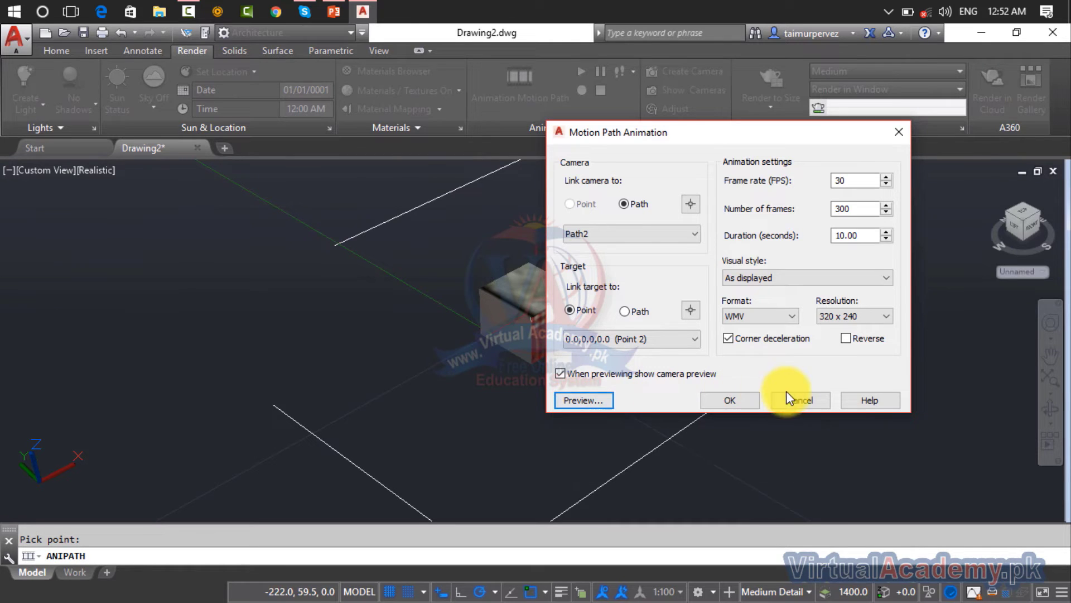
pyautogui.click(747, 403)
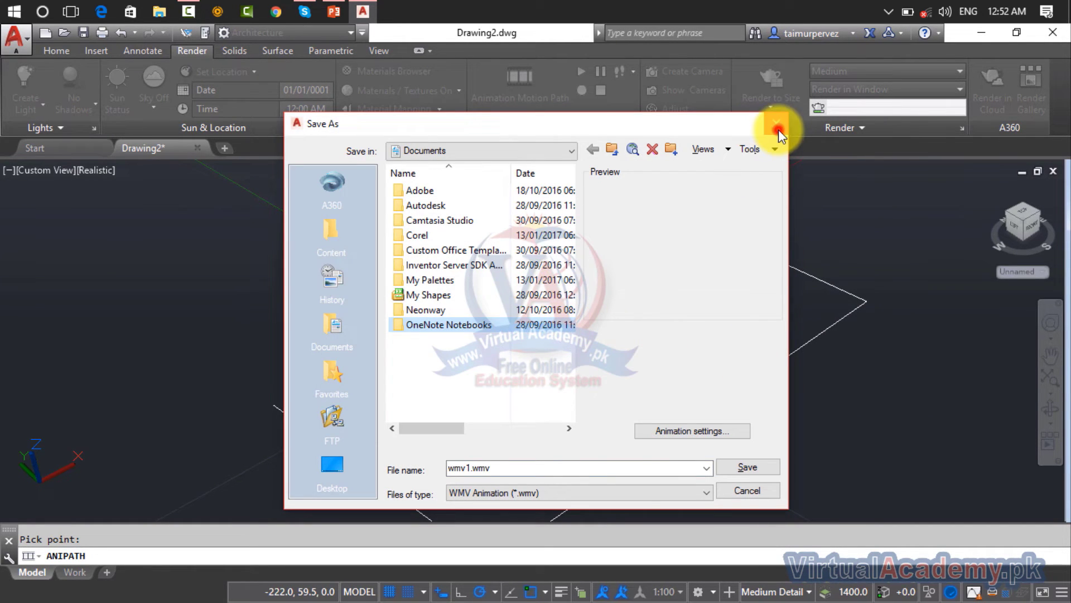
pyautogui.click(777, 128)
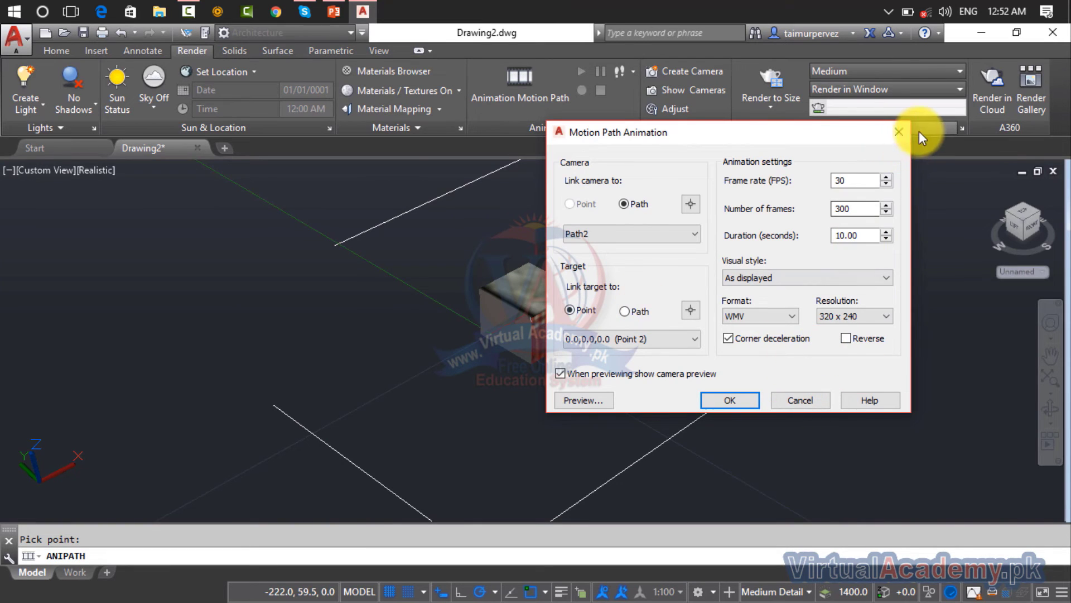
pyautogui.click(899, 131)
# Copy the material-covered box to four locations outside the open rectangle, one around each of its sides or corners.
pyautogui.click(543, 326)
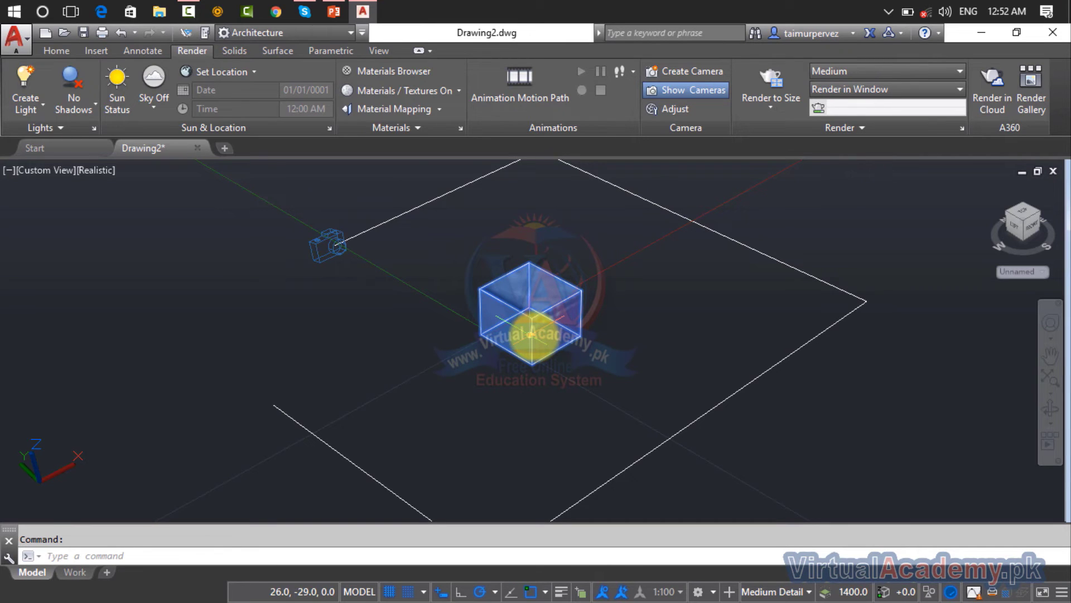
pyautogui.write('cp')
pyautogui.press('Return')
pyautogui.click(544, 315)
pyautogui.scroll(-2, 837, 301)
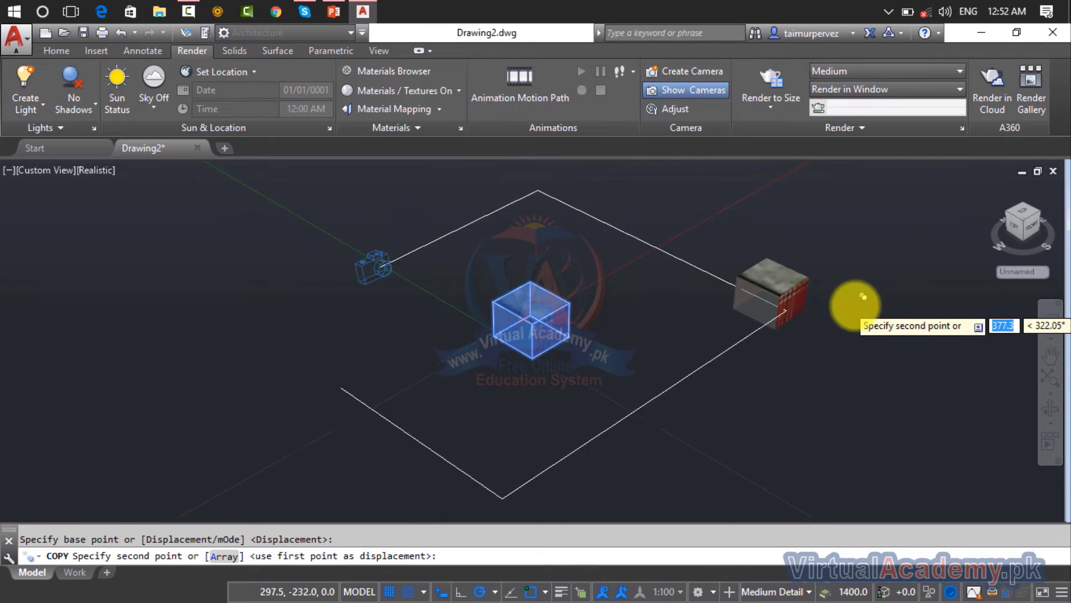
pyautogui.moveTo(848, 304); pyautogui.dragTo(709, 284, button='middle')
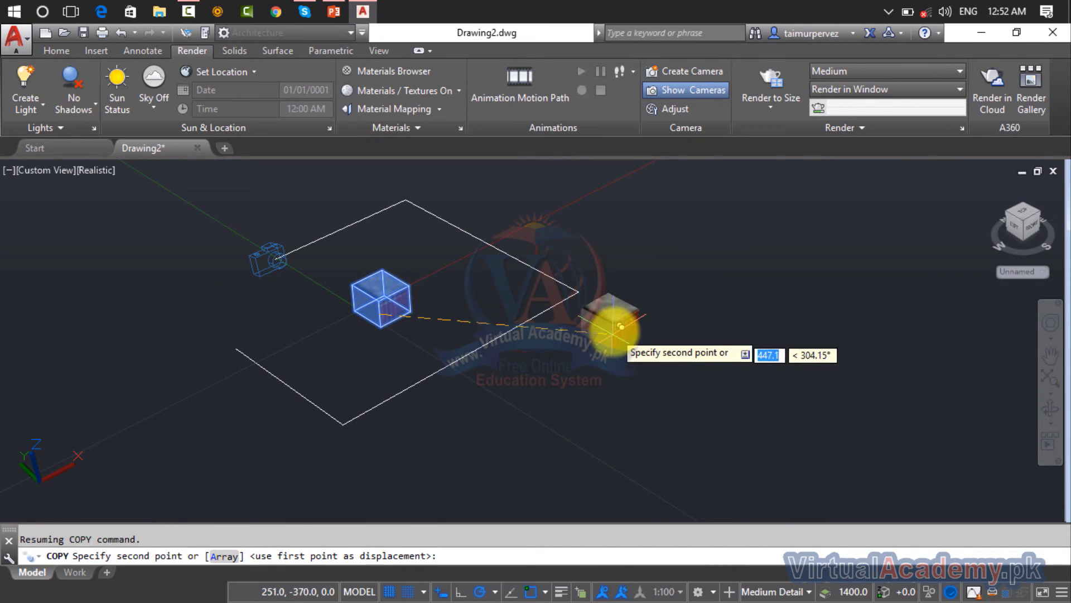
pyautogui.click(613, 330)
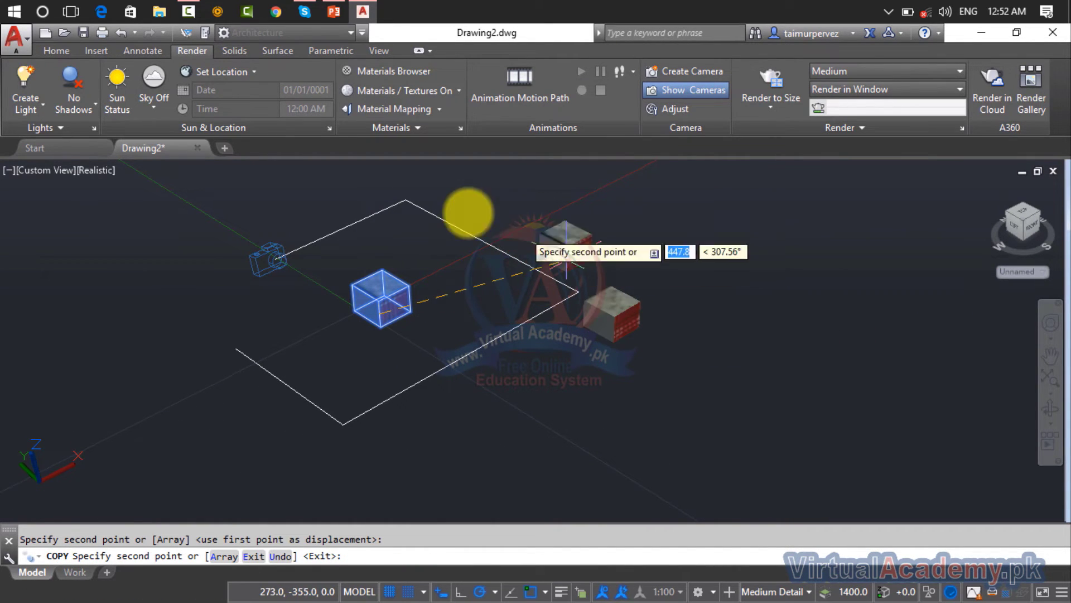
pyautogui.click(457, 175)
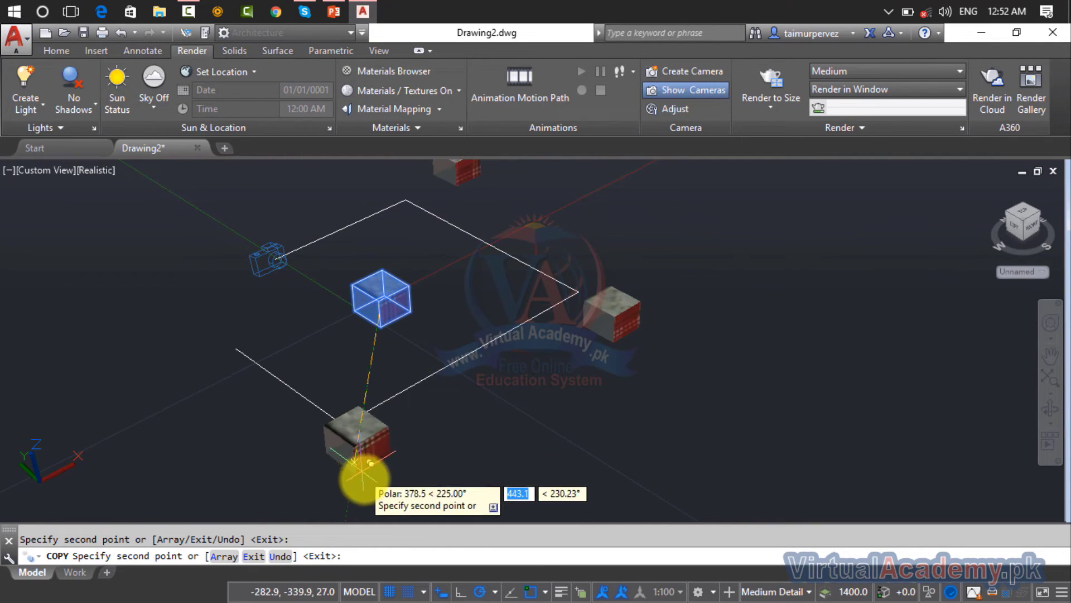
pyautogui.click(375, 487)
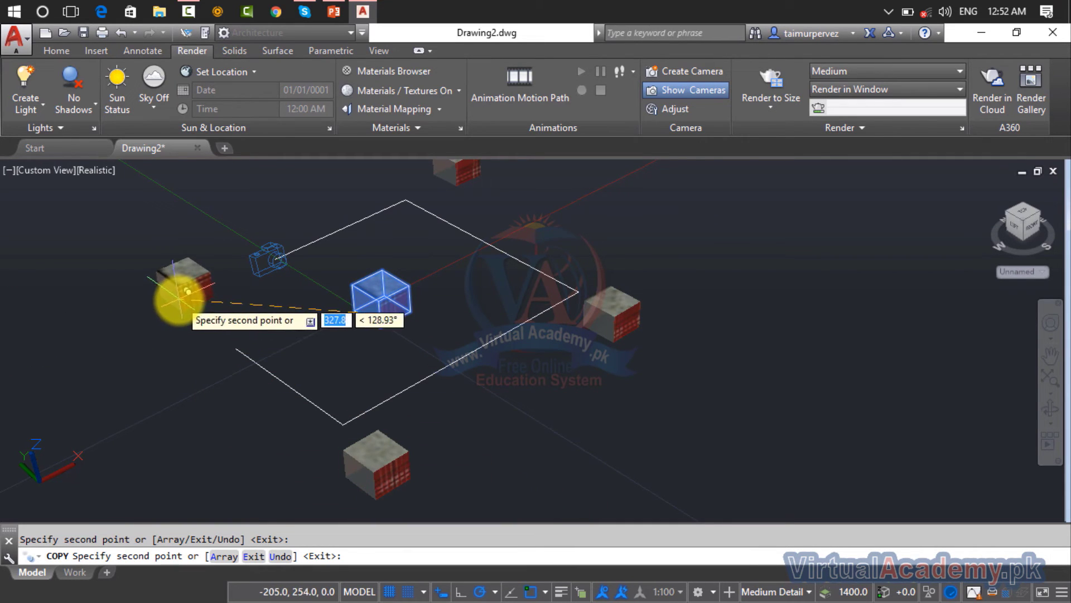
pyautogui.click(173, 294)
pyautogui.press('Escape')
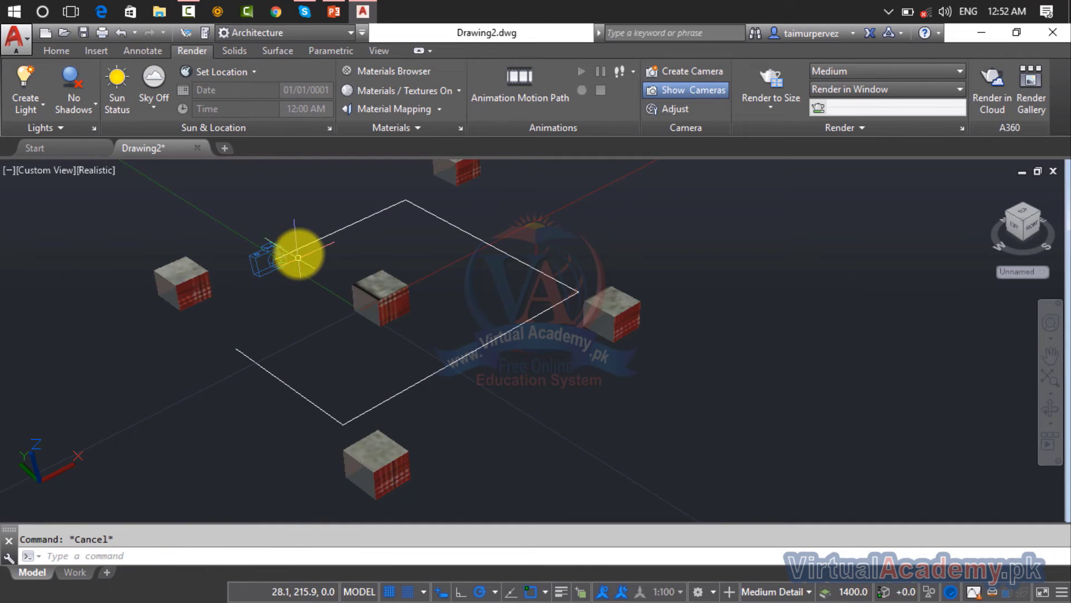
# Start a motion path animation and link its camera to the open rectangle as a path with the default name.
pyautogui.scroll(1, 294, 248)
pyautogui.moveTo(386, 323); pyautogui.dragTo(435, 363, button='middle')
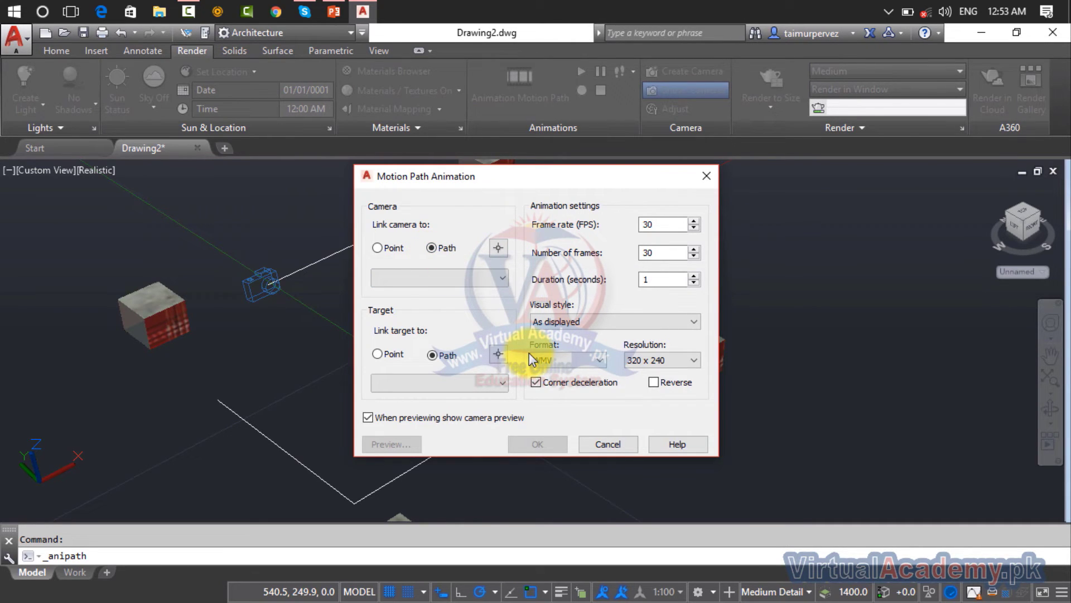
pyautogui.click(498, 253)
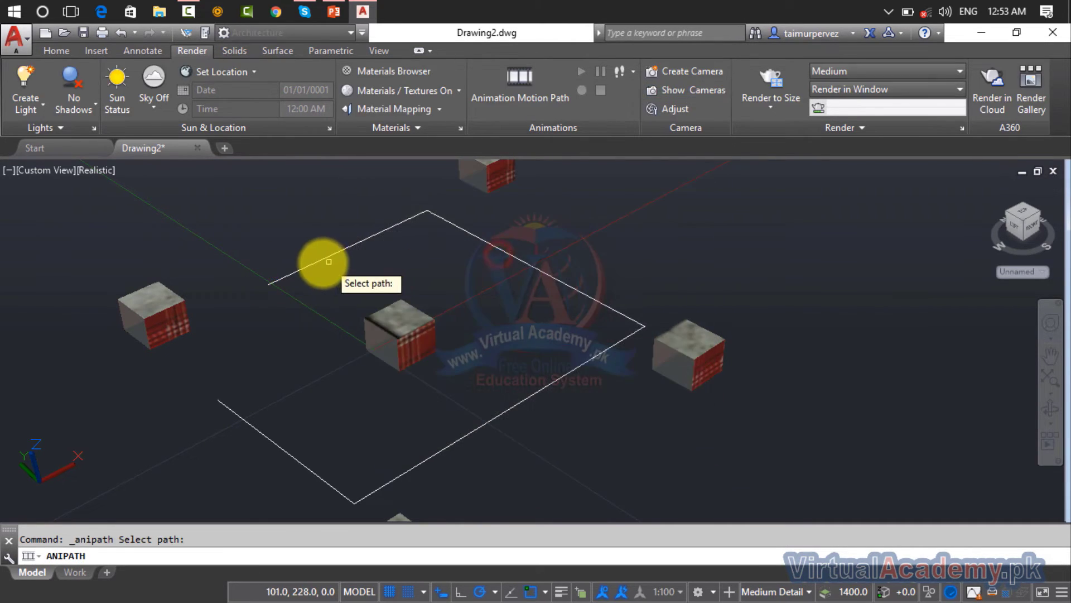
pyautogui.click(323, 261)
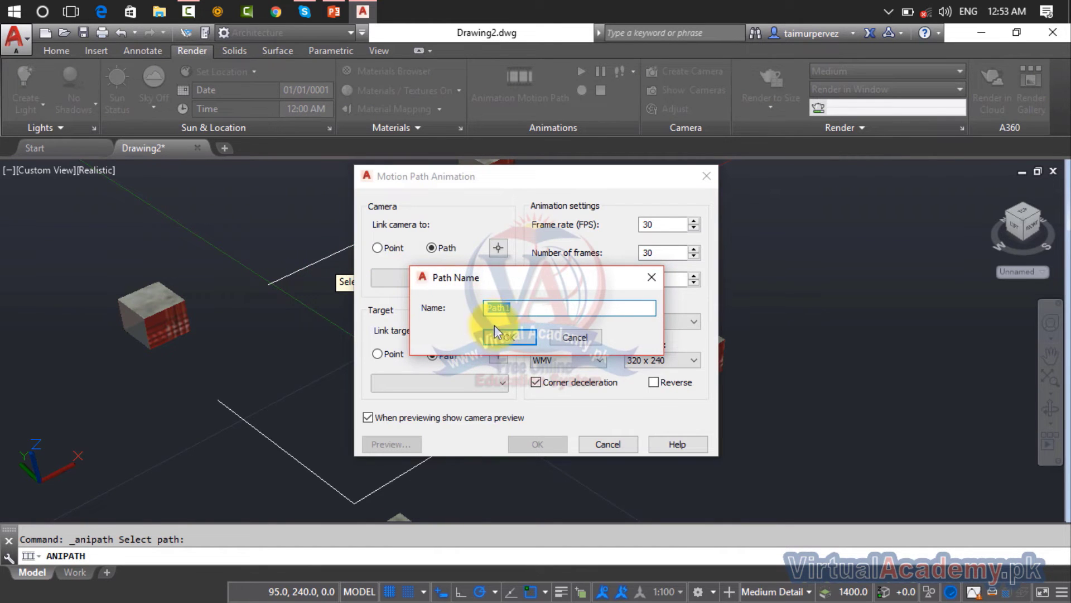
pyautogui.click(507, 336)
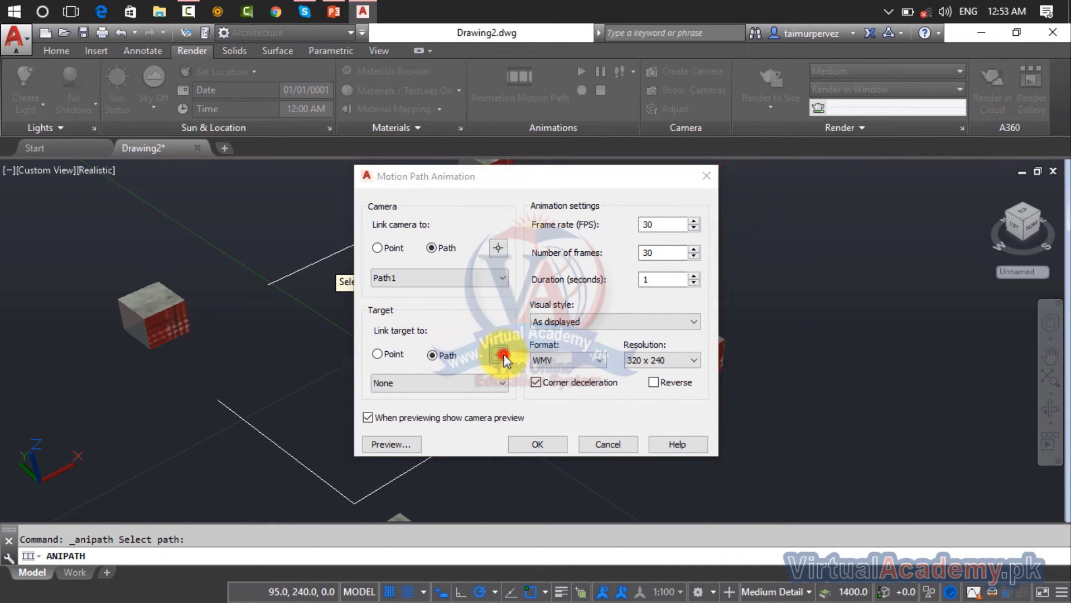
# Link the animation's target to the same open rectangle as a path with the default name.
pyautogui.click(504, 353)
pyautogui.click(361, 242)
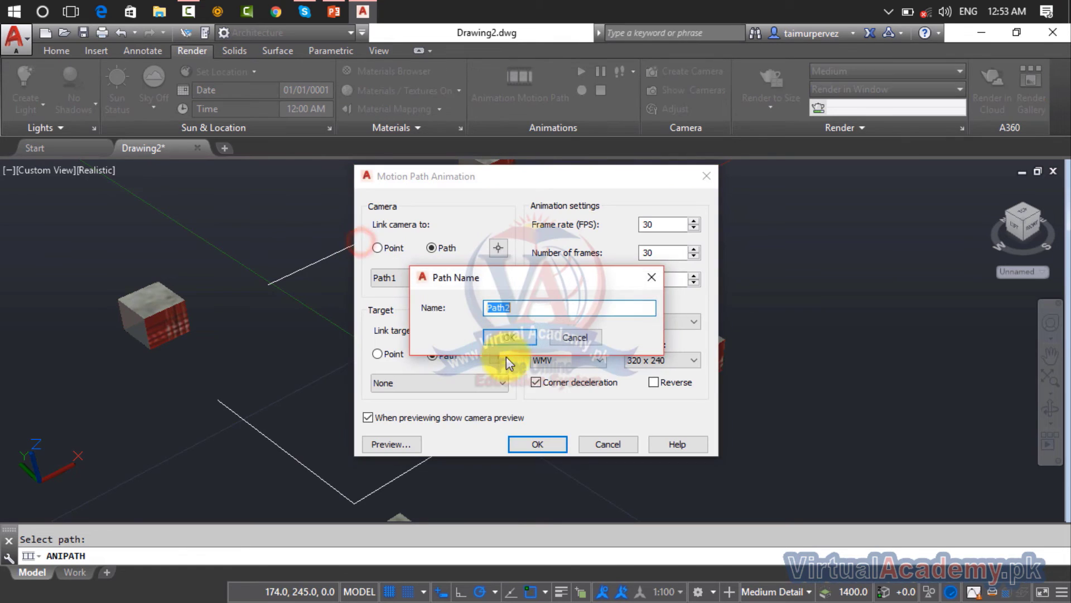
pyautogui.click(503, 334)
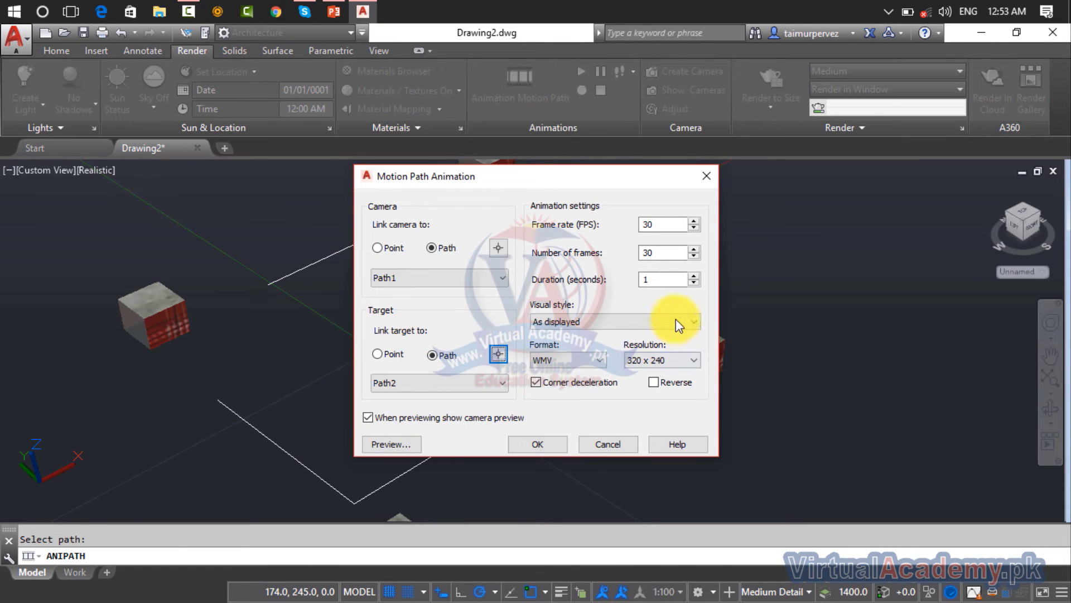
# Set the animation's duration to 10 seconds and play its preview twice, keeping the preview window clear of the path.
pyautogui.doubleClick(657, 279)
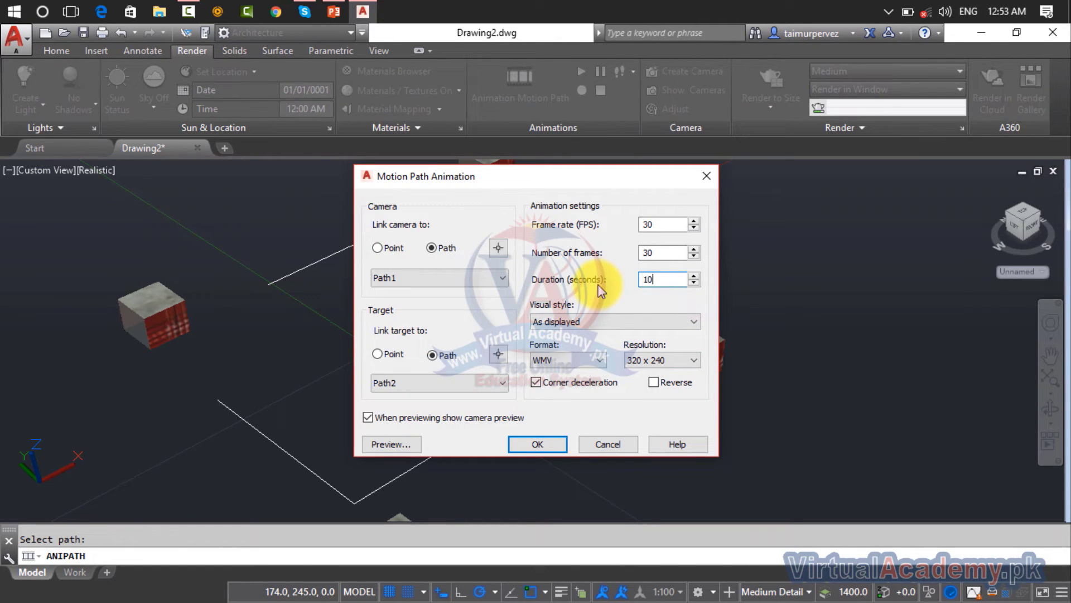
pyautogui.write('10')
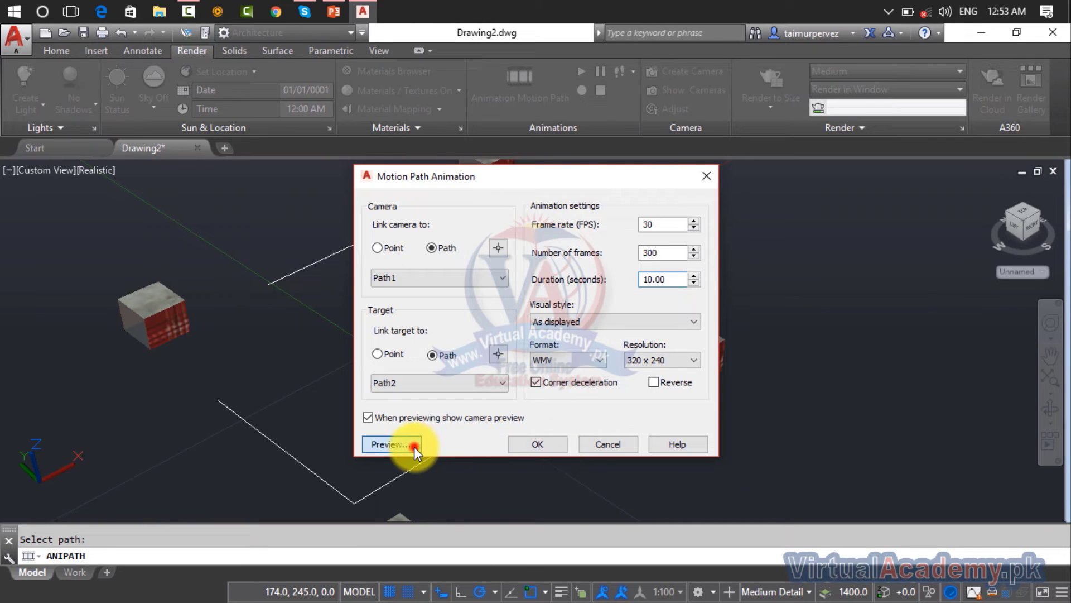
pyautogui.click(414, 446)
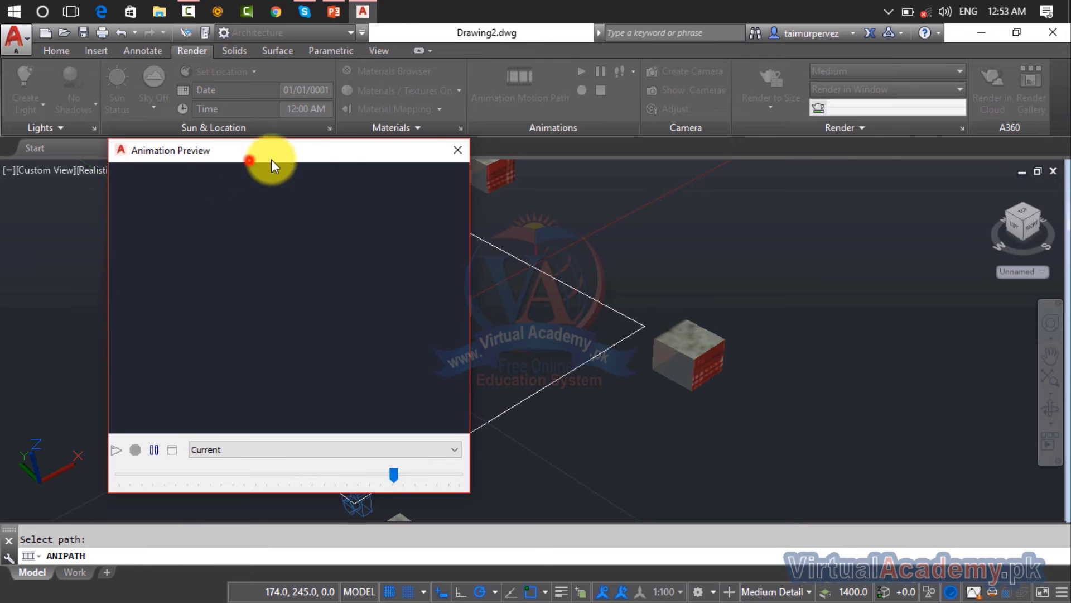
pyautogui.moveTo(271, 159); pyautogui.dragTo(770, 167)
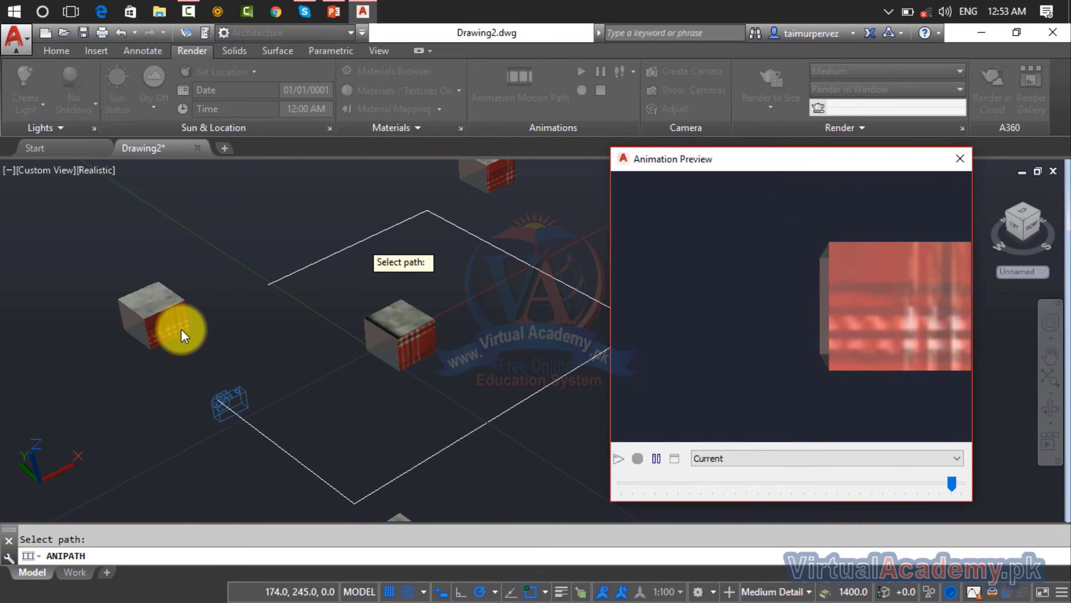
pyautogui.click(619, 459)
pyautogui.moveTo(742, 166); pyautogui.dragTo(844, 162)
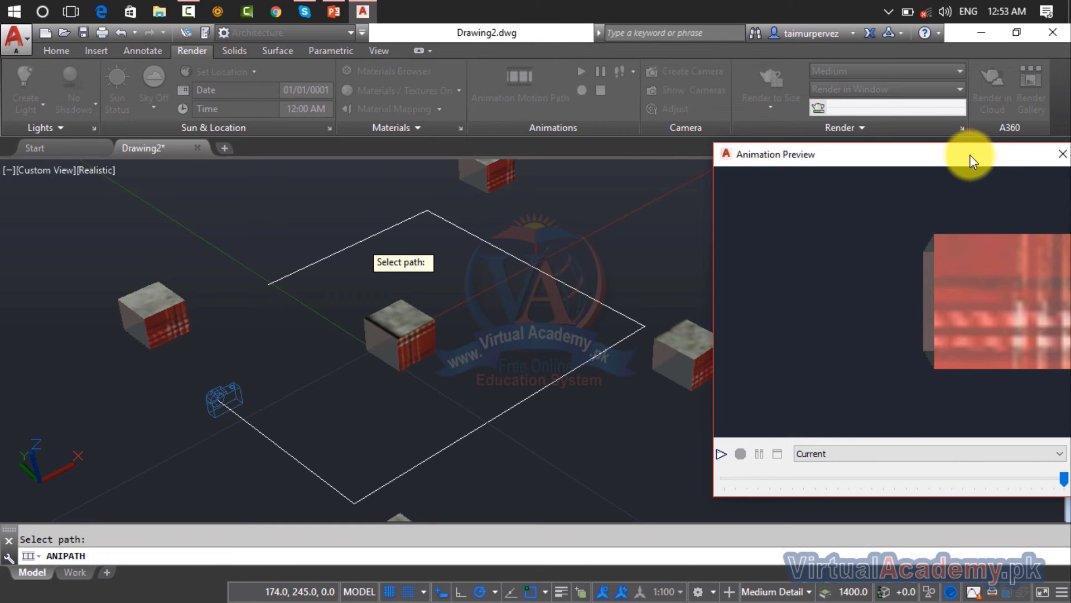
pyautogui.moveTo(970, 155); pyautogui.dragTo(635, 126)
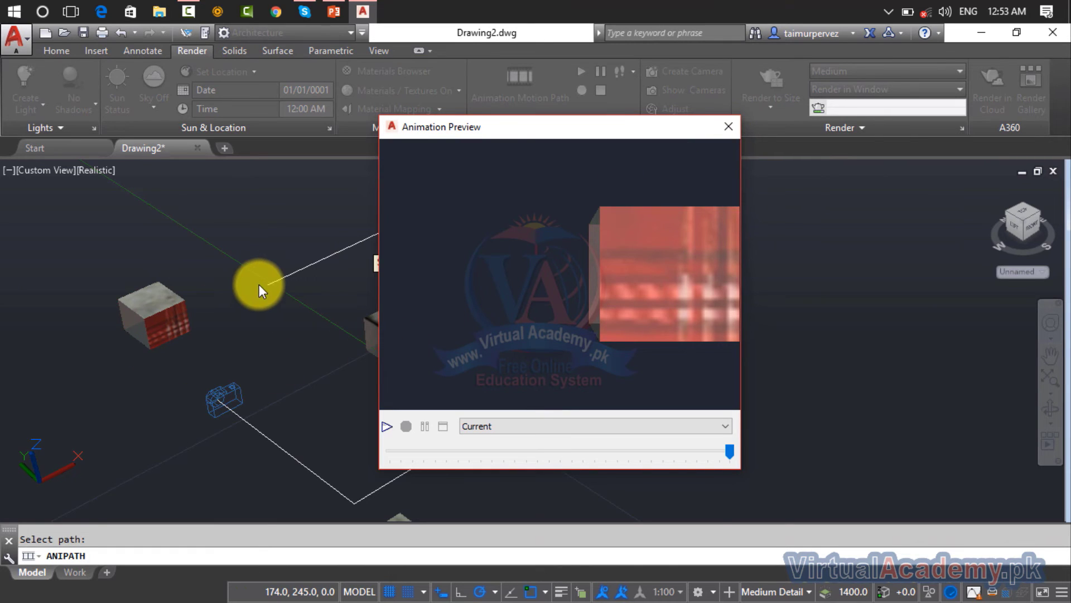
pyautogui.click(727, 129)
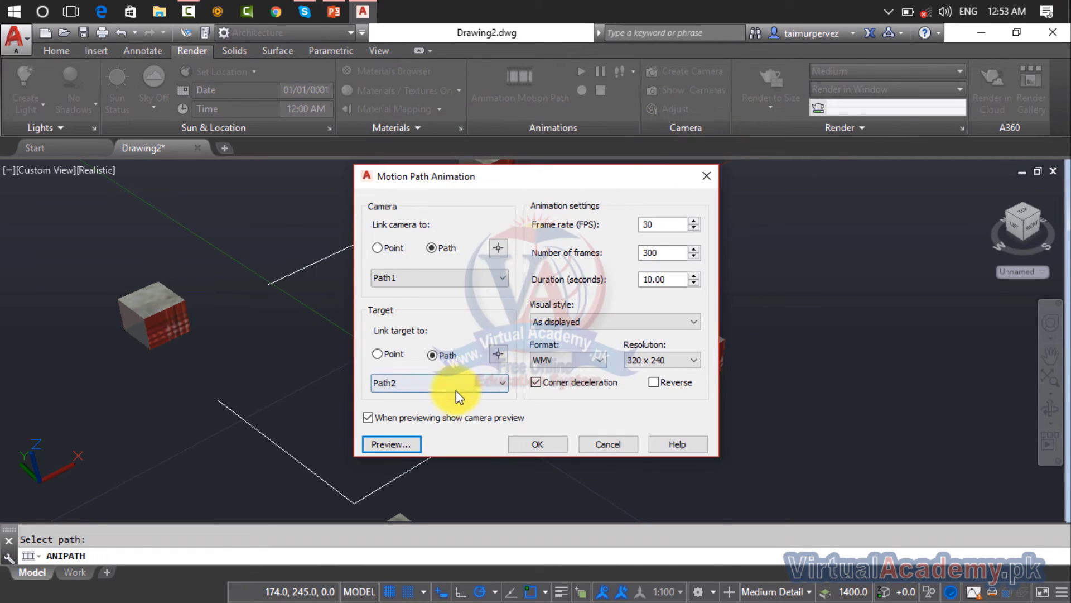
pyautogui.click(377, 247)
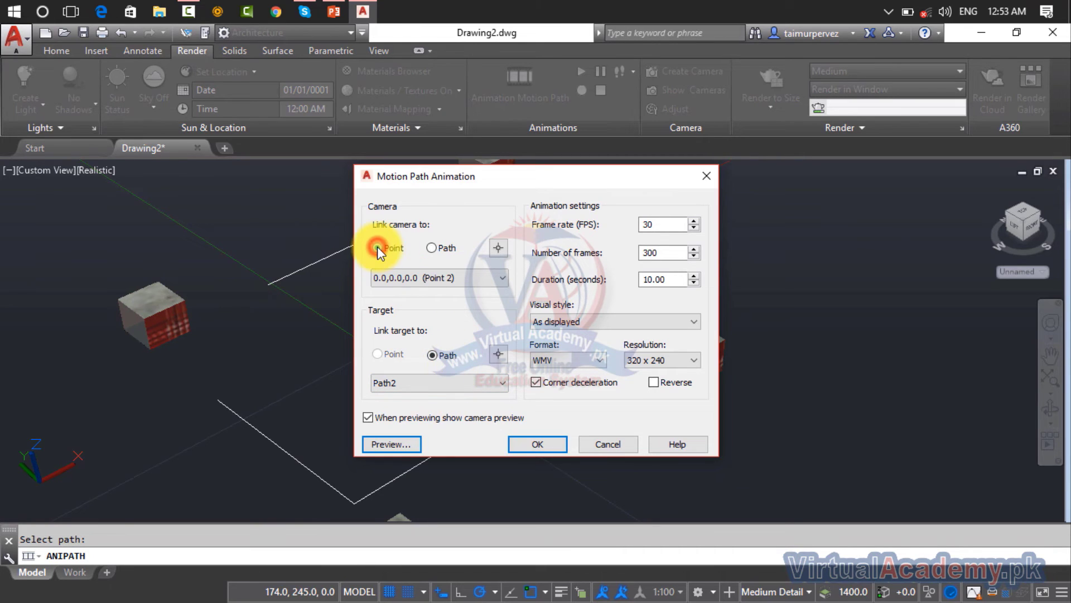
pyautogui.click(433, 248)
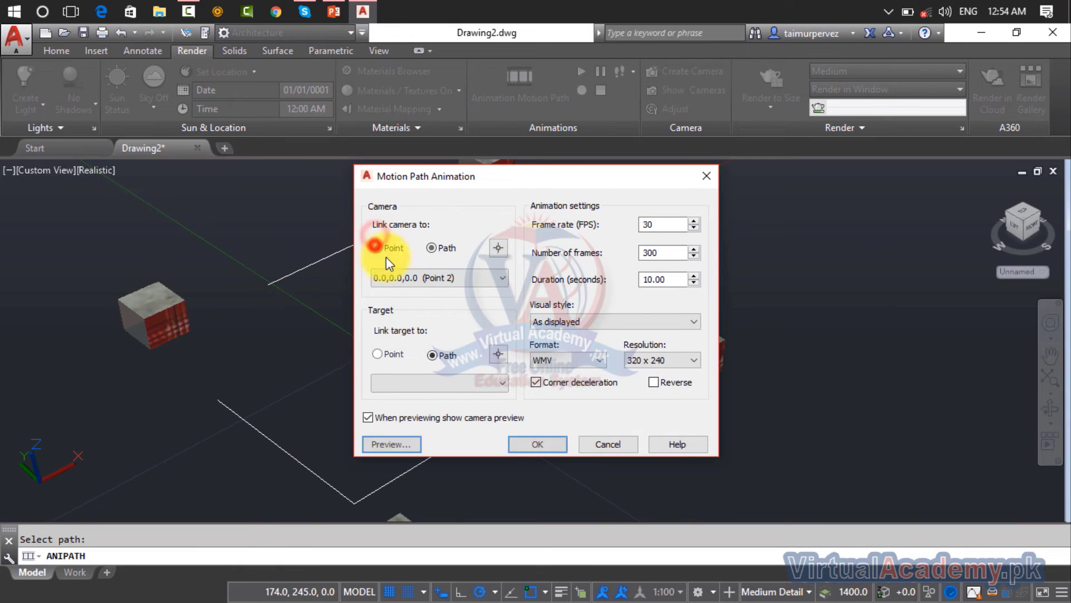
pyautogui.click(376, 246)
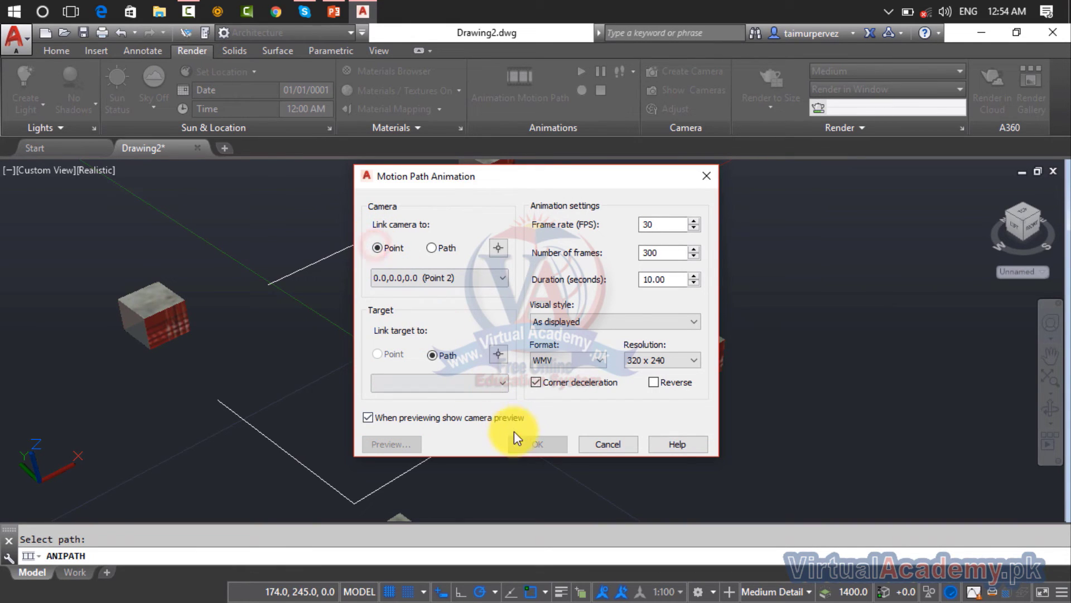
pyautogui.click(434, 248)
# Relink the camera to the open rectangle as a path with the default name, and link the target to the point at 0,0,0.
pyautogui.click(498, 248)
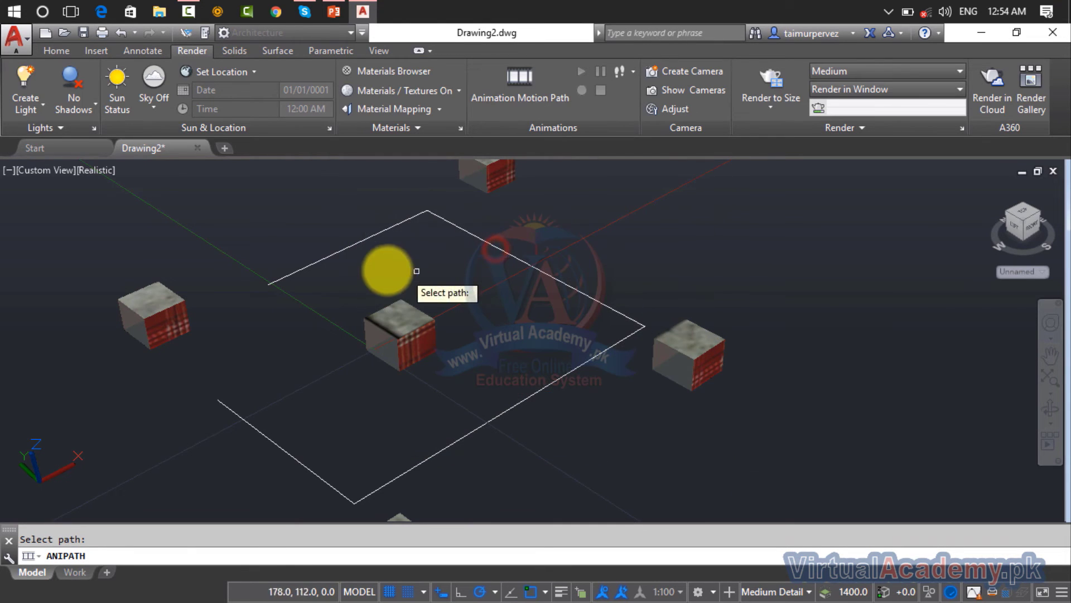
pyautogui.click(346, 246)
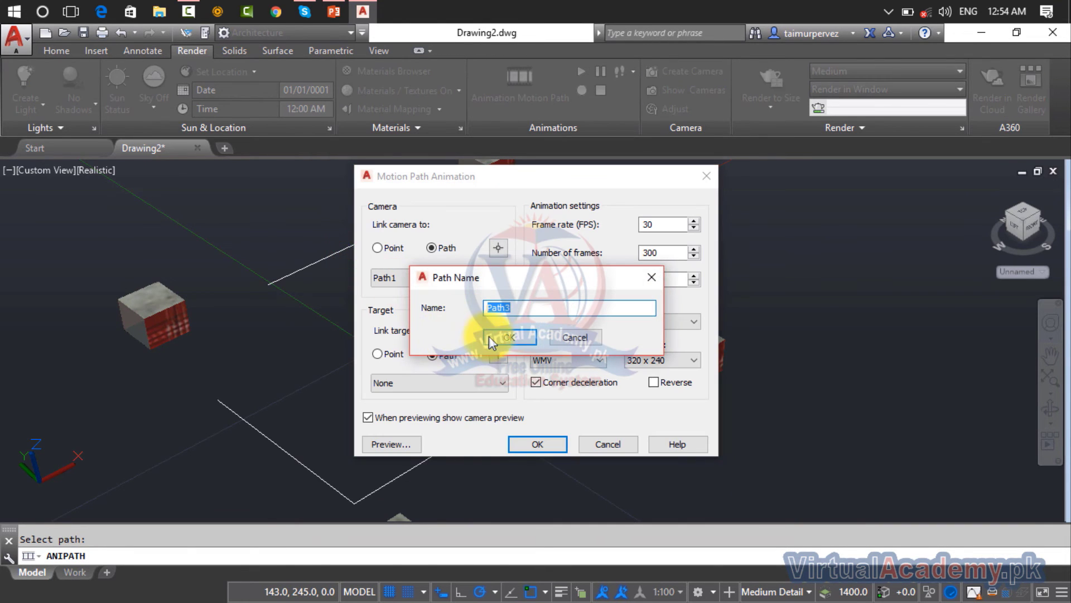
pyautogui.click(489, 335)
pyautogui.click(378, 353)
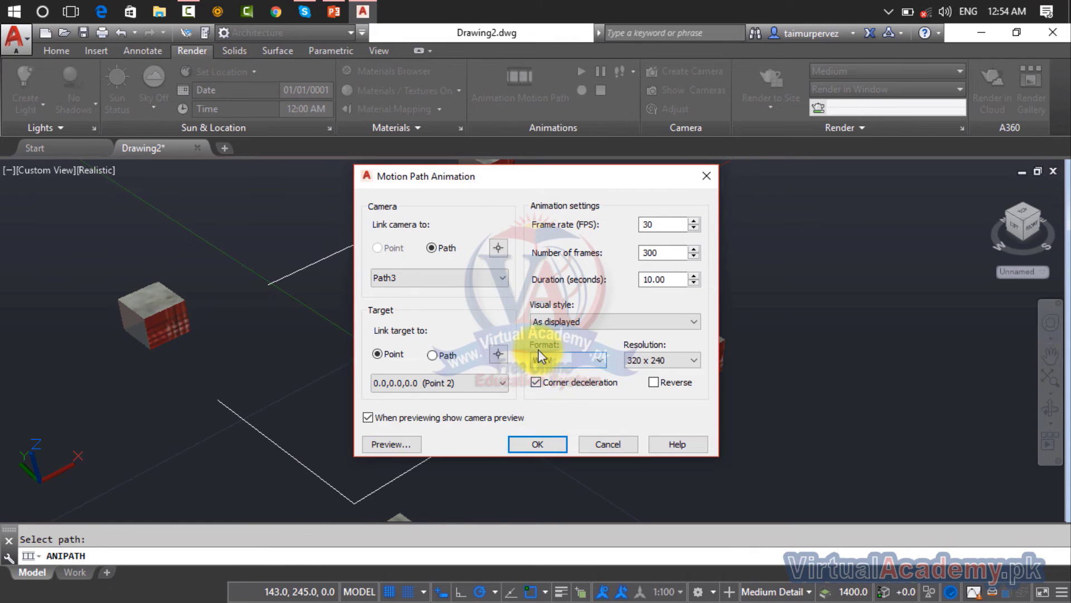
# Set the animation's resolution to 800 x 600 with reversed direction, and preview the result.
pyautogui.click(557, 360)
pyautogui.click(557, 361)
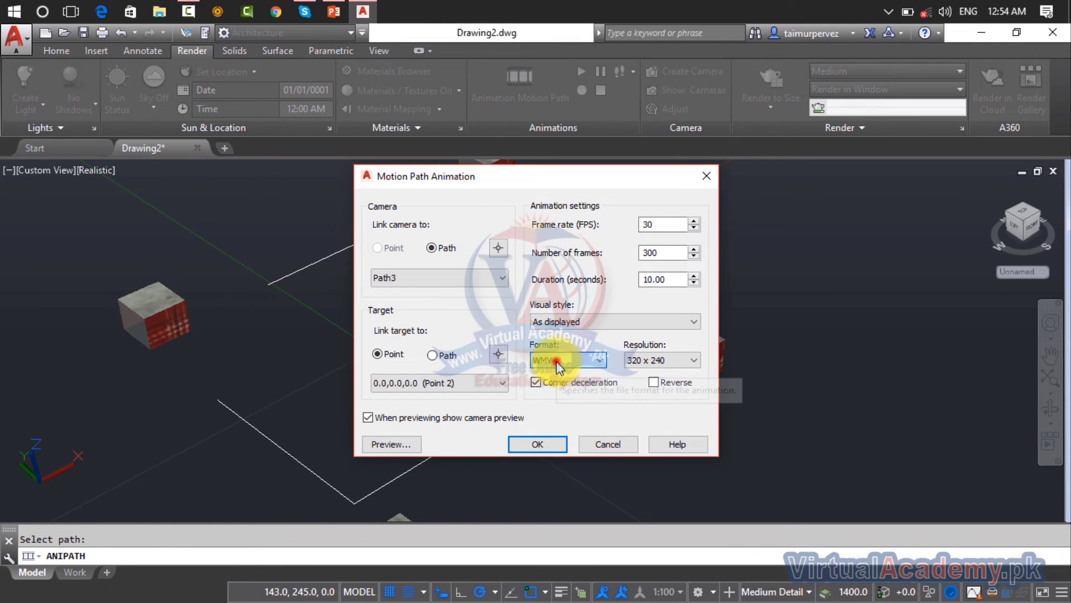
pyautogui.click(638, 361)
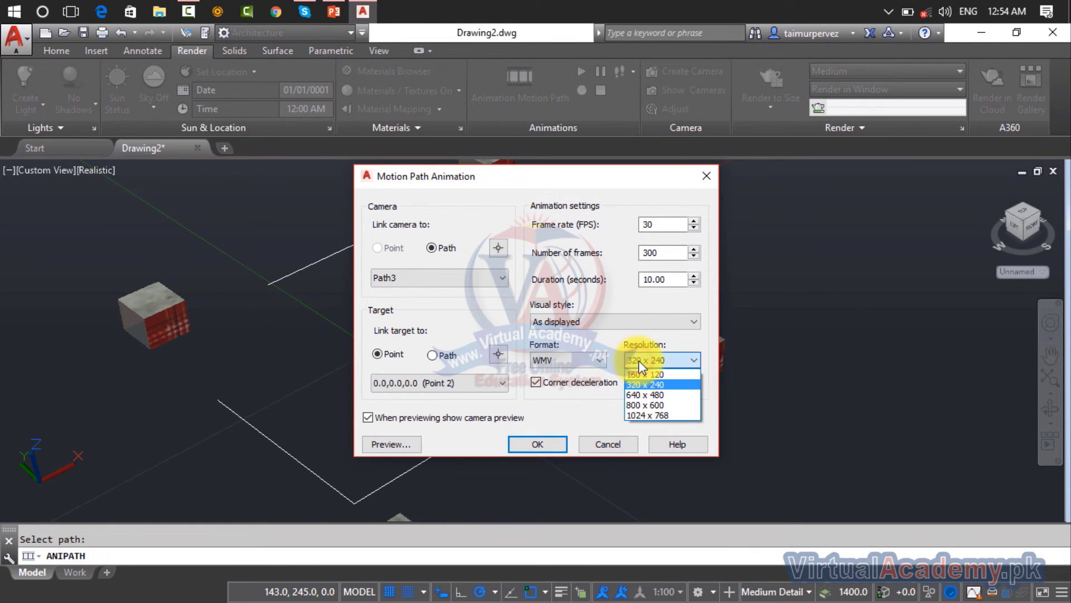
pyautogui.click(651, 407)
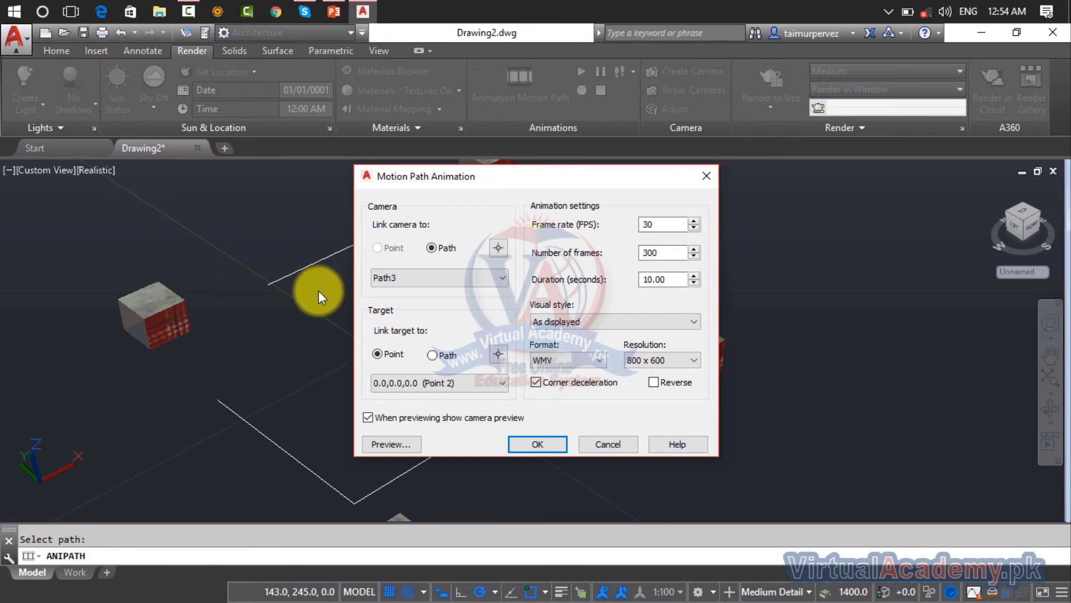
pyautogui.click(676, 384)
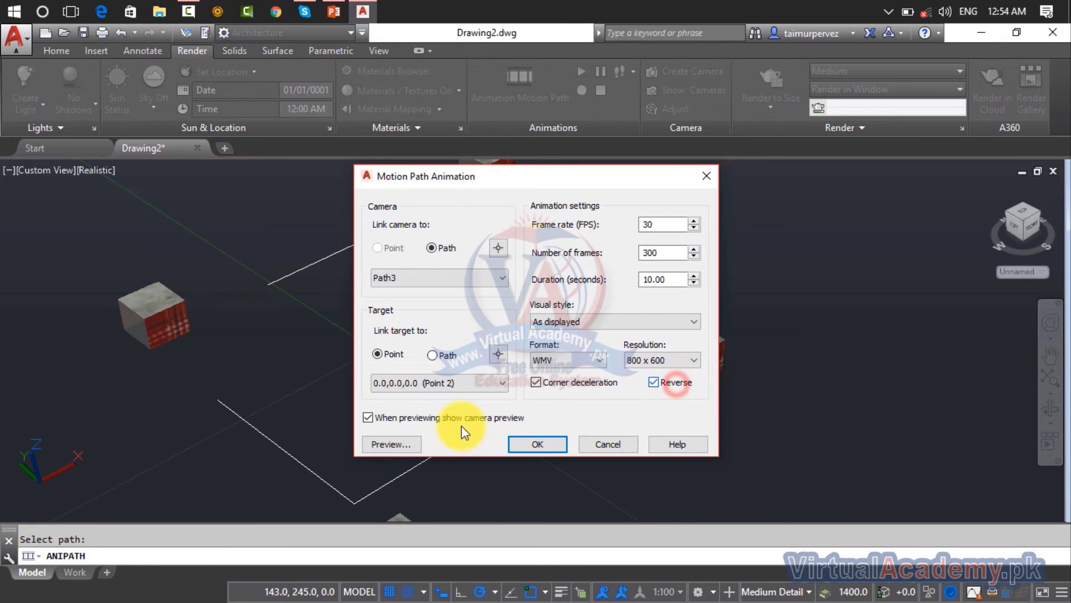
pyautogui.click(406, 444)
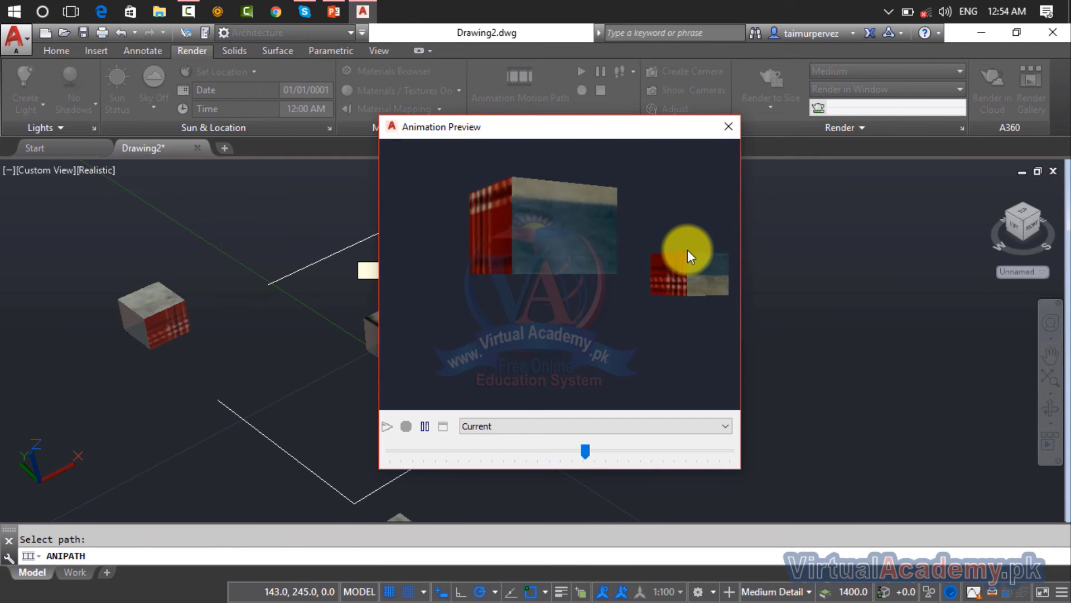
pyautogui.click(728, 127)
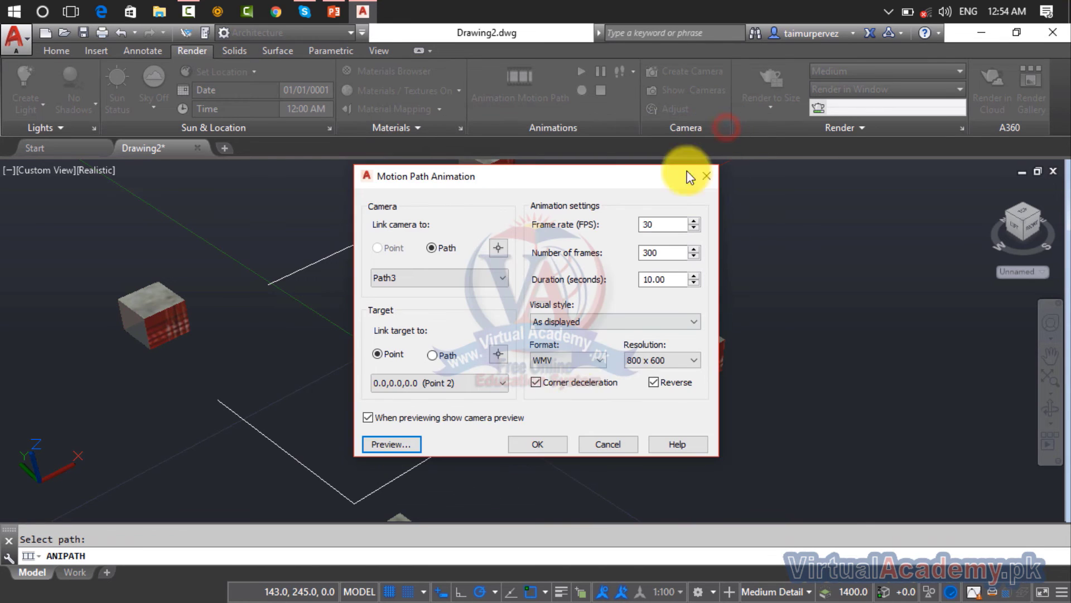
# Save the animation to the Desktop as wmv1.wmv in WMV format.
pyautogui.click(544, 444)
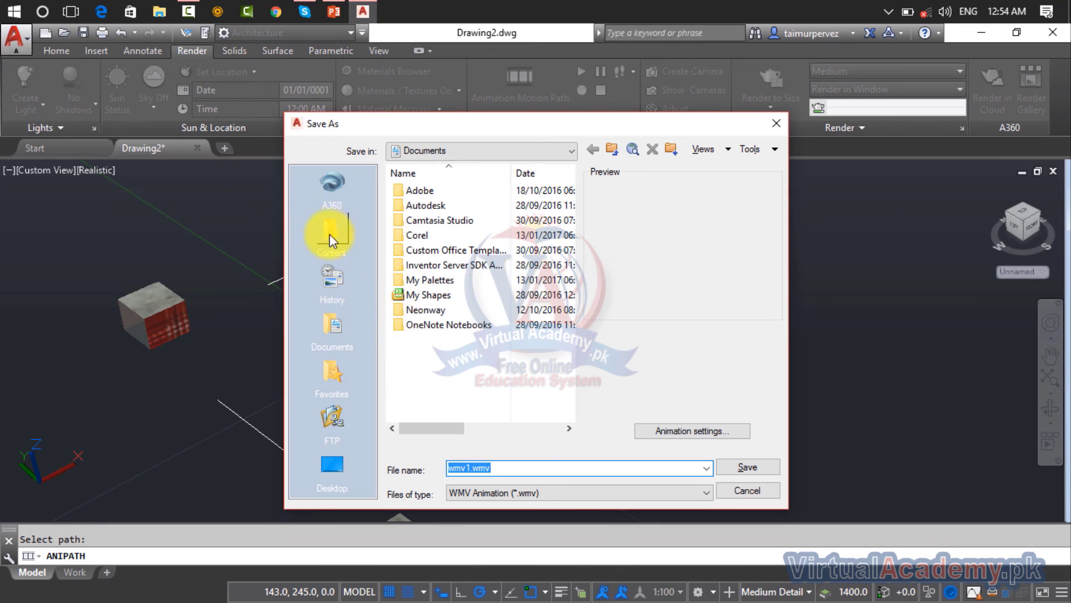
pyautogui.click(334, 465)
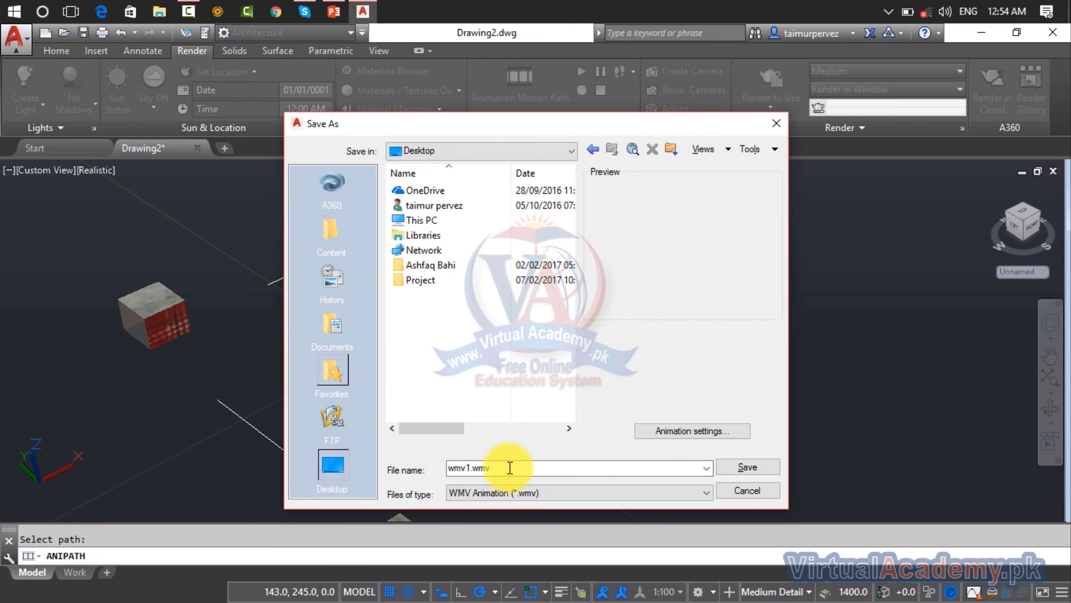
pyautogui.click(739, 462)
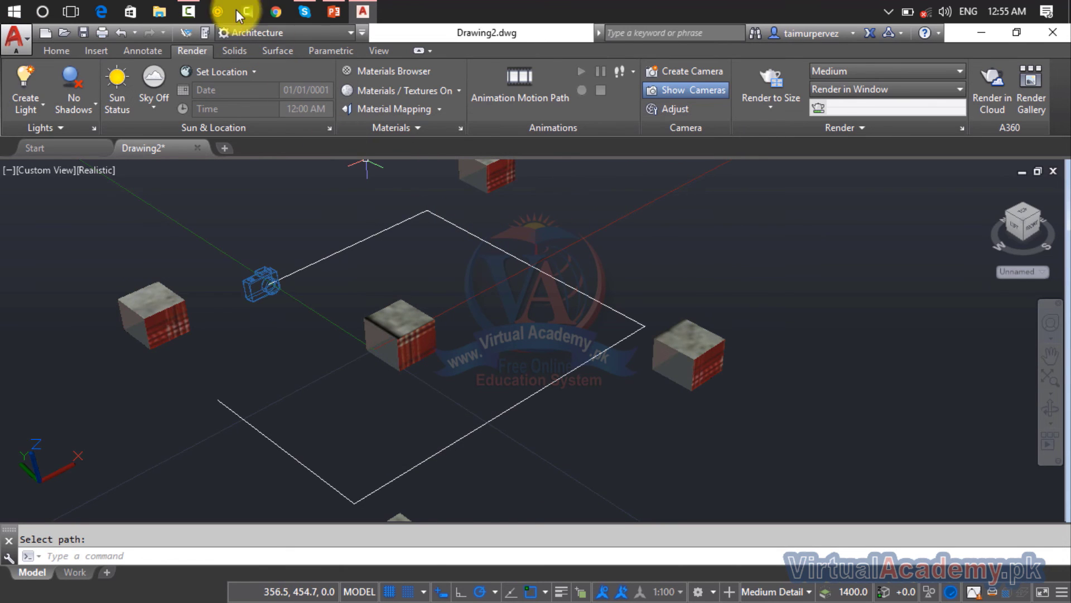
# Switch to File Explorer, play wmv1 from the Desktop in VLC media player, close the player, and return to AutoCAD.
pyautogui.click(159, 11)
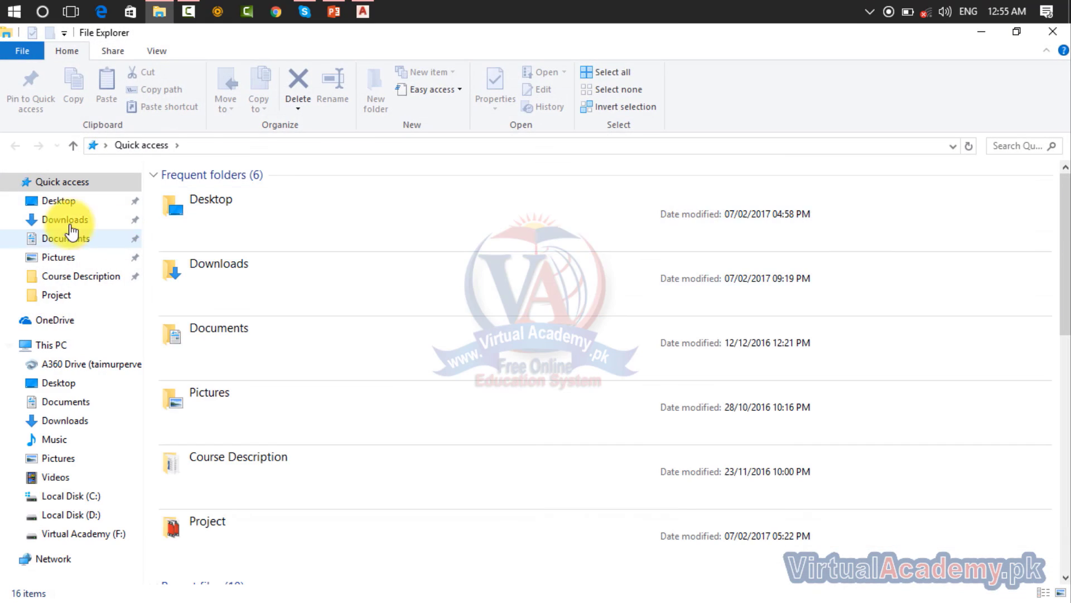
pyautogui.click(55, 201)
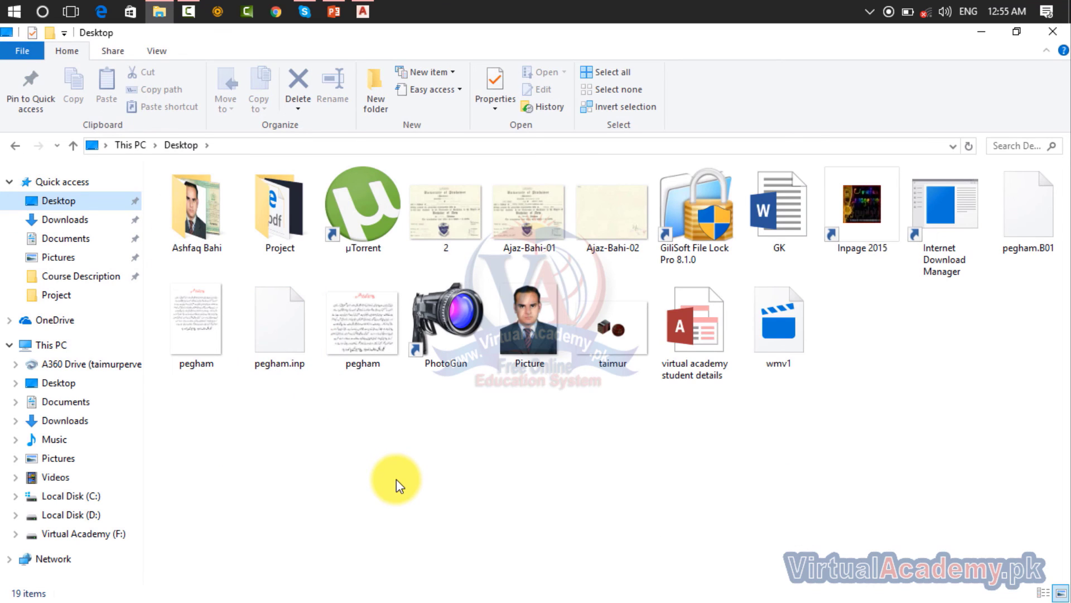
pyautogui.click(784, 316)
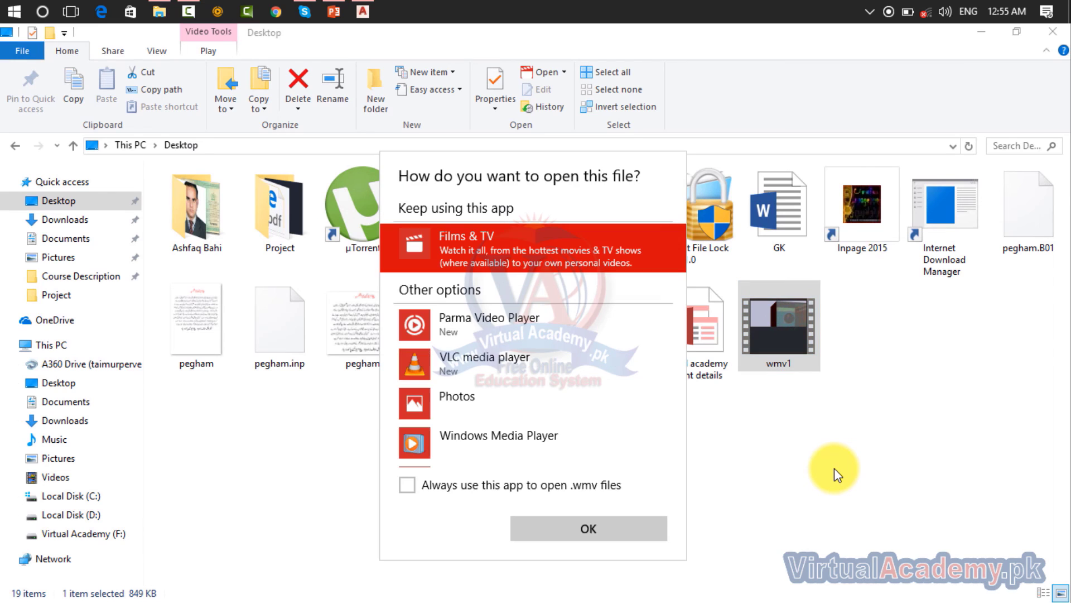
pyautogui.click(500, 362)
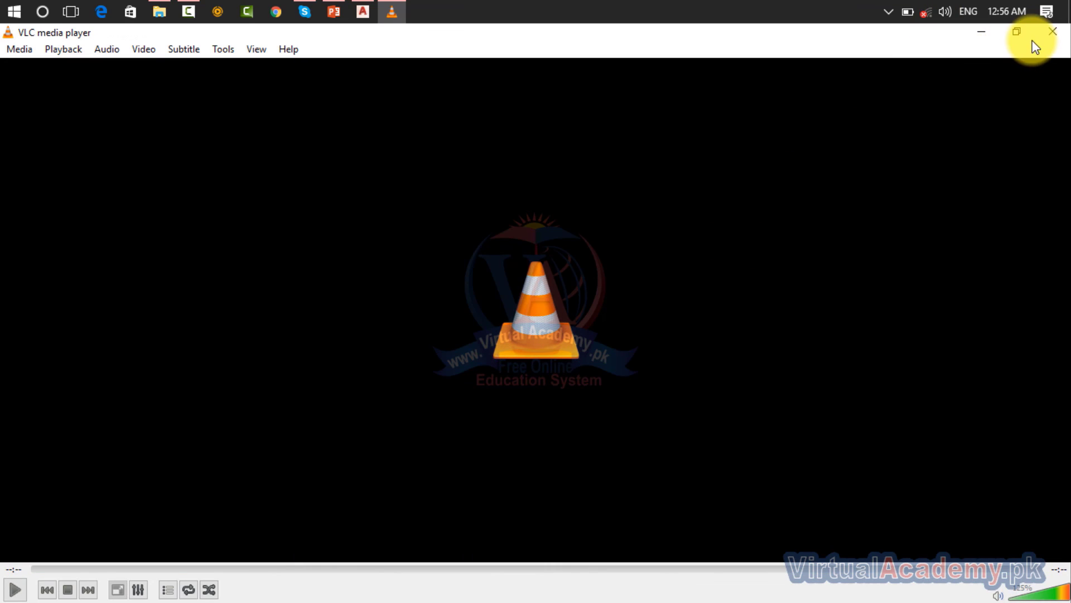
pyautogui.click(1052, 32)
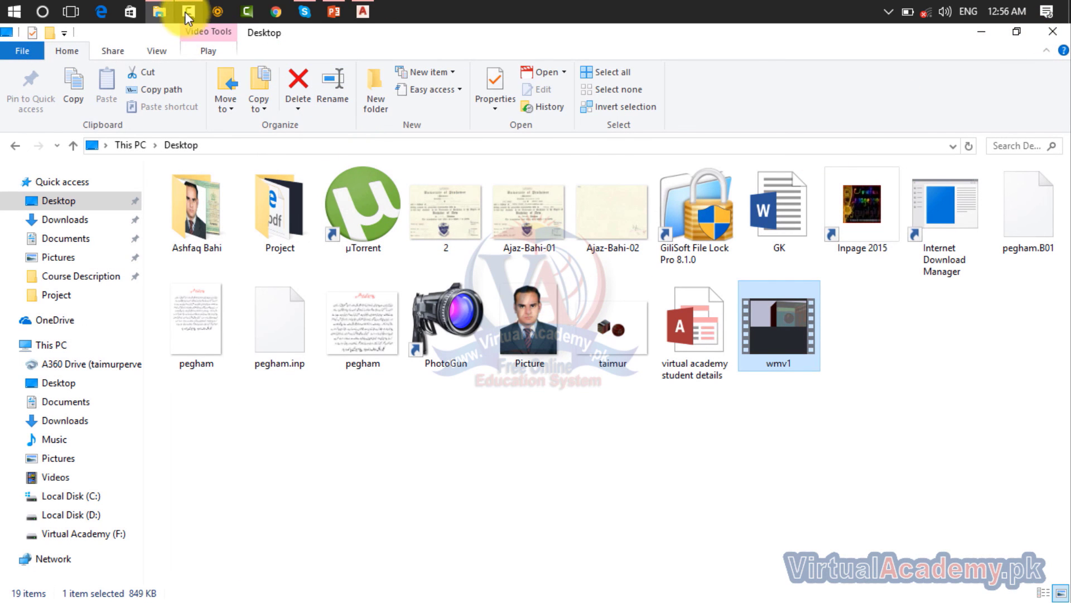
pyautogui.click(364, 12)
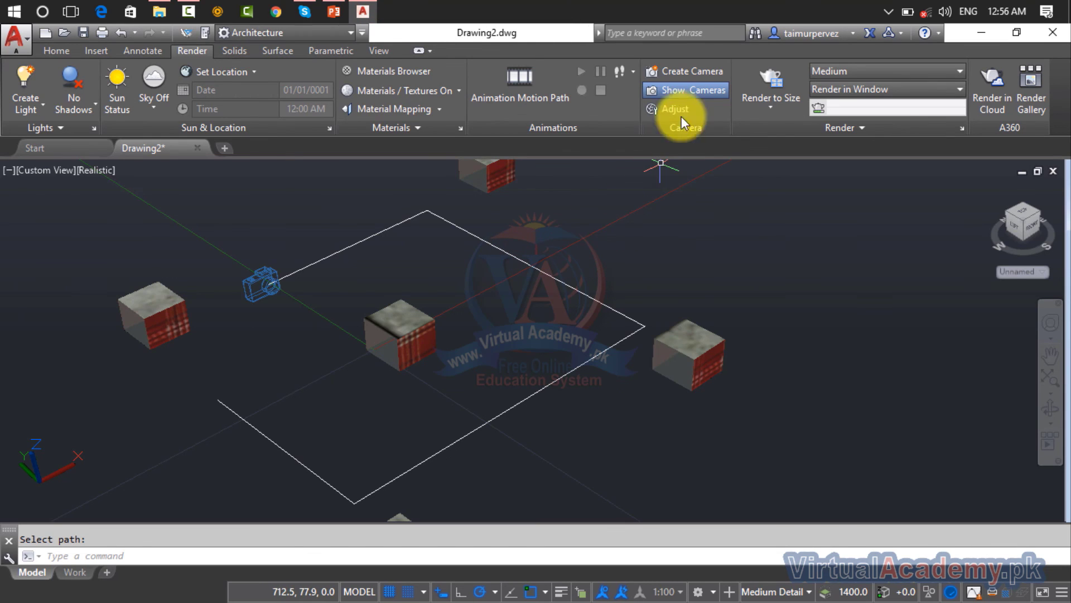
# Hide the camera glyph in the drawing and show it again.
pyautogui.click(678, 89)
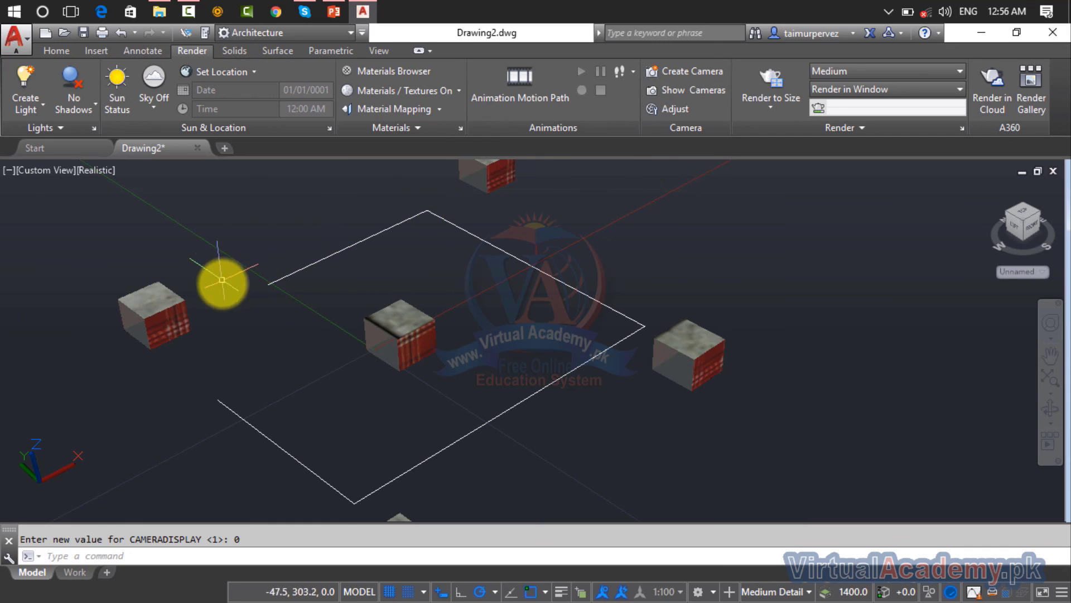
pyautogui.click(703, 95)
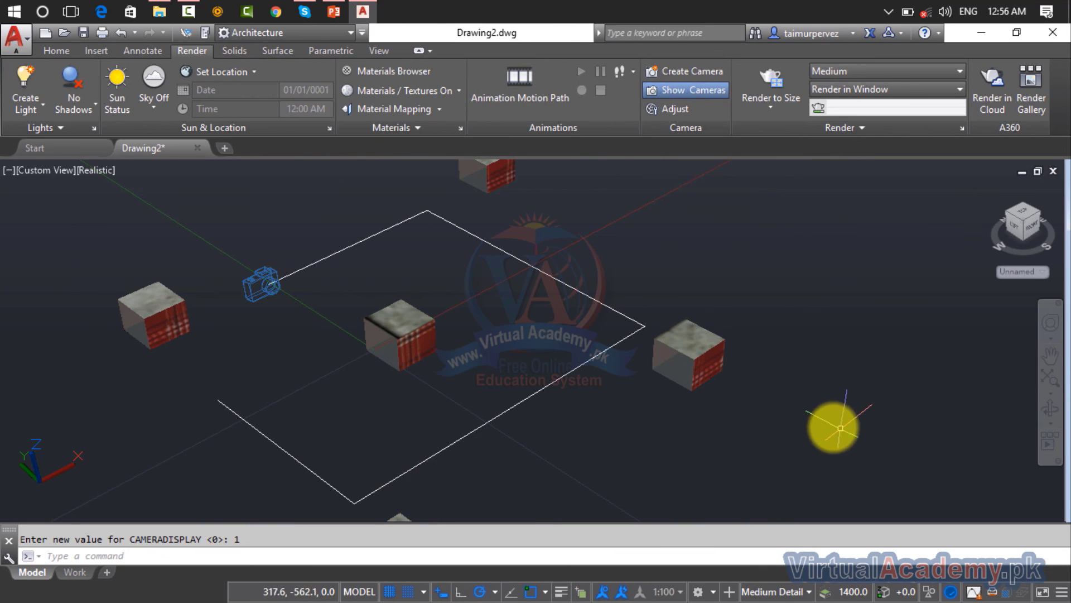
pyautogui.scroll(-3, 832, 426)
pyautogui.keyDown('shift'); pyautogui.moveTo(832, 425); pyautogui.dragTo(719, 424, button='middle'); pyautogui.keyUp('shift')
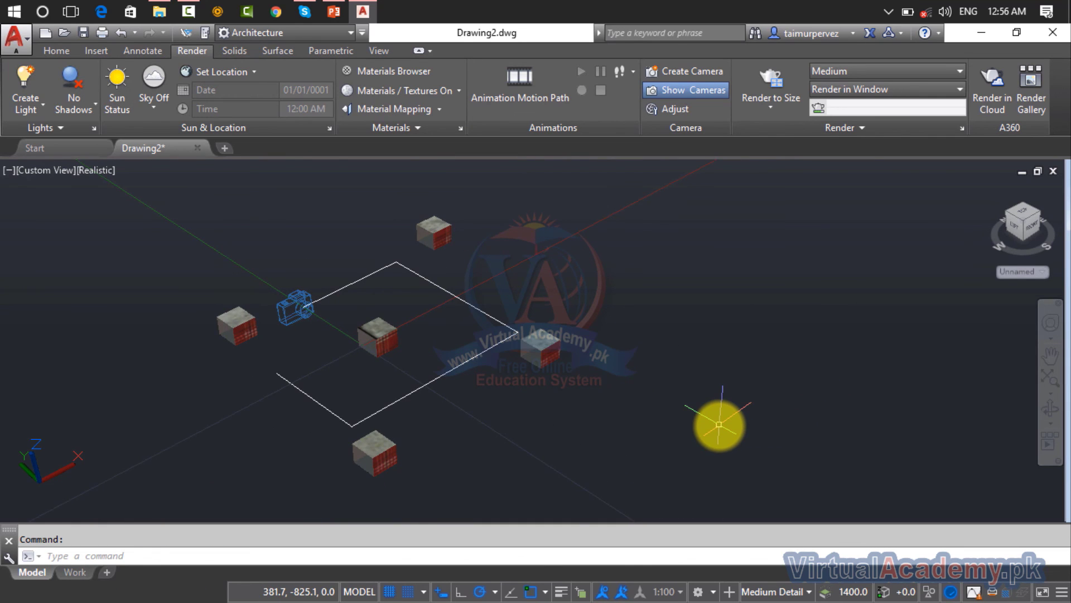